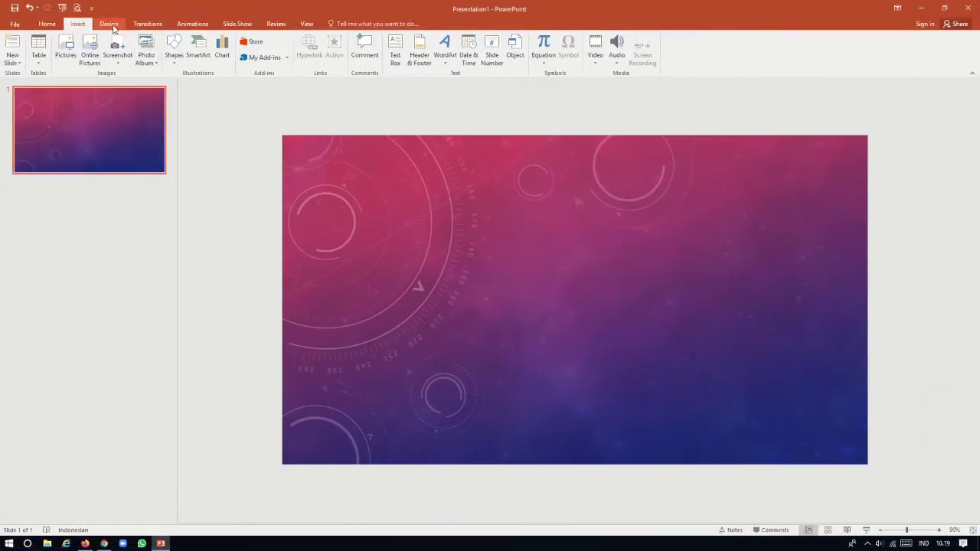
Draw a pink rectangle, about 4.55 by 11.46 cm, in the lower middle of the slide.
click(175, 58)
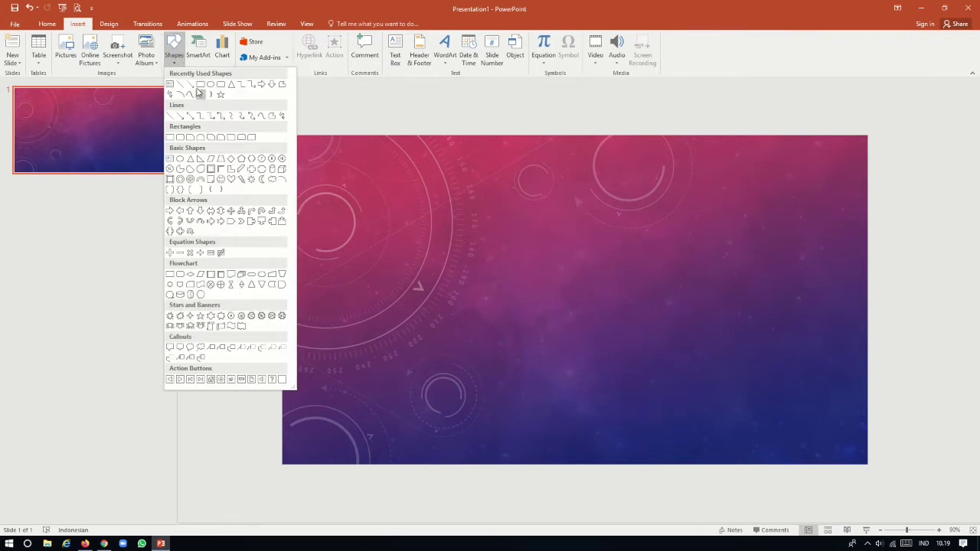
click(199, 85)
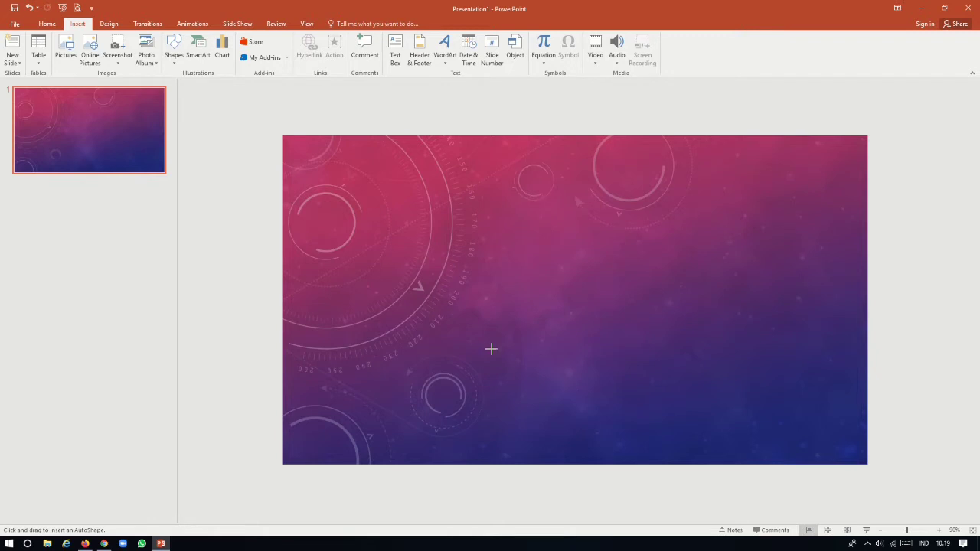
drag(491, 349, 687, 425)
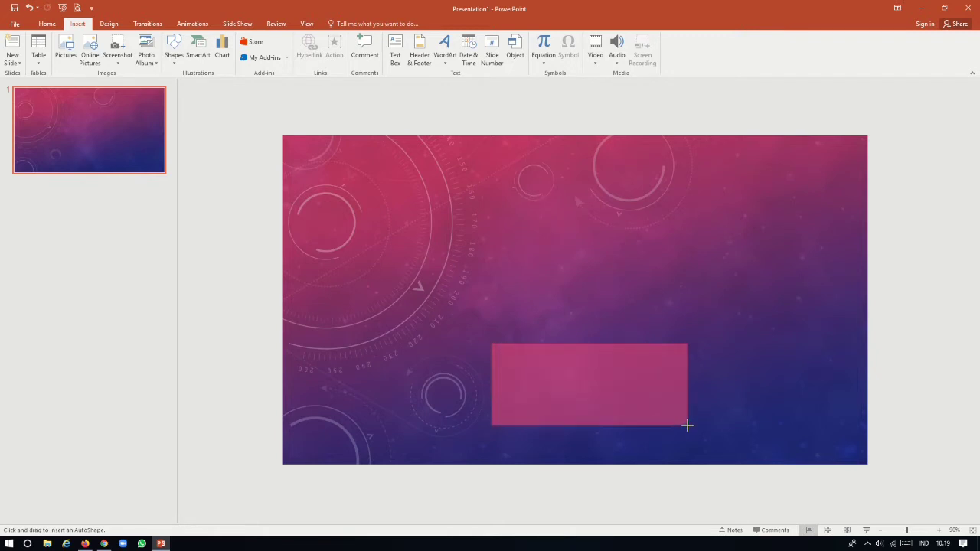
drag(687, 425, 690, 421)
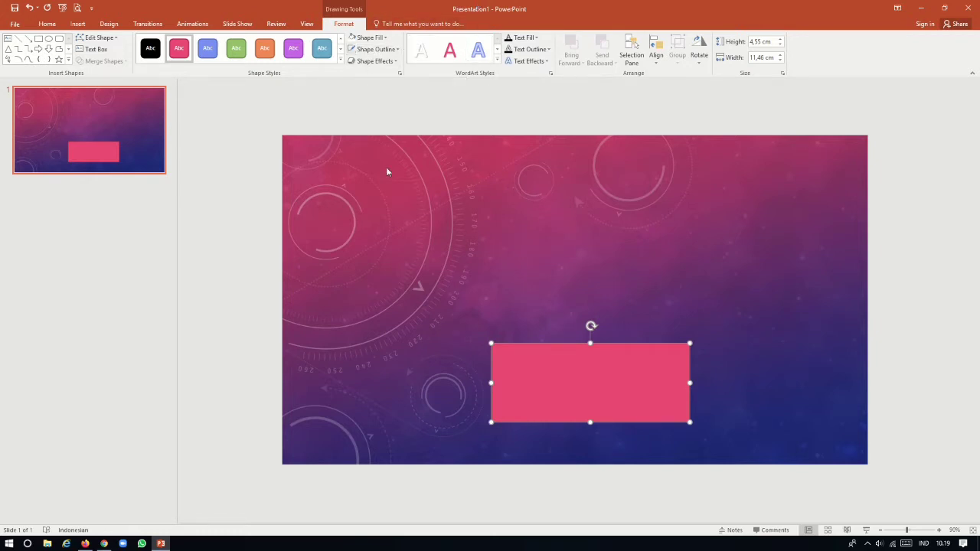
Give the rectangle a thick 25 pt purple outline in Format Shape.
right_click(560, 380)
click(599, 372)
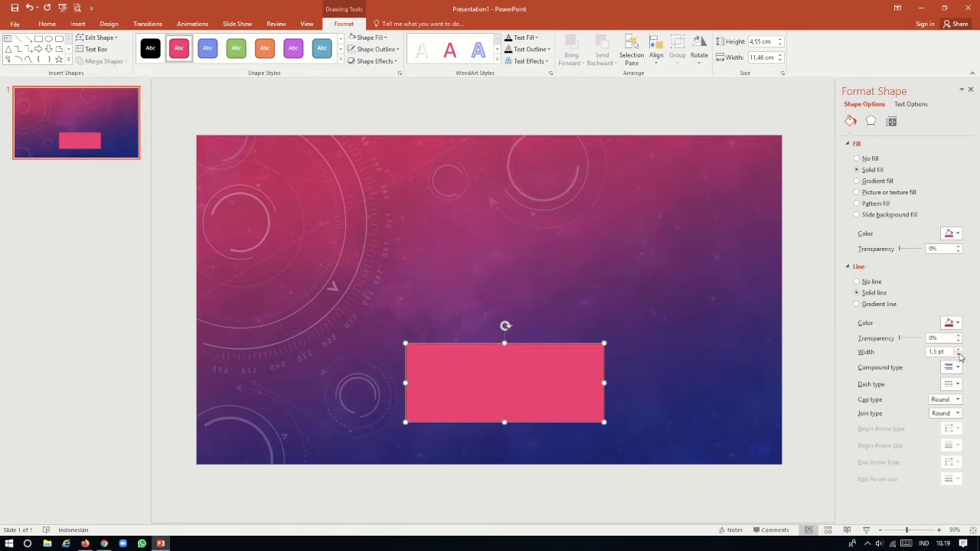
click(958, 349)
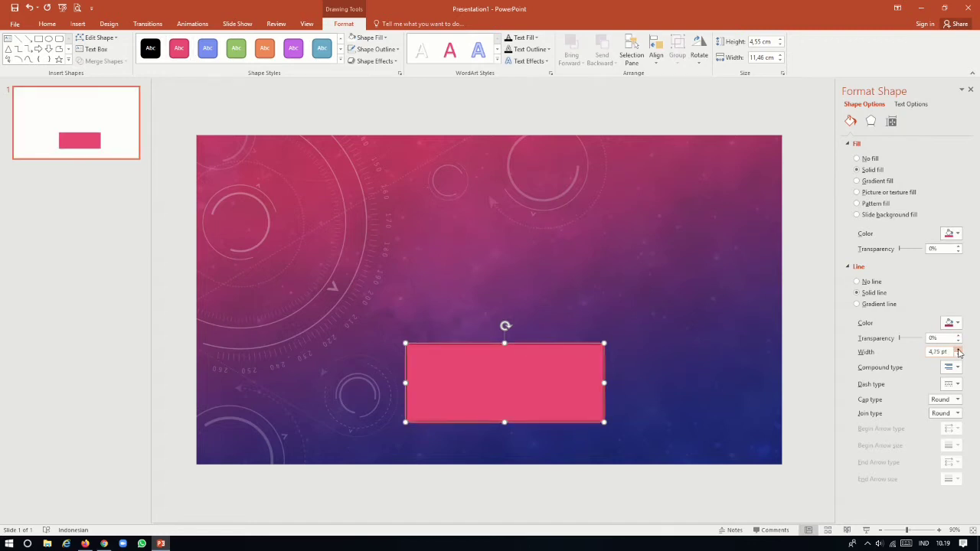
drag(957, 349, 959, 350)
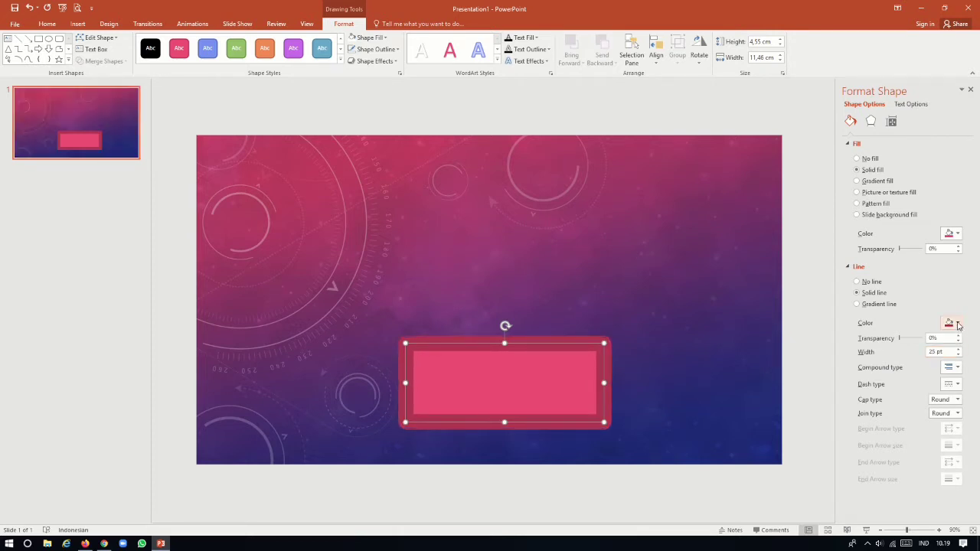
click(958, 325)
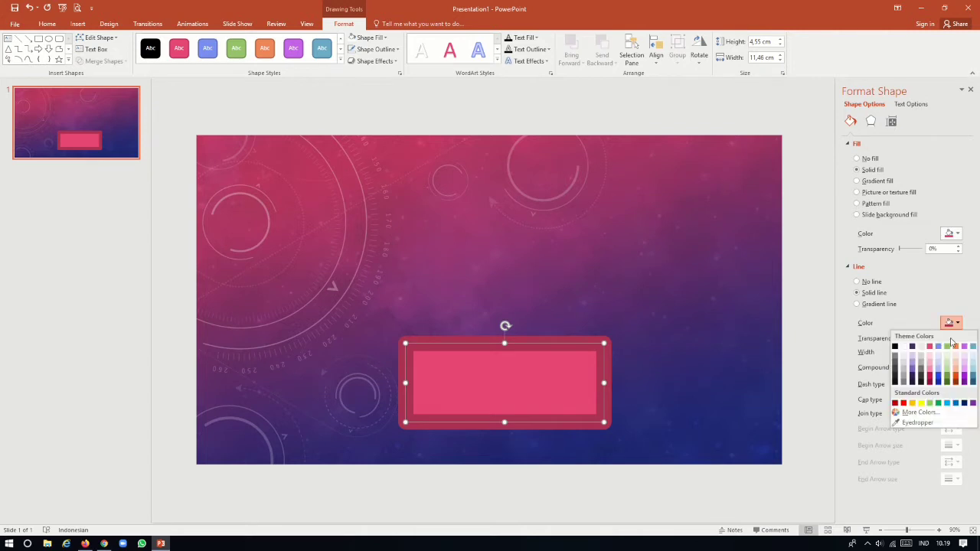
click(963, 383)
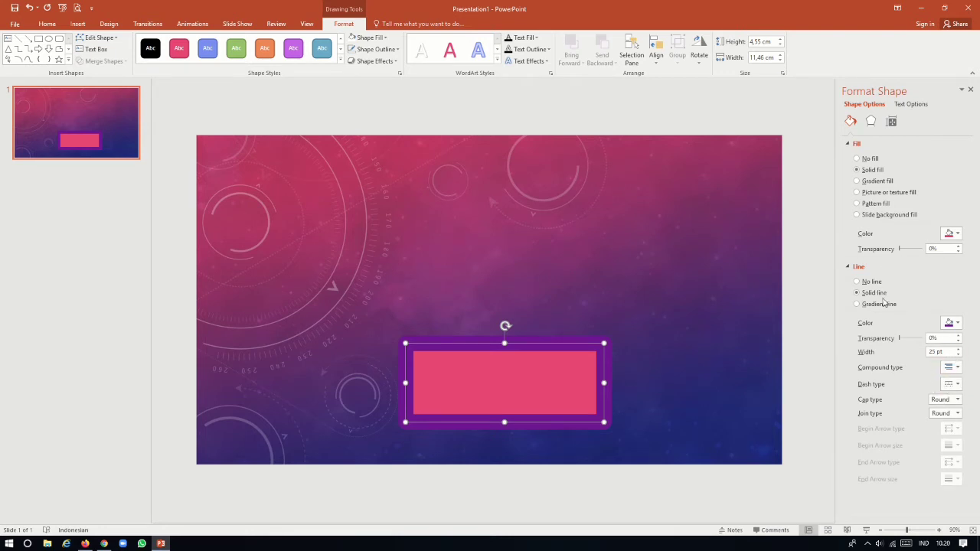
Fill the rectangle with white and apply an Inner shadow effect.
click(369, 38)
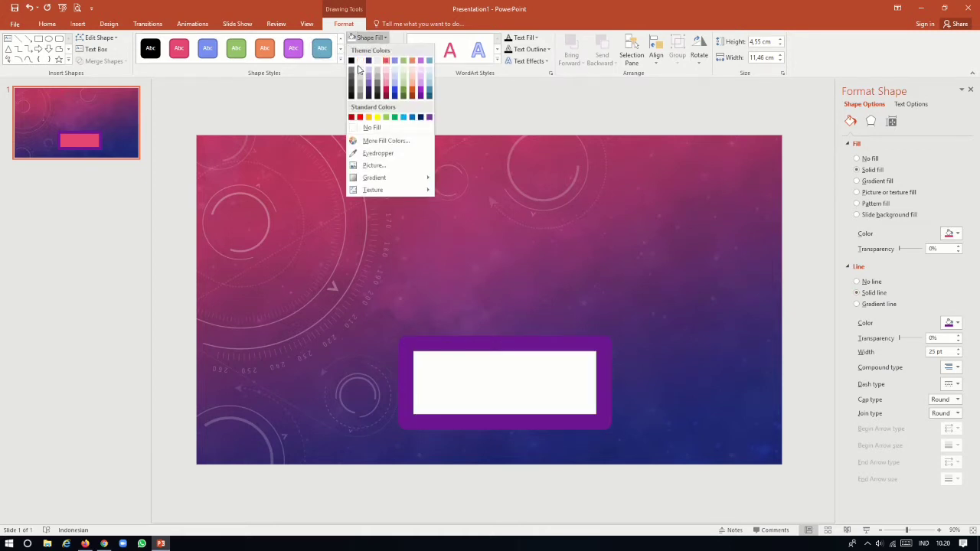
click(359, 61)
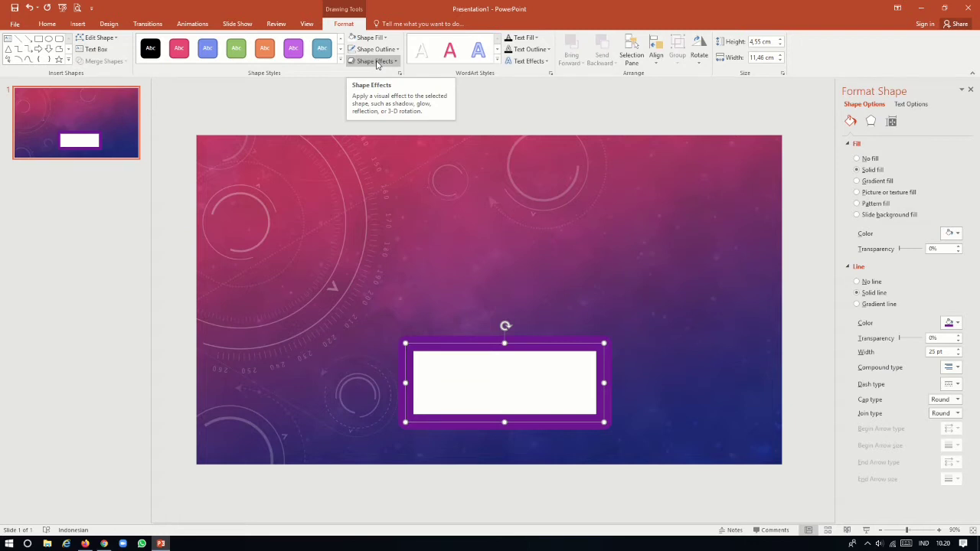
click(373, 61)
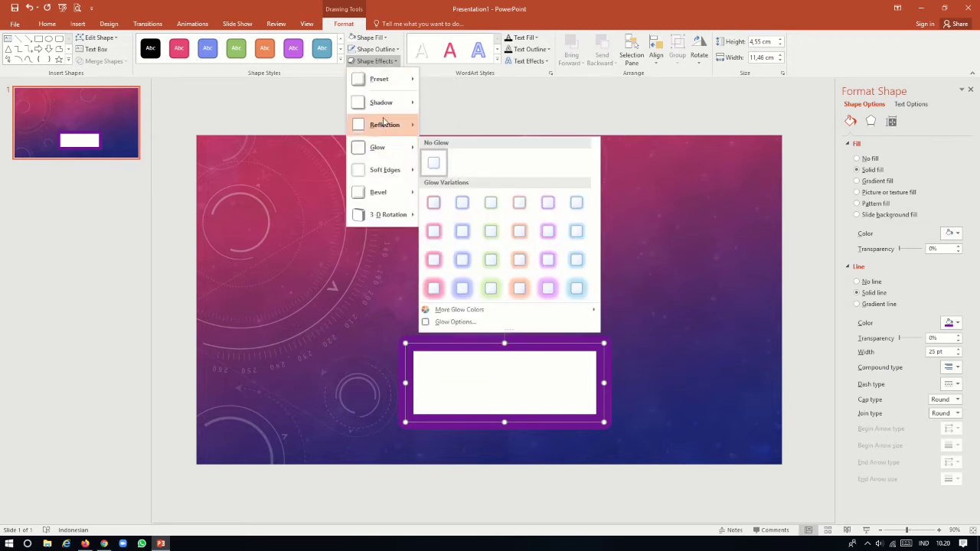
mouse_move(381, 102)
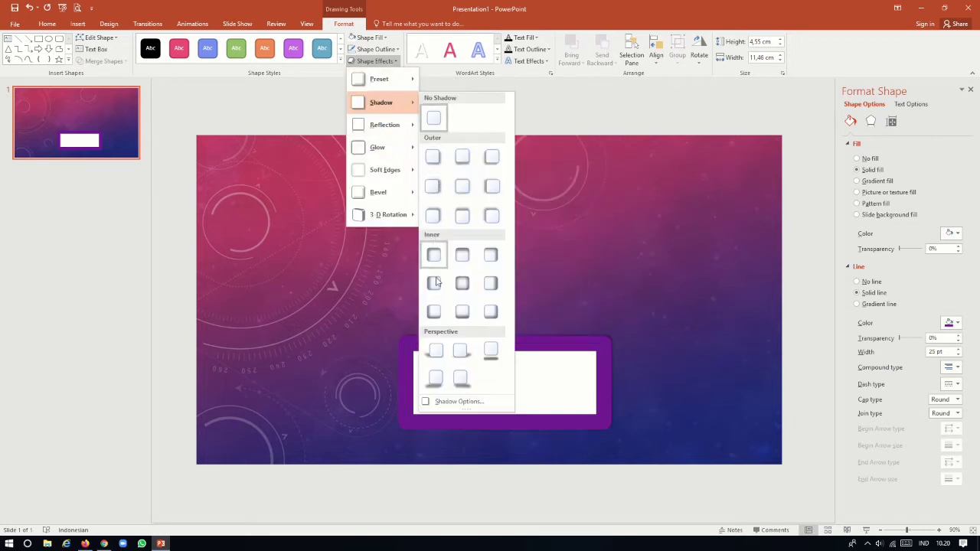
click(433, 253)
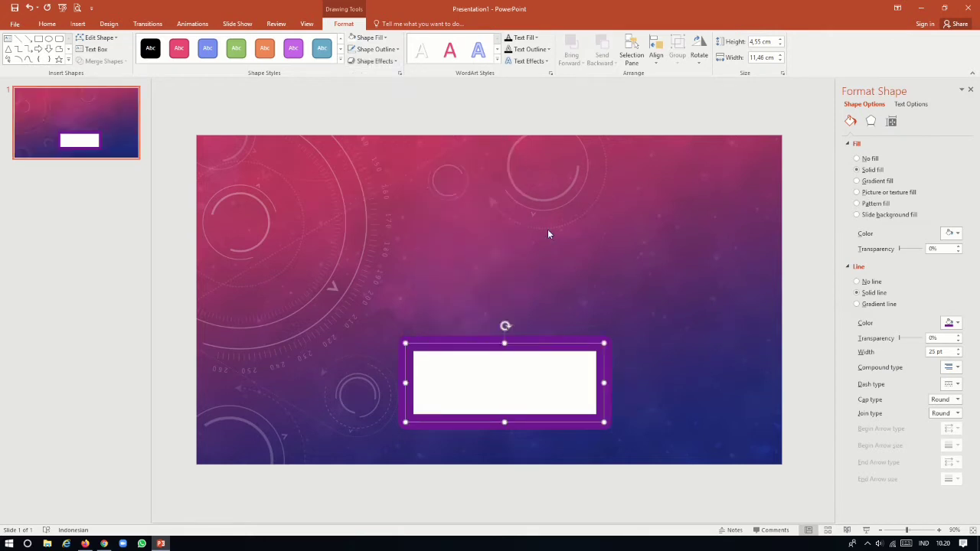
Raise the inner shadow's distance to 30 pt in Format Shape Effects.
click(969, 89)
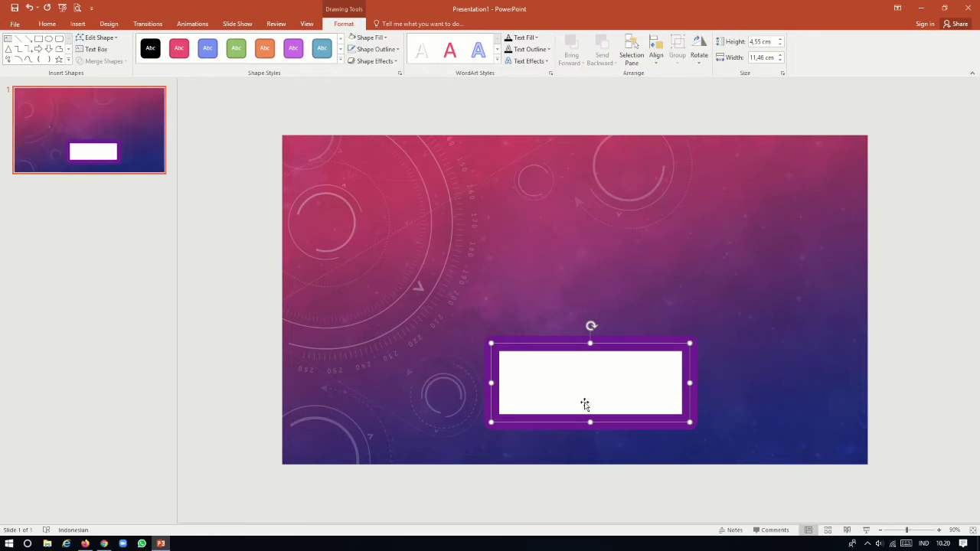
right_click(567, 382)
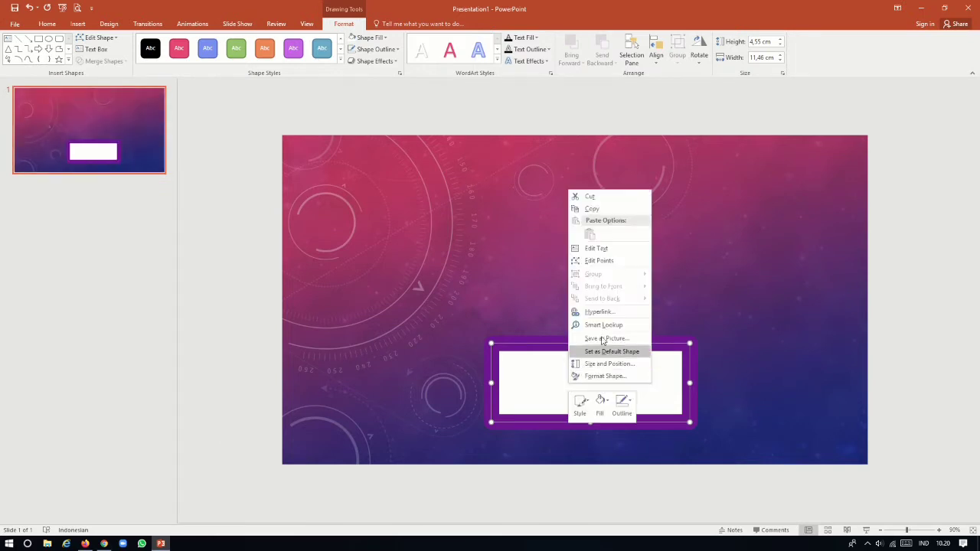
click(621, 377)
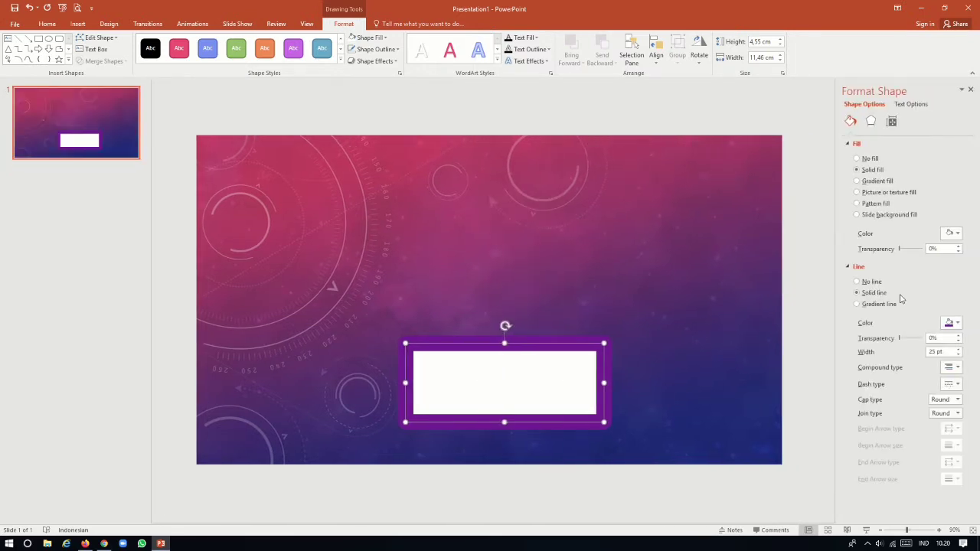
click(871, 122)
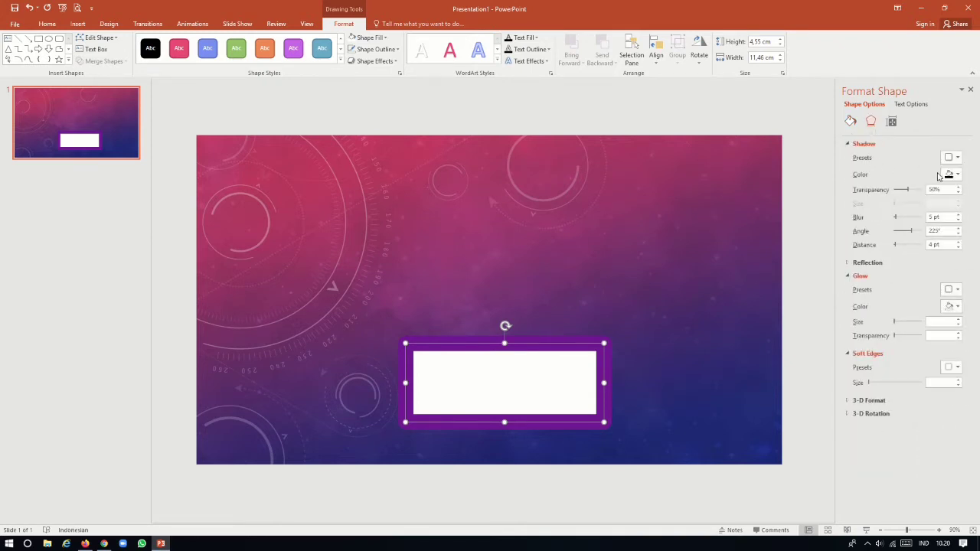
click(958, 243)
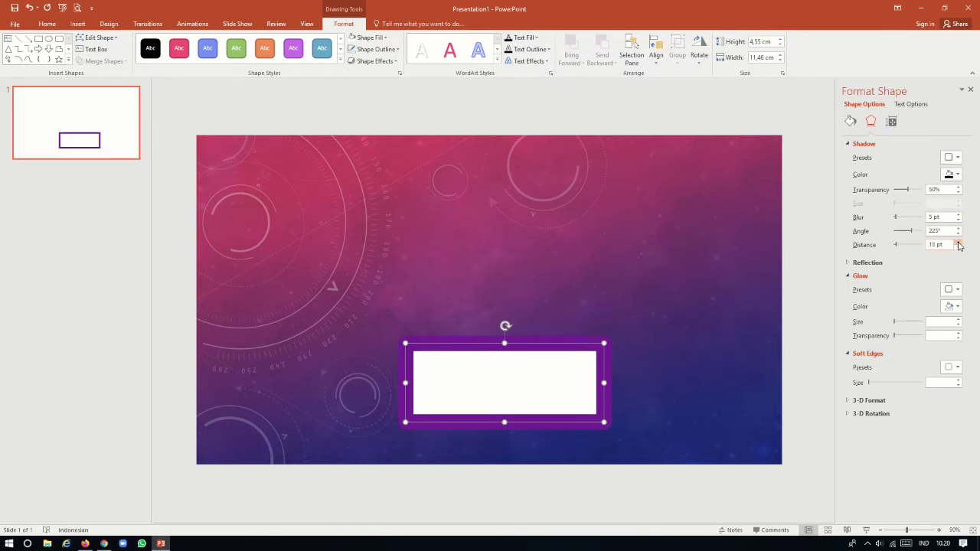
click(959, 243)
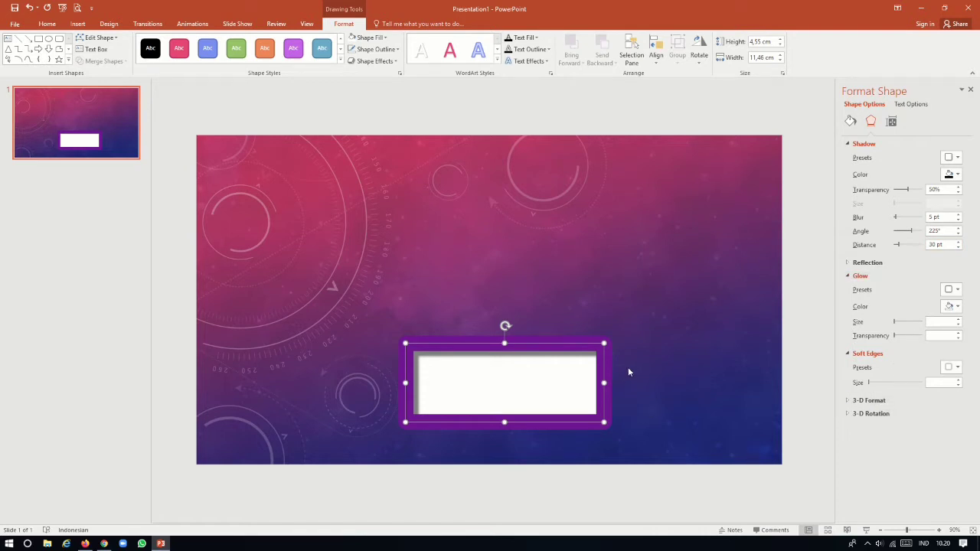
Deselect the rectangle and zoom the slide view to 150%.
click(591, 278)
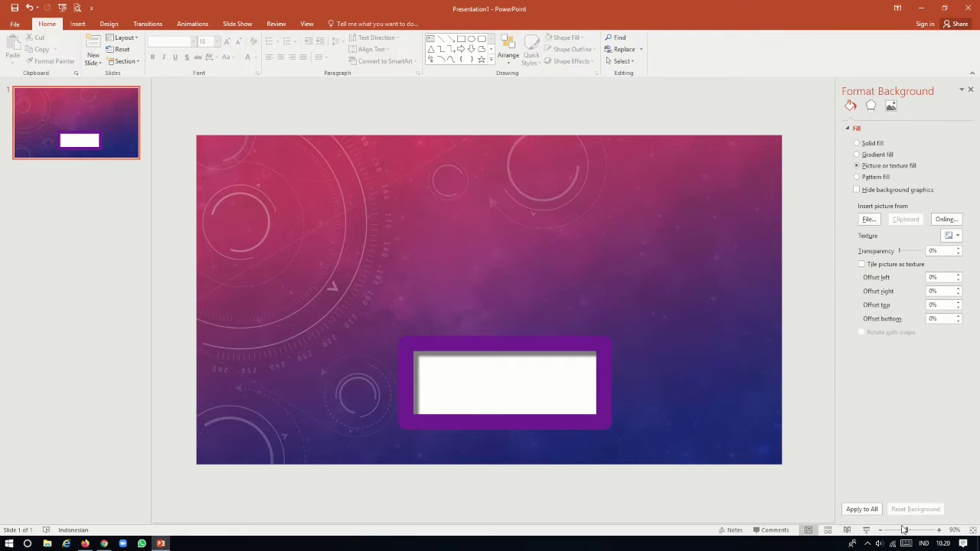
click(938, 529)
click(939, 530)
click(939, 530)
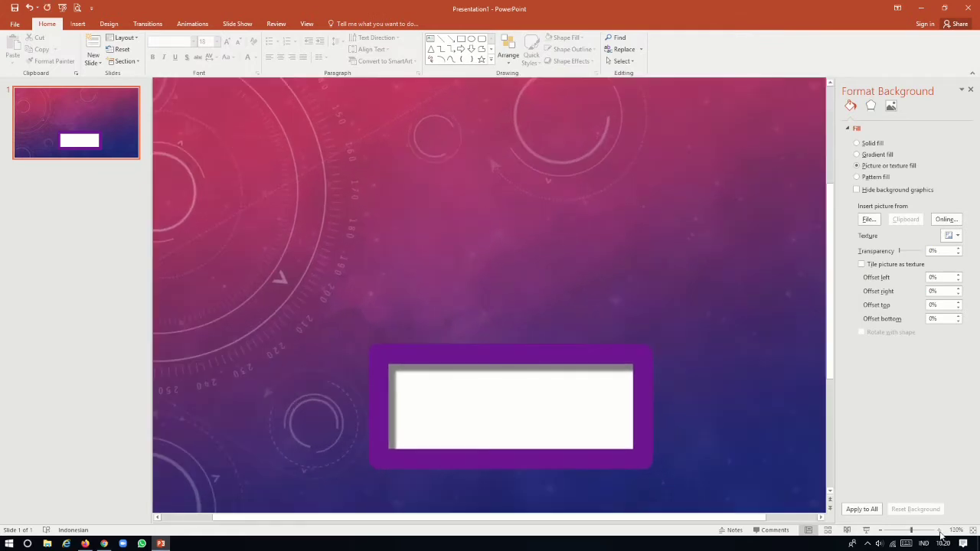
click(938, 530)
click(938, 530)
click(938, 530)
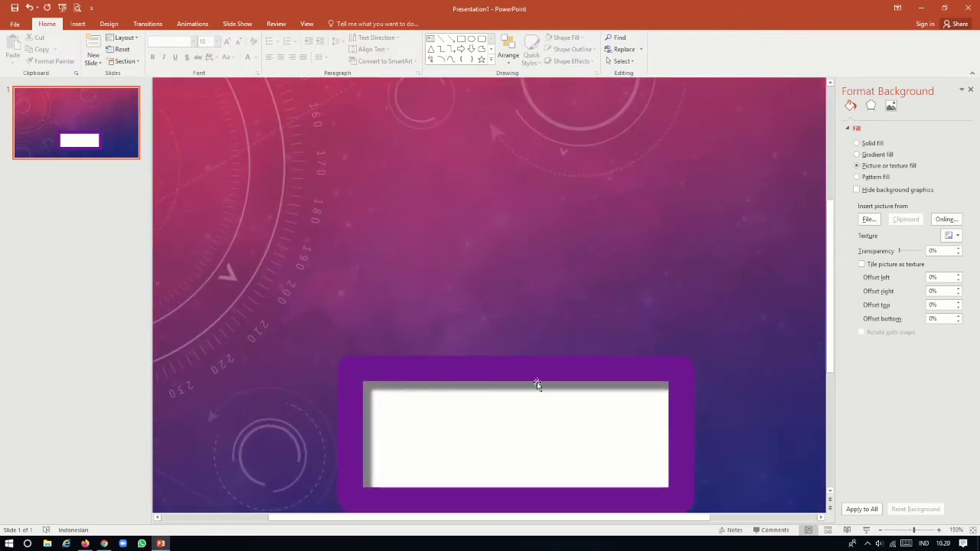
scroll(313, 165, down, 2)
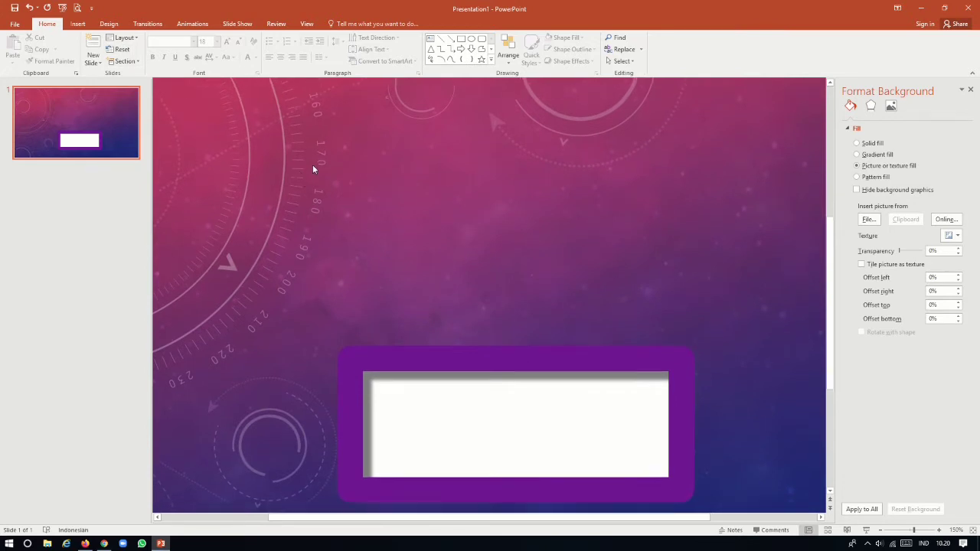
Draw a tiny oval, about 0.46 by 0.44 cm, above the frame's left side.
click(77, 24)
click(174, 55)
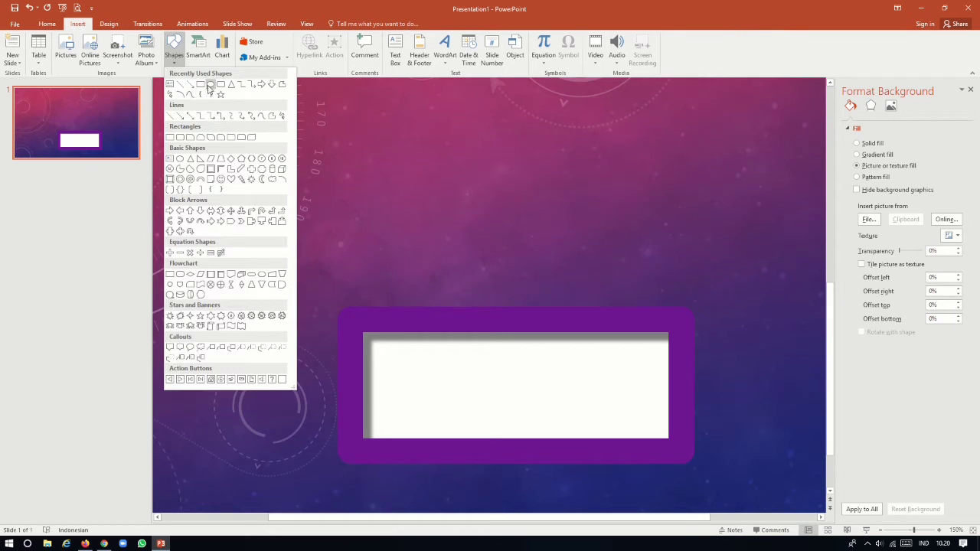
click(210, 84)
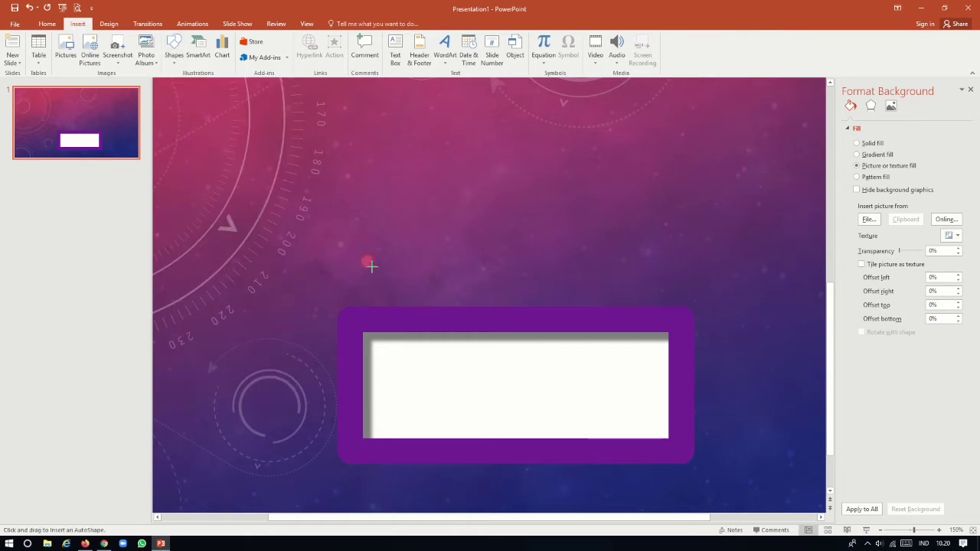
drag(372, 267, 374, 268)
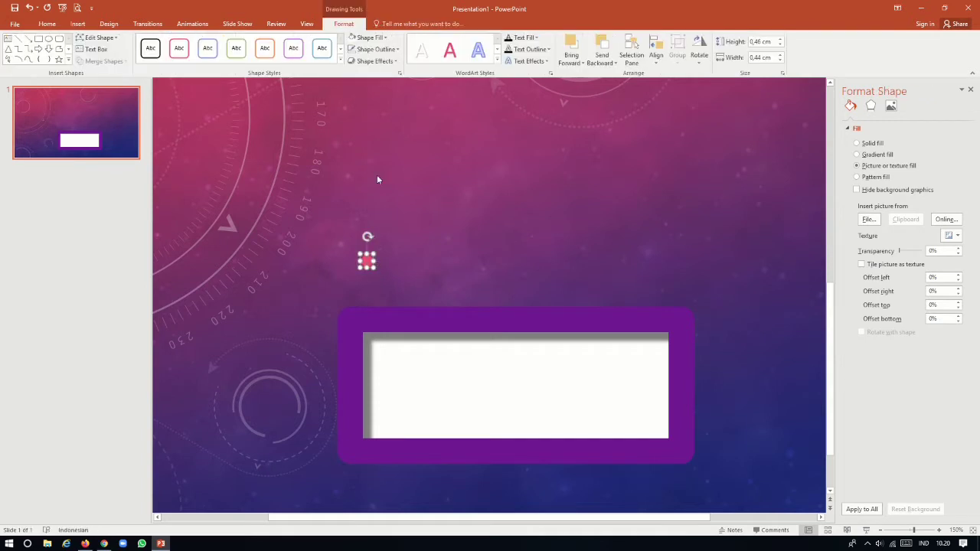
Give the small circle a white fill and white outline.
click(369, 38)
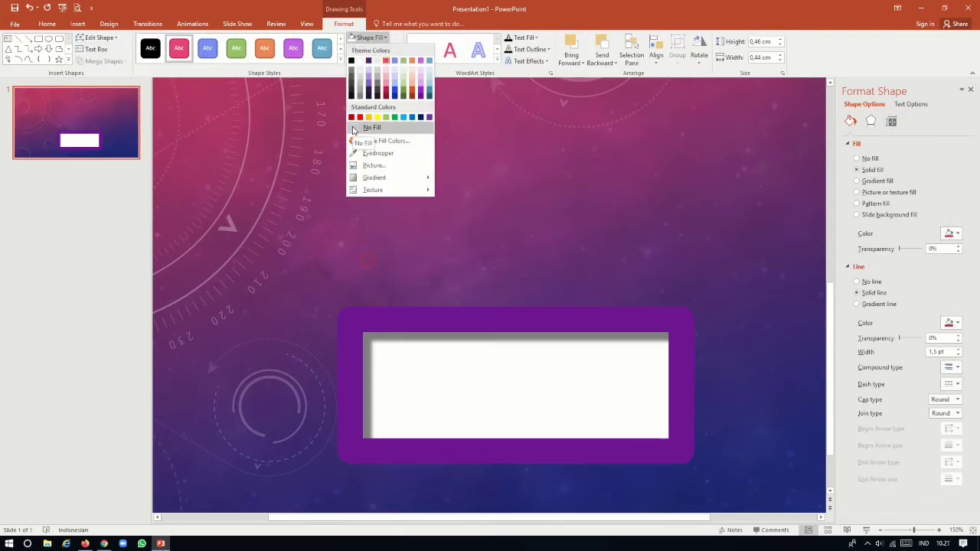
click(360, 61)
click(368, 50)
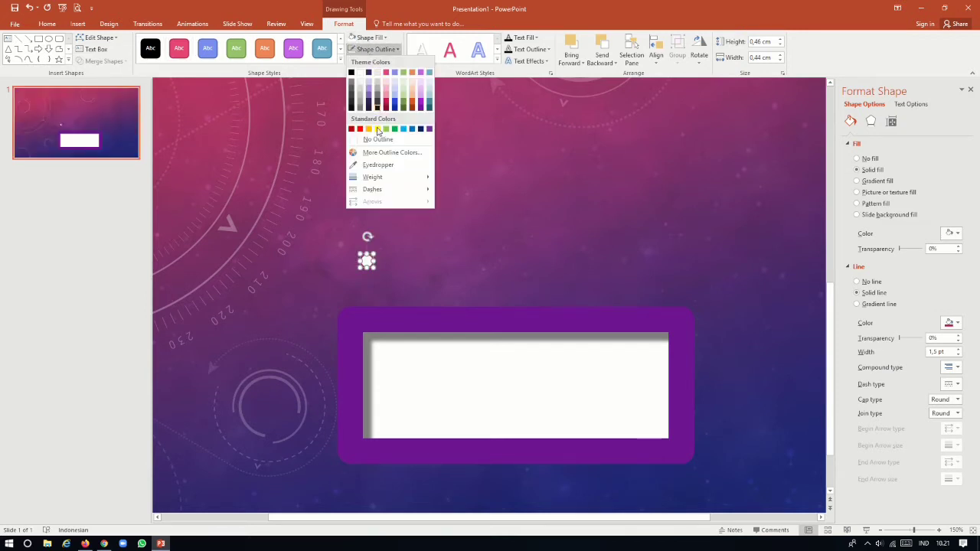
click(361, 80)
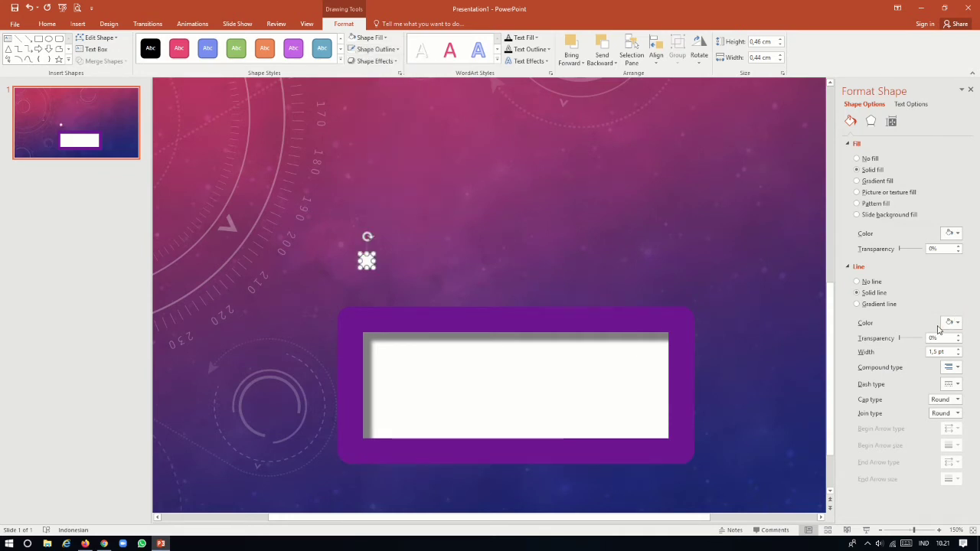
Add a white 11 pt glow at 60% transparency to the circle.
click(870, 121)
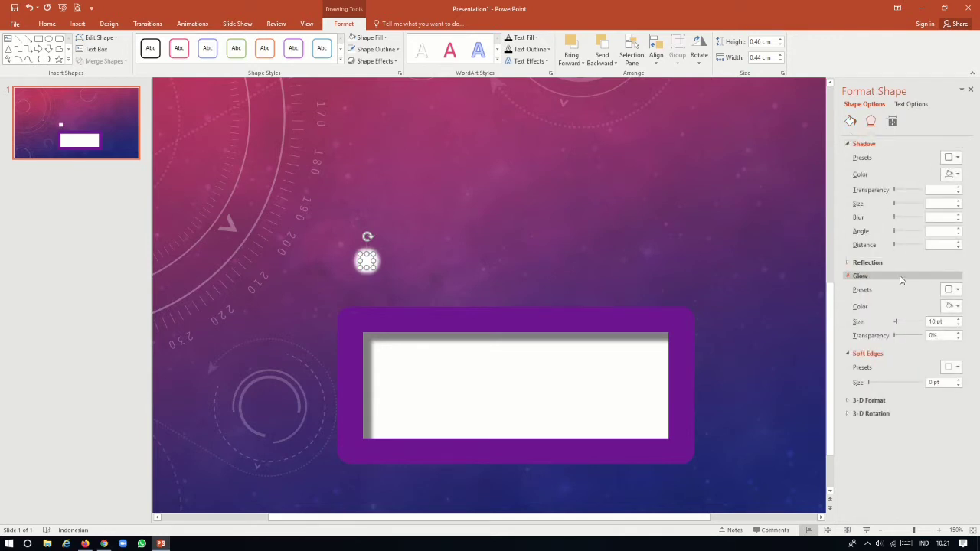
click(960, 291)
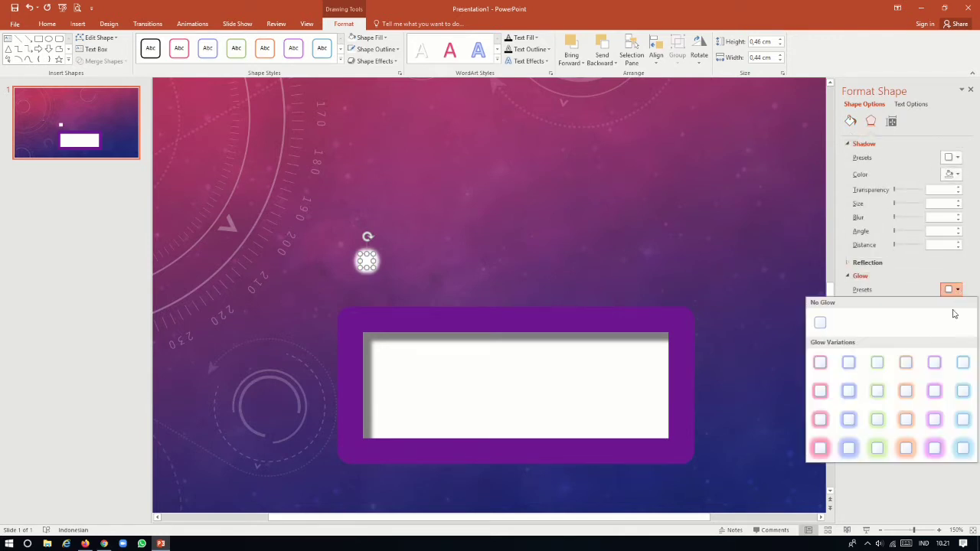
click(934, 419)
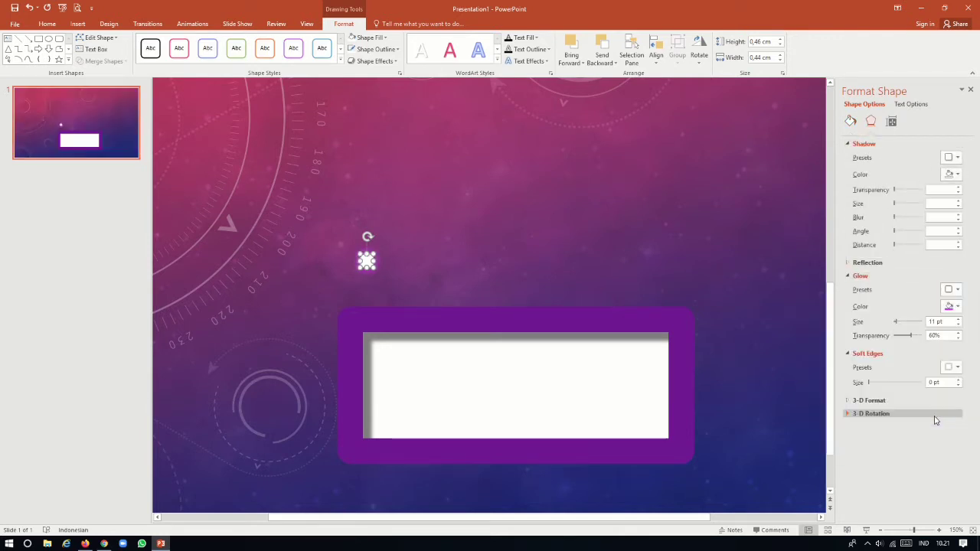
click(952, 306)
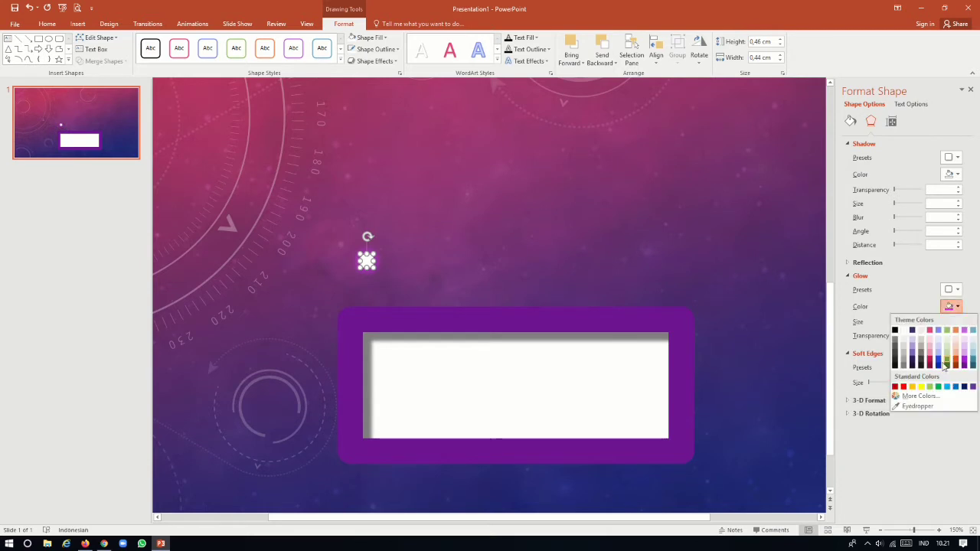
click(904, 329)
click(460, 277)
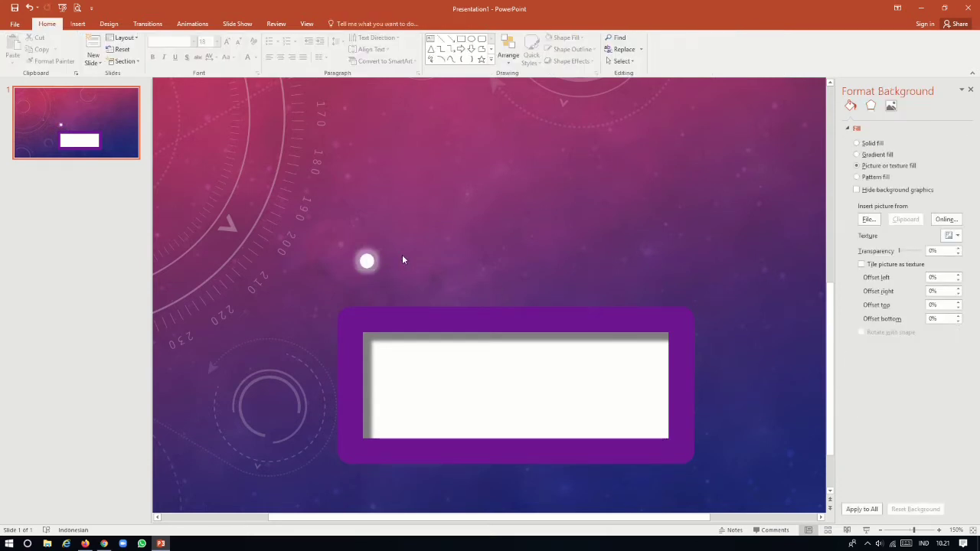
Move the glowing bulb to the frame's bottom-right corner and copy it leftward along the bottom edge.
drag(366, 261, 675, 444)
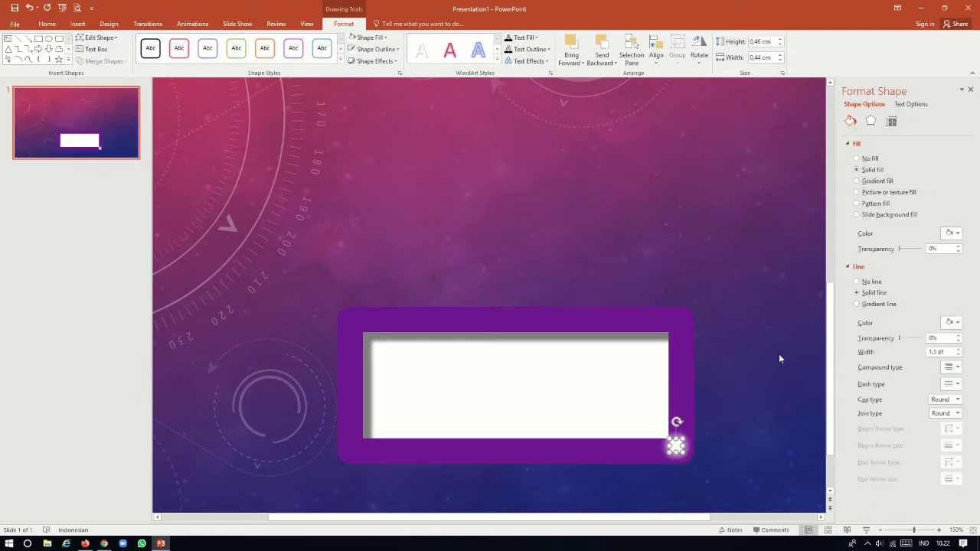
key(ctrl+Right)
key(ctrl+Right)
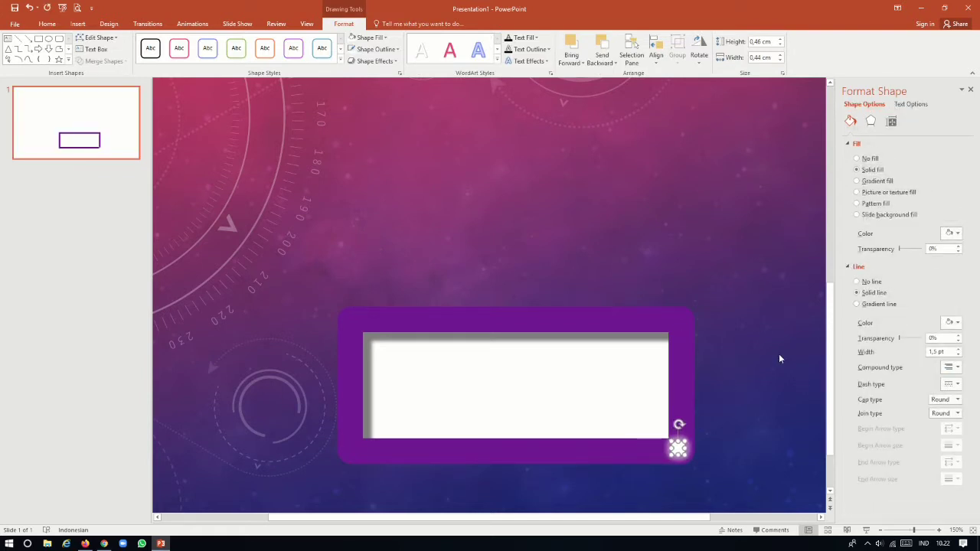
key(ctrl+Right)
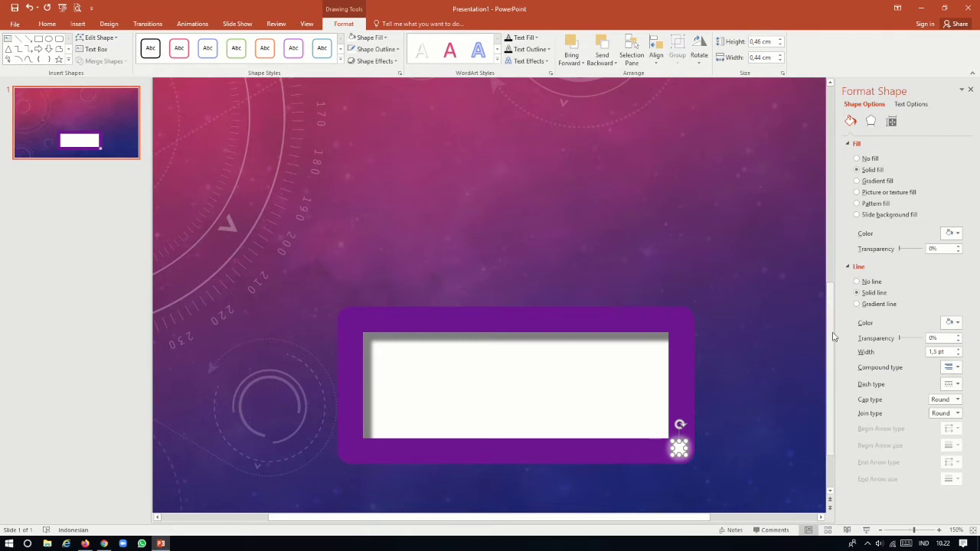
drag(678, 451, 353, 450)
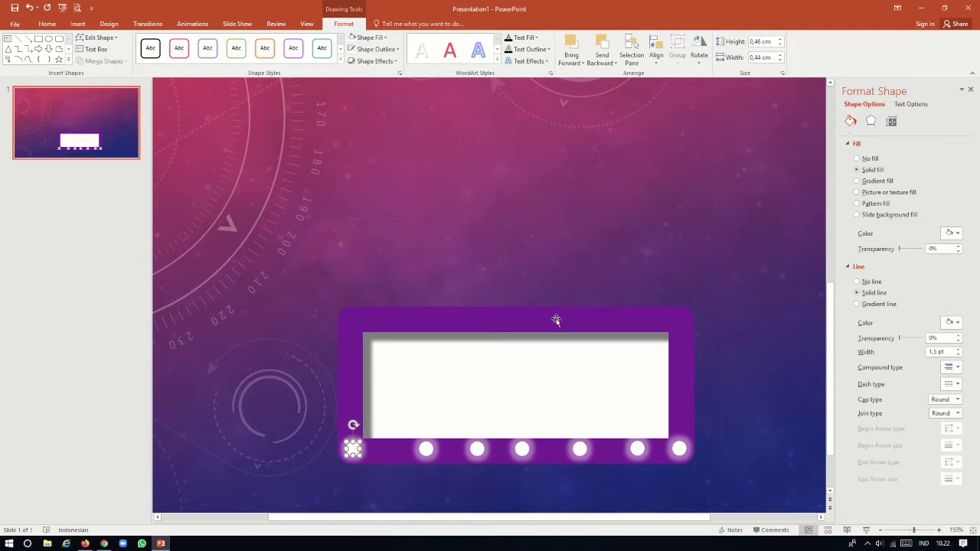
Distribute the seven bottom bulbs evenly across the frame and align them vertically.
shift+click(426, 449)
shift+click(477, 449)
shift+click(522, 448)
shift+click(580, 450)
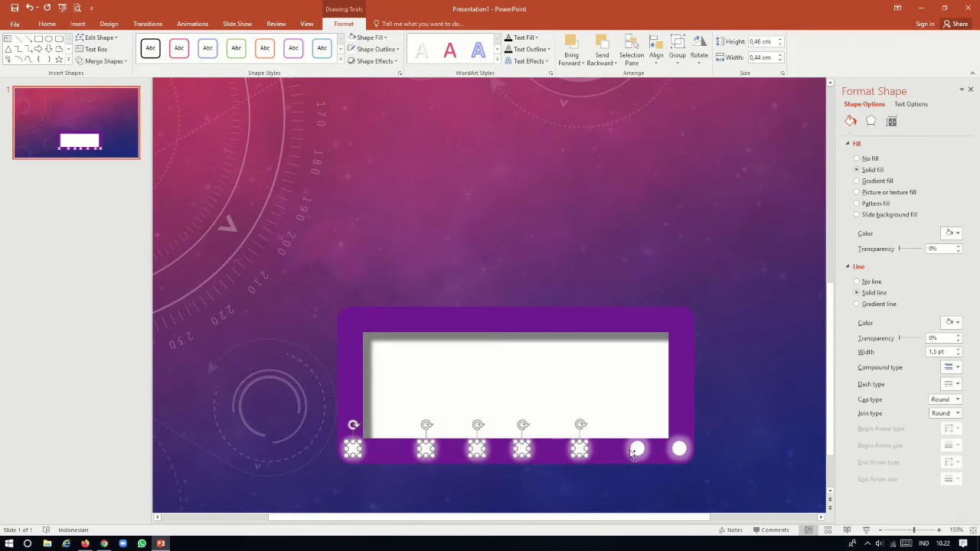
shift+click(636, 449)
shift+click(679, 449)
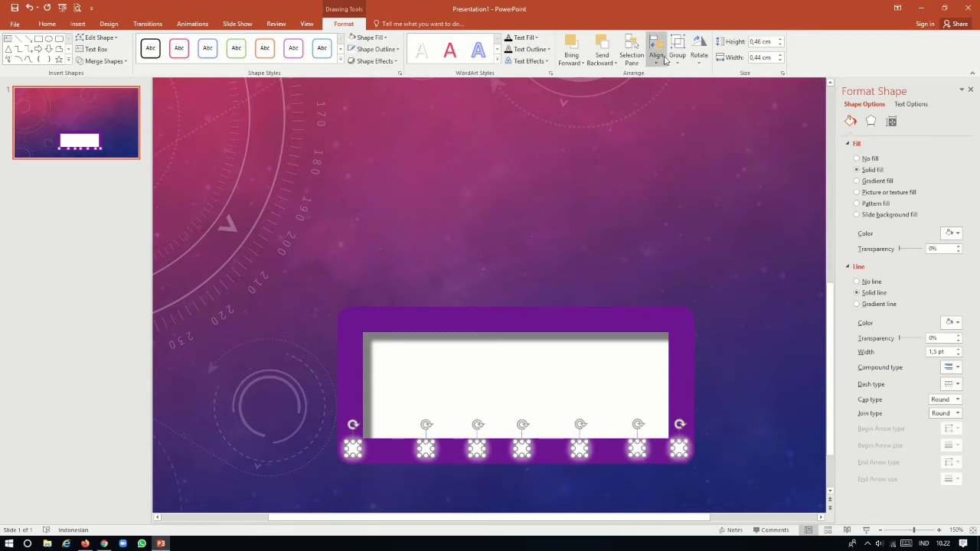
click(656, 54)
click(687, 151)
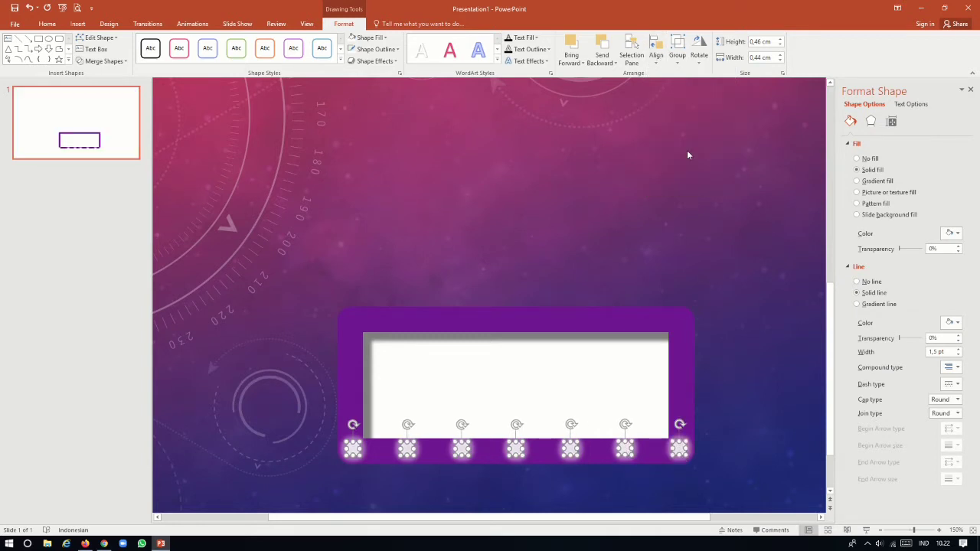
click(659, 59)
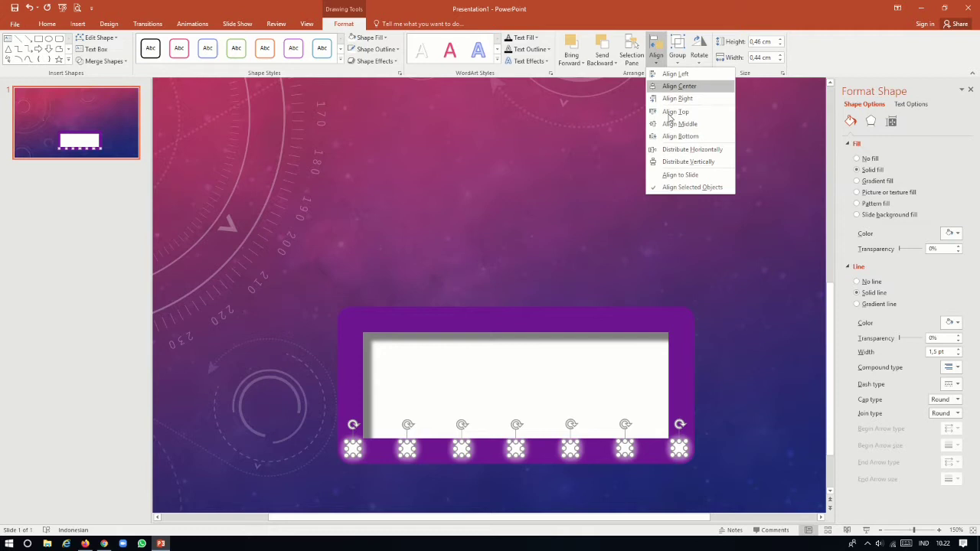
click(690, 162)
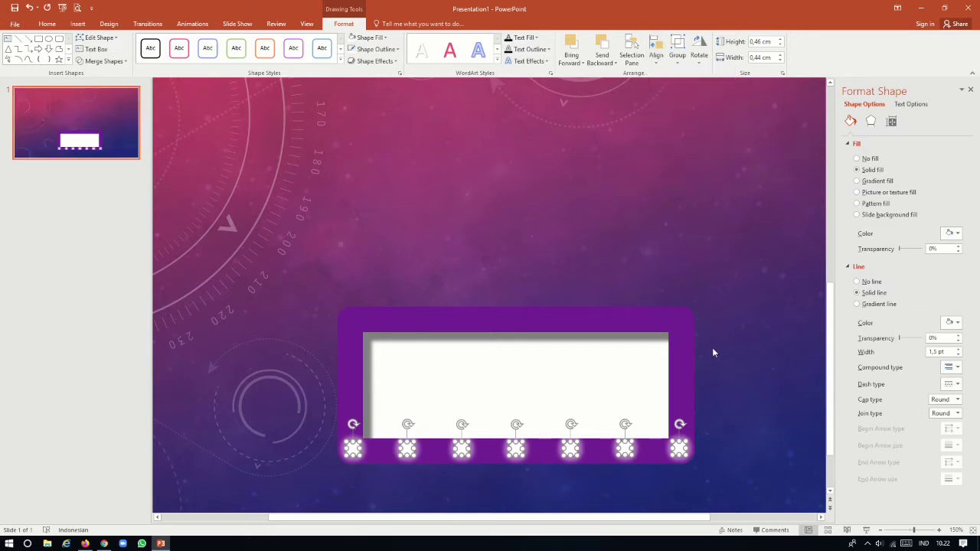
click(730, 388)
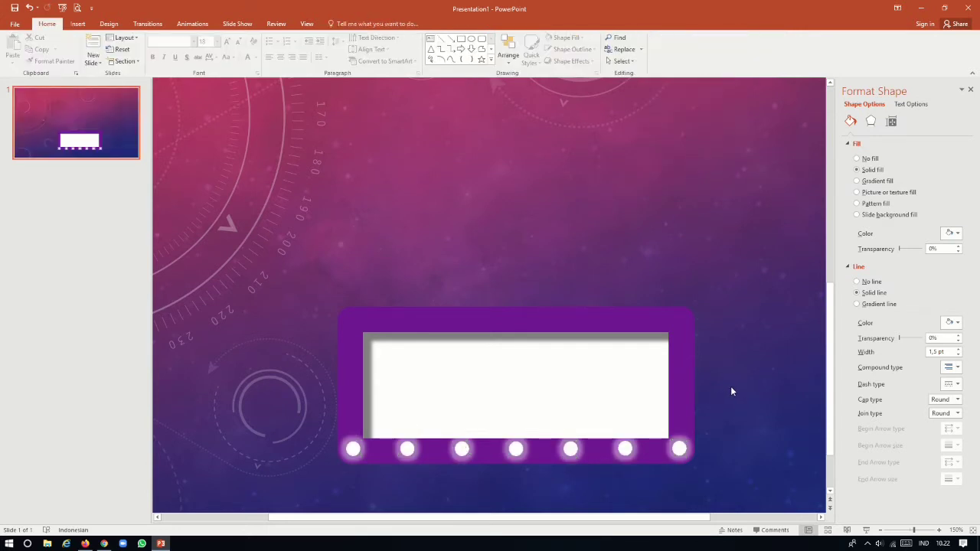
Duplicate the bottom-left bulb and move the copy to the frame's left side.
click(354, 449)
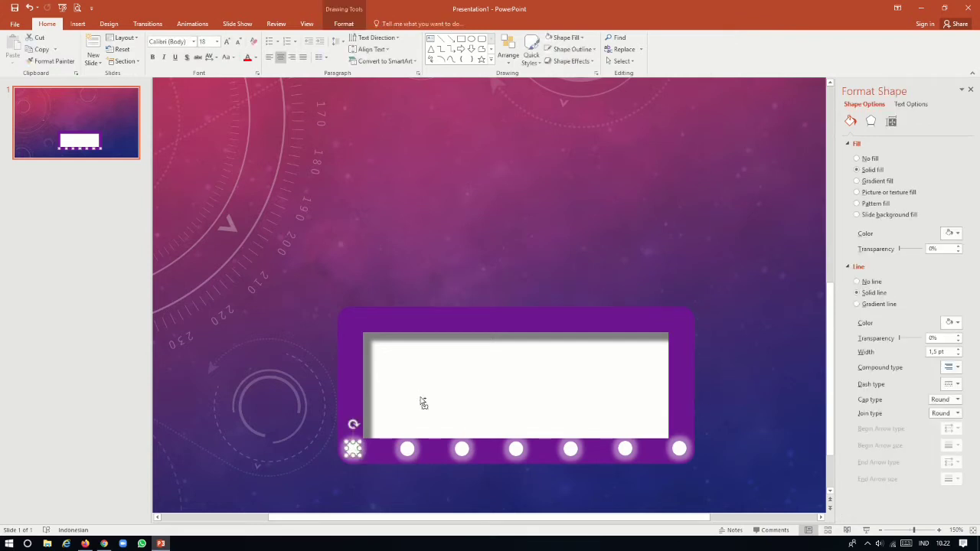
key(ctrl+d)
drag(365, 463, 349, 395)
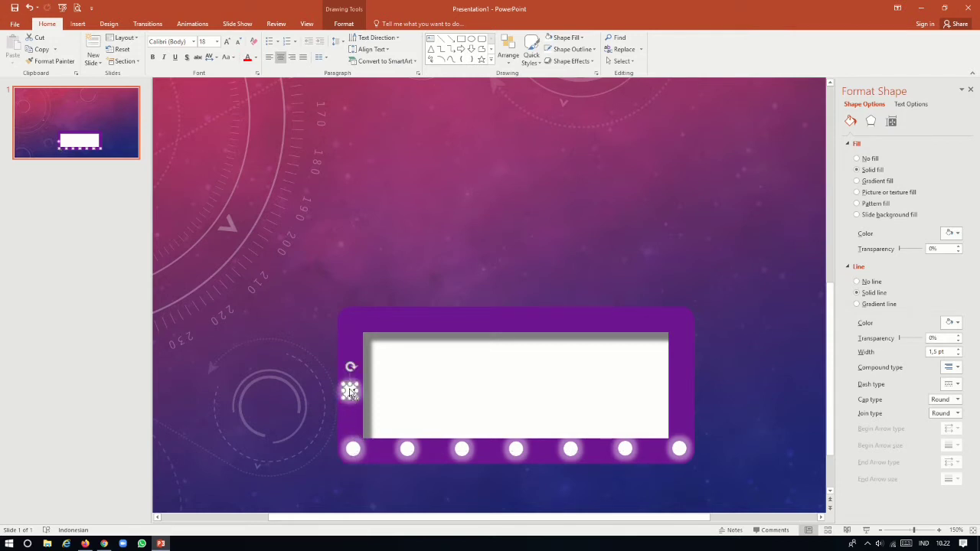
Copy the left bulb to the right side and the seven-bulb bottom row to the top edge, then close the pane.
drag(350, 392, 679, 390)
drag(681, 390, 680, 389)
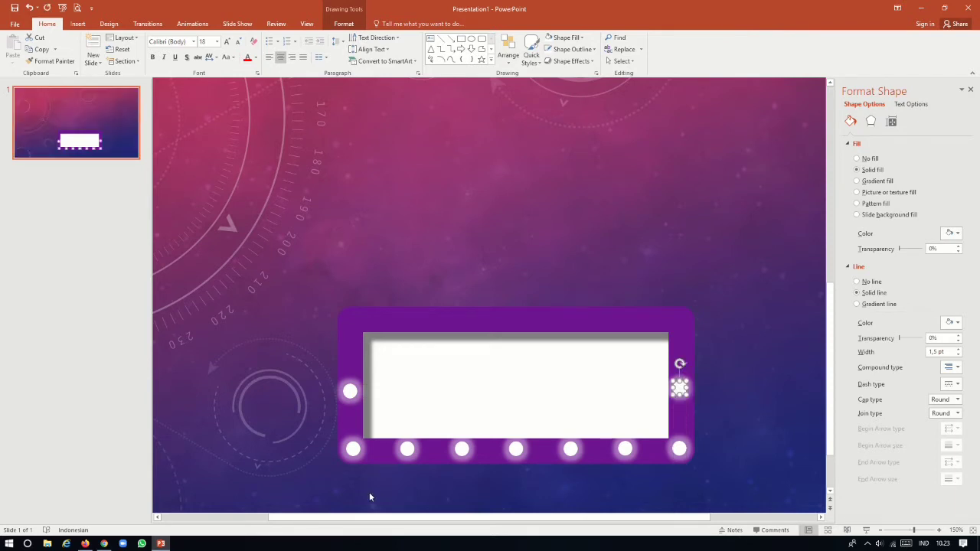
click(356, 452)
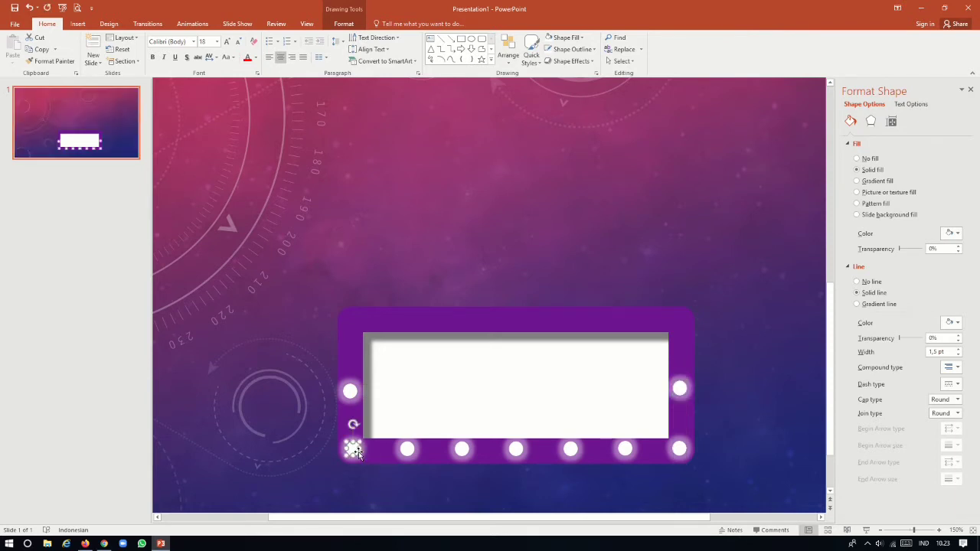
shift+click(406, 452)
shift+click(459, 450)
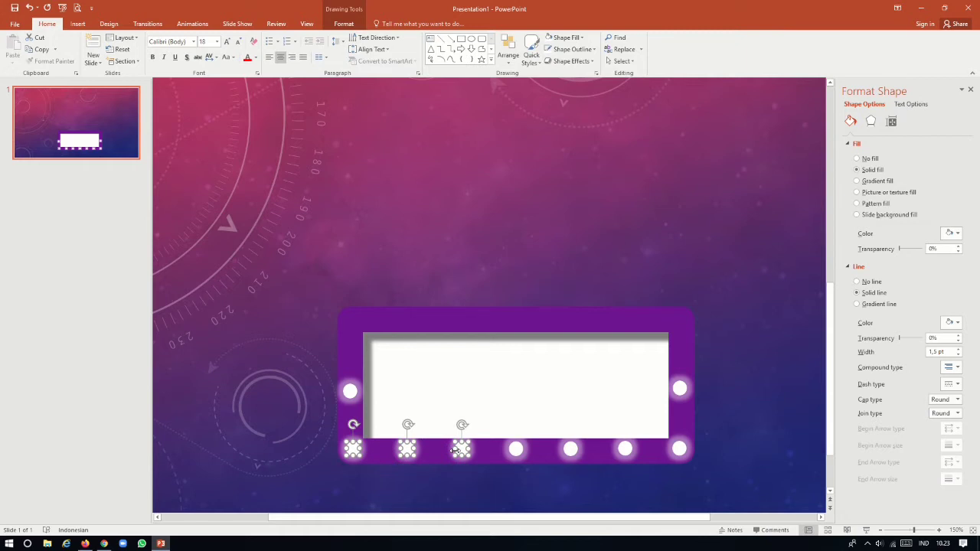
shift+click(516, 449)
shift+click(570, 450)
shift+click(625, 449)
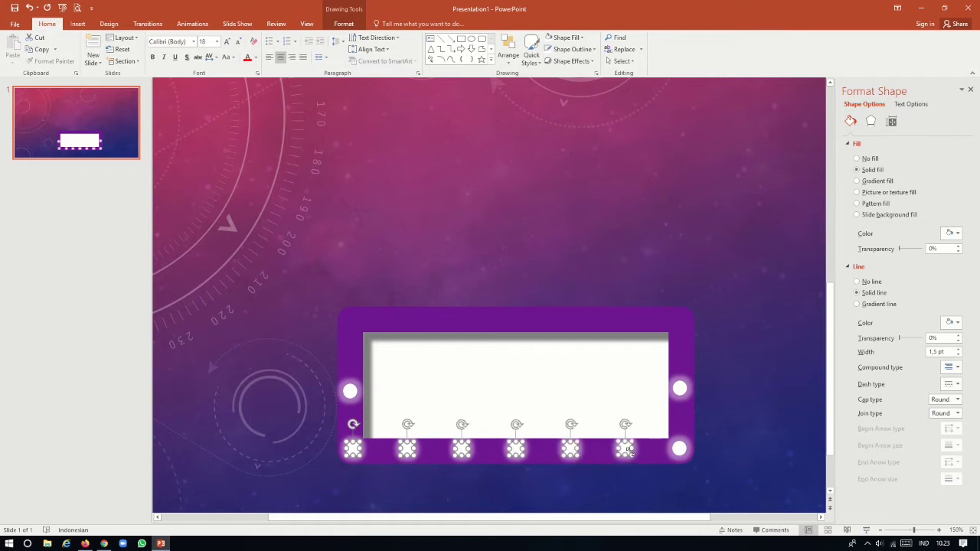
shift+click(679, 450)
mouse_move(679, 450)
mouse_down()
mouse_move(689, 328)
mouse_move(676, 323)
mouse_up()
click(733, 323)
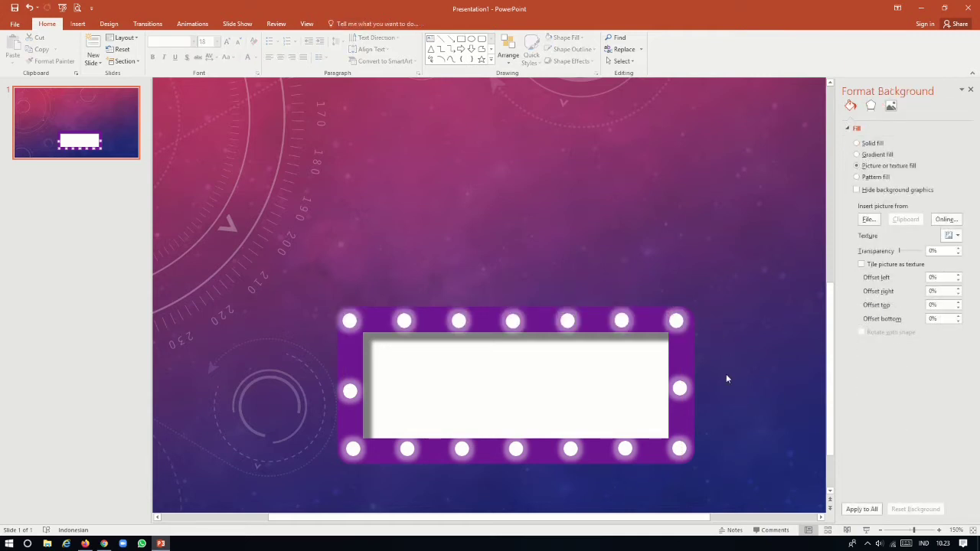
click(971, 91)
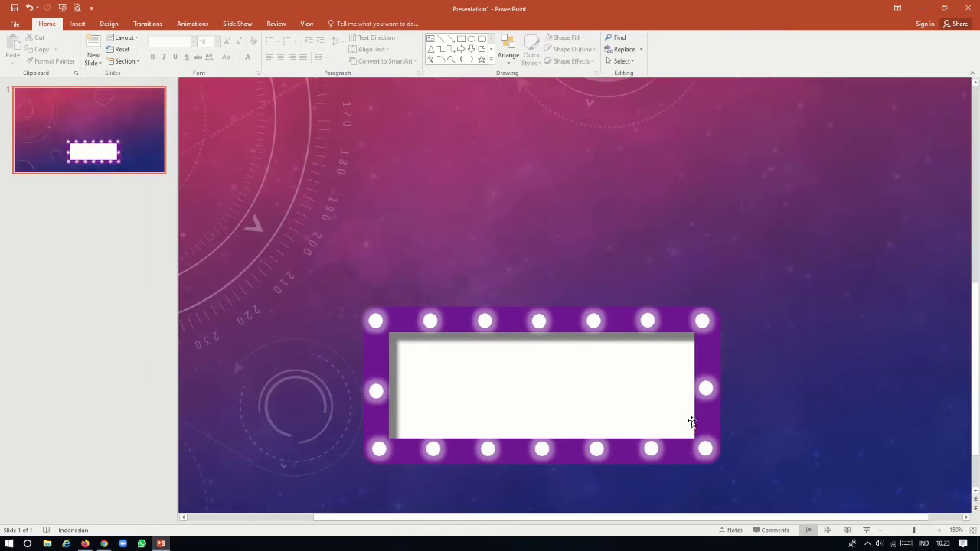
Select the bottom-right bulb and browse the animation gallery, trying a Pulse effect.
click(195, 24)
click(705, 449)
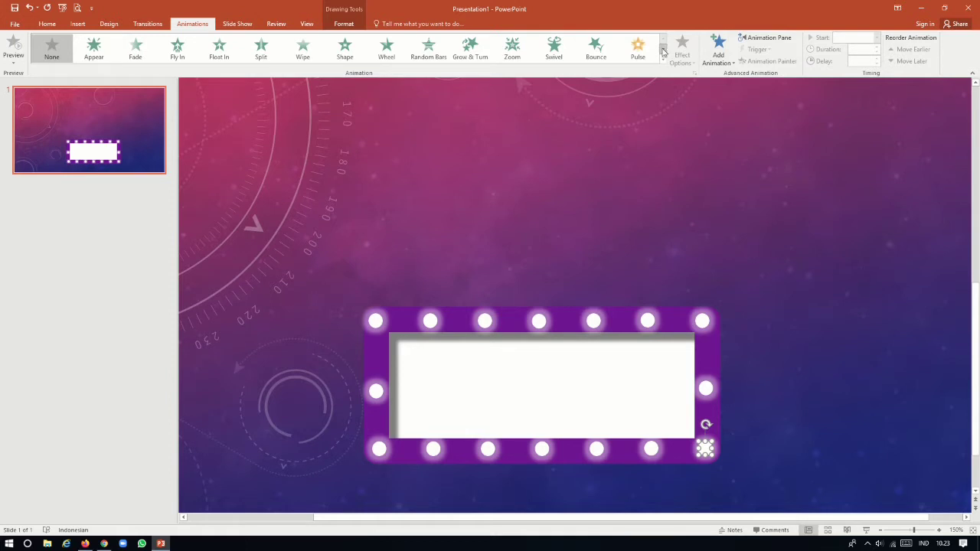
click(663, 49)
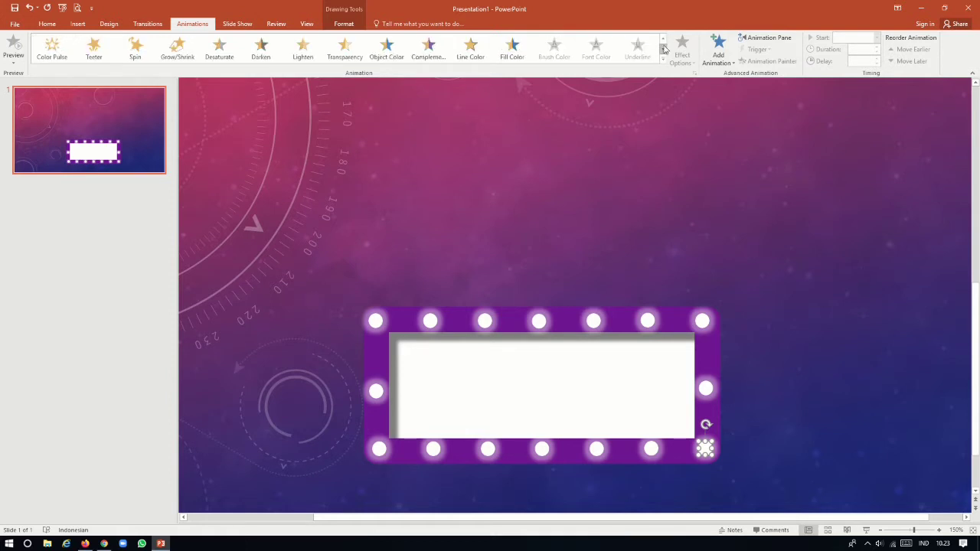
click(663, 43)
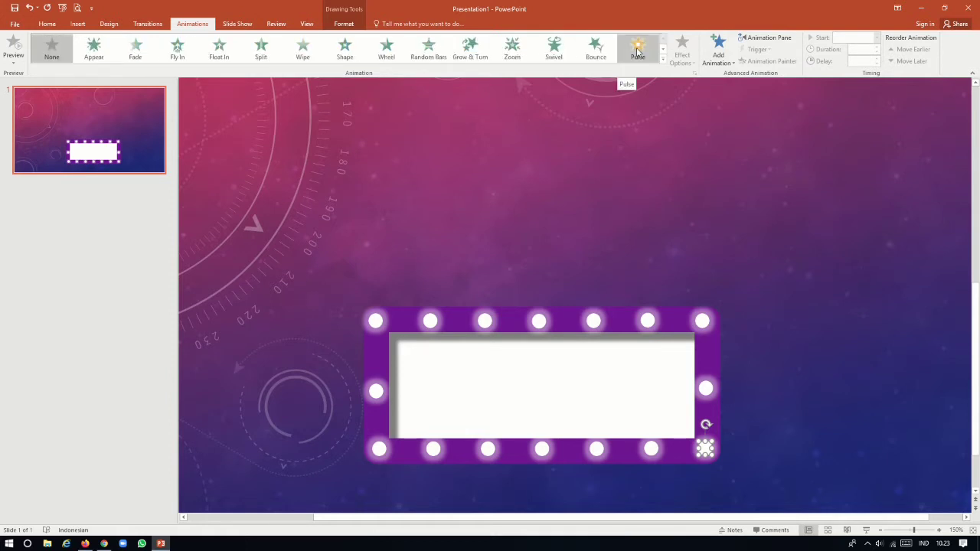
click(637, 50)
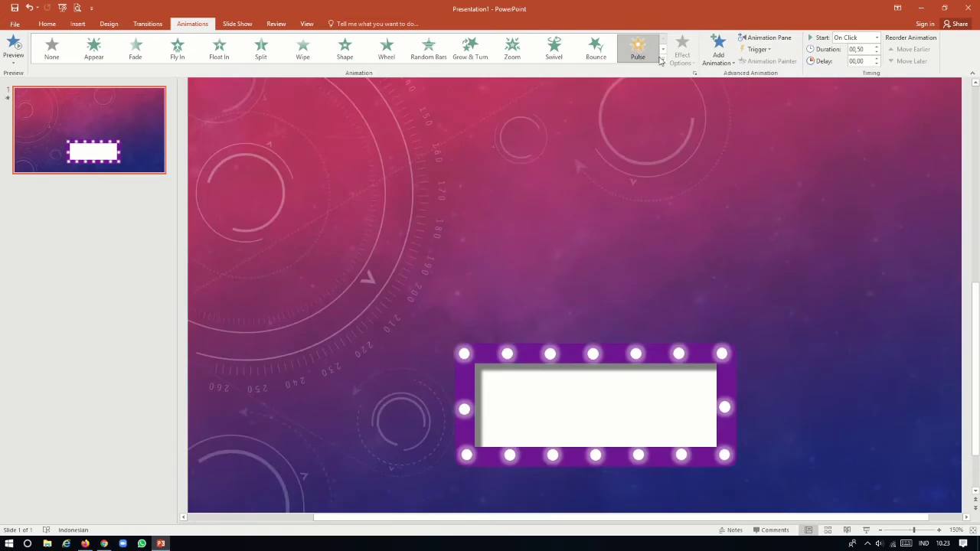
click(663, 49)
click(663, 50)
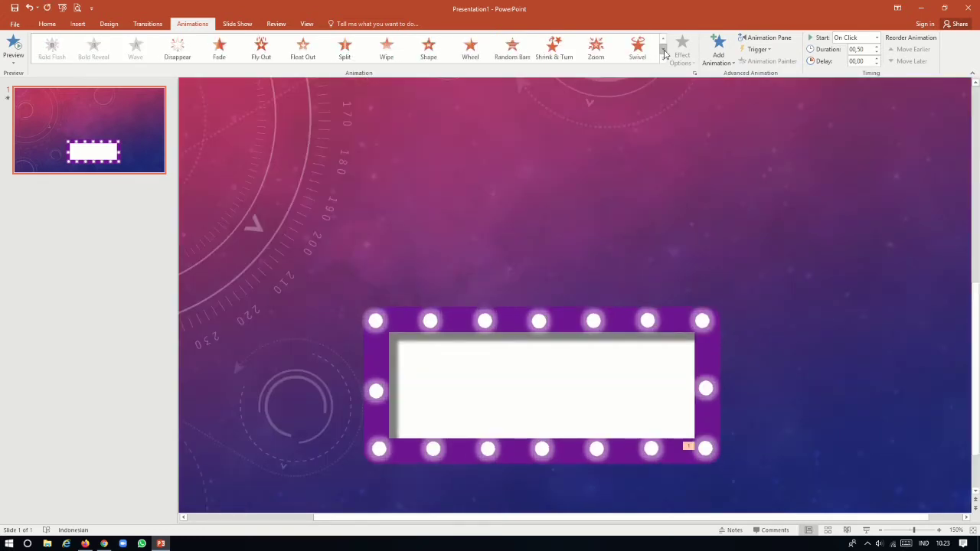
click(663, 51)
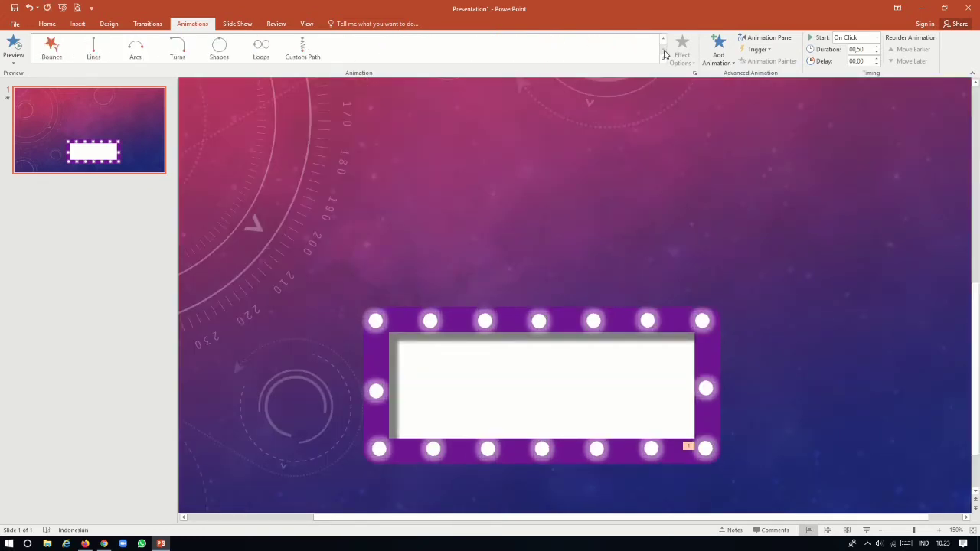
click(663, 41)
click(663, 41)
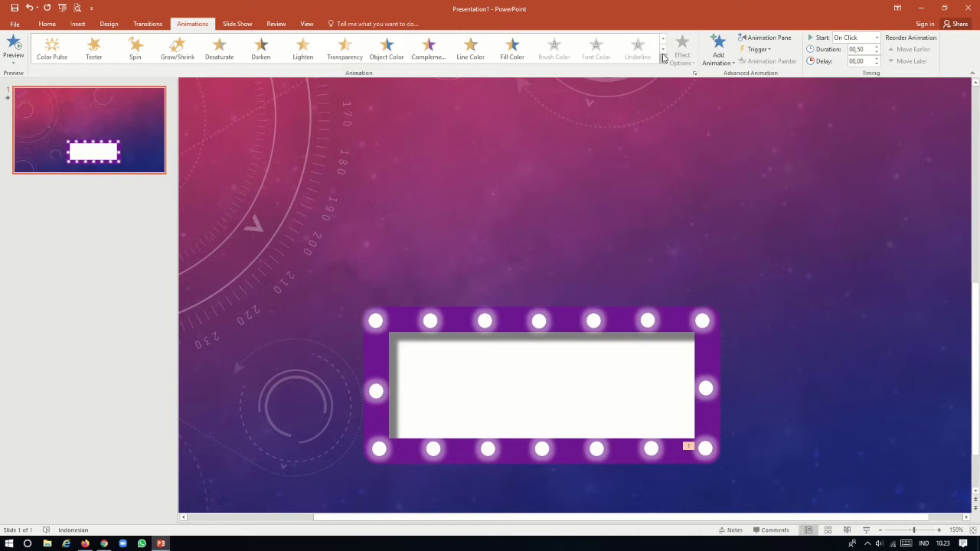
Apply the Blink emphasis effect from the full list of emphasis effects to the bulb.
click(663, 60)
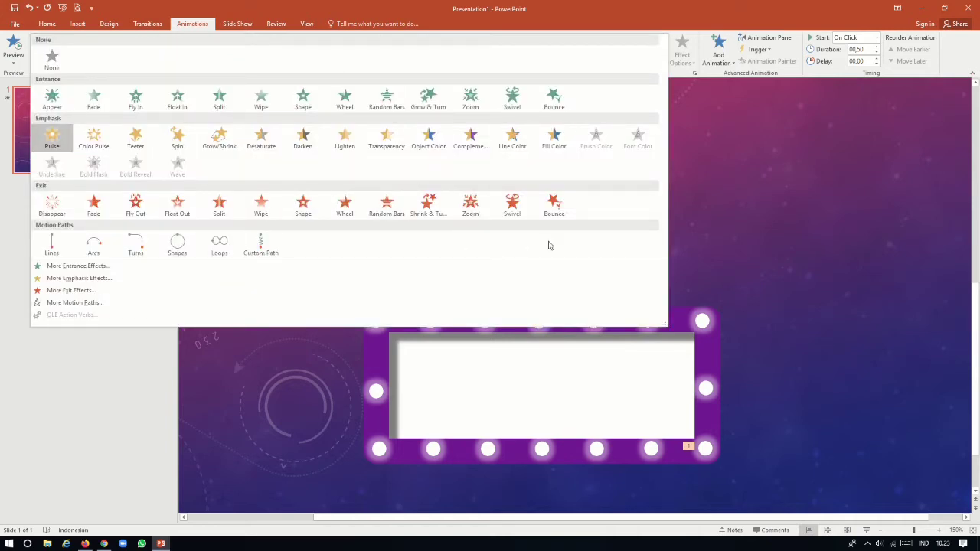
click(159, 278)
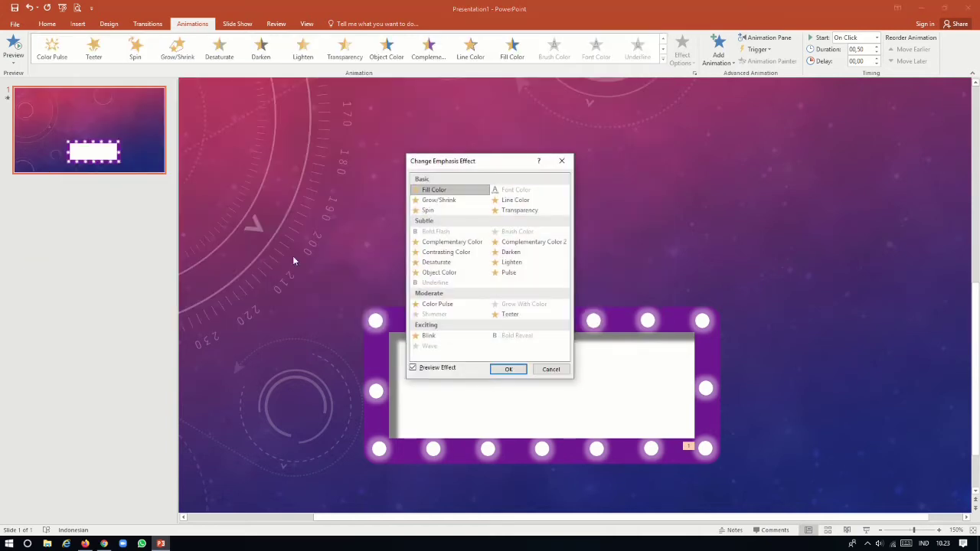
click(427, 336)
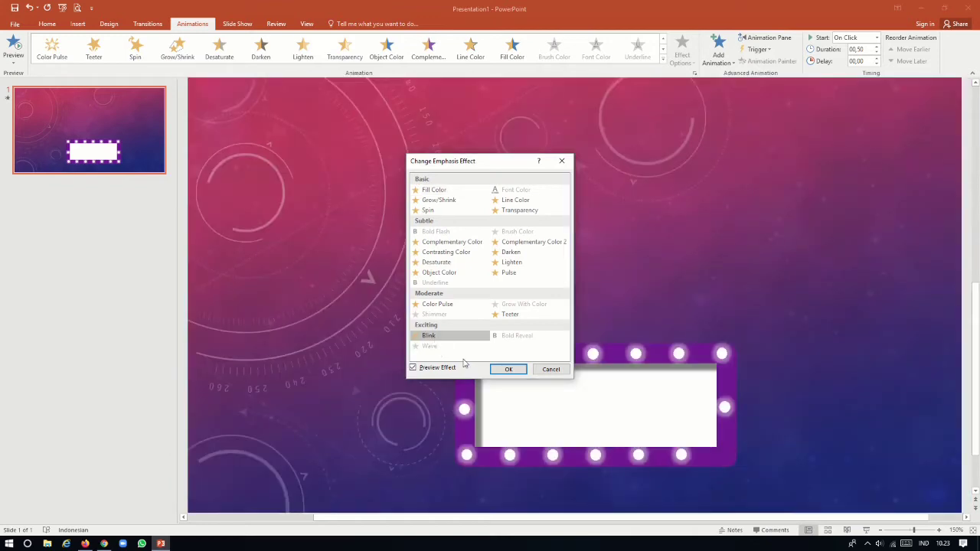
click(507, 369)
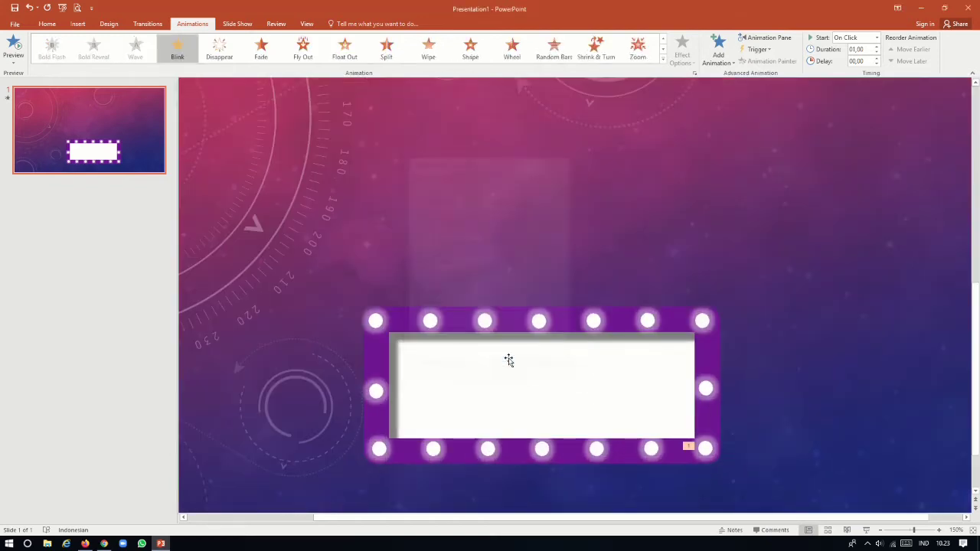
click(876, 37)
Set the Blink to start With Previous and copy it to a neighbouring bottom bulb.
click(862, 60)
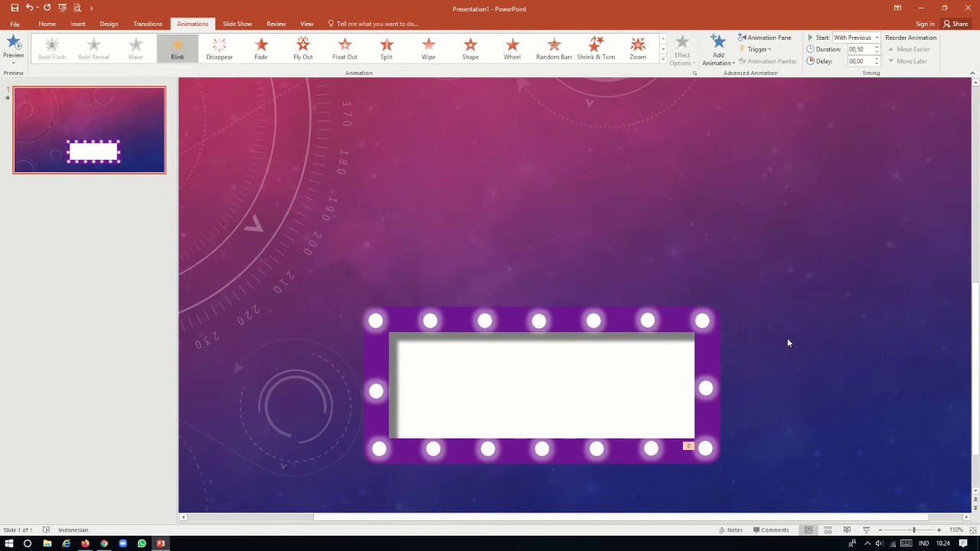
click(720, 485)
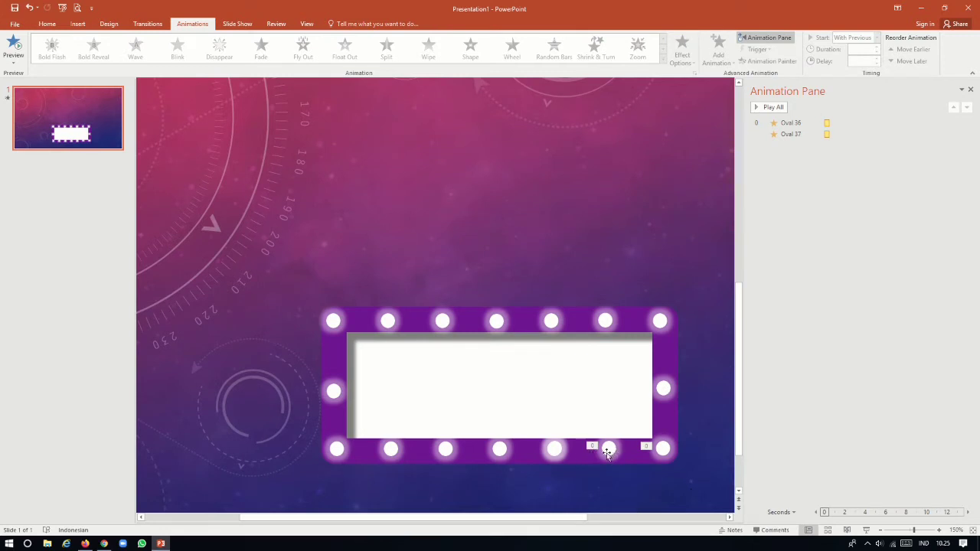
click(607, 454)
click(698, 477)
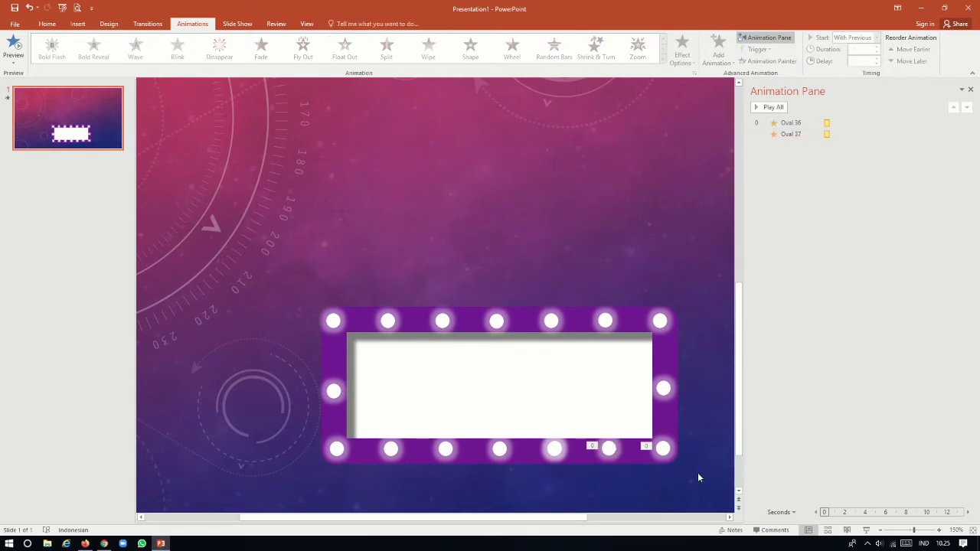
click(608, 449)
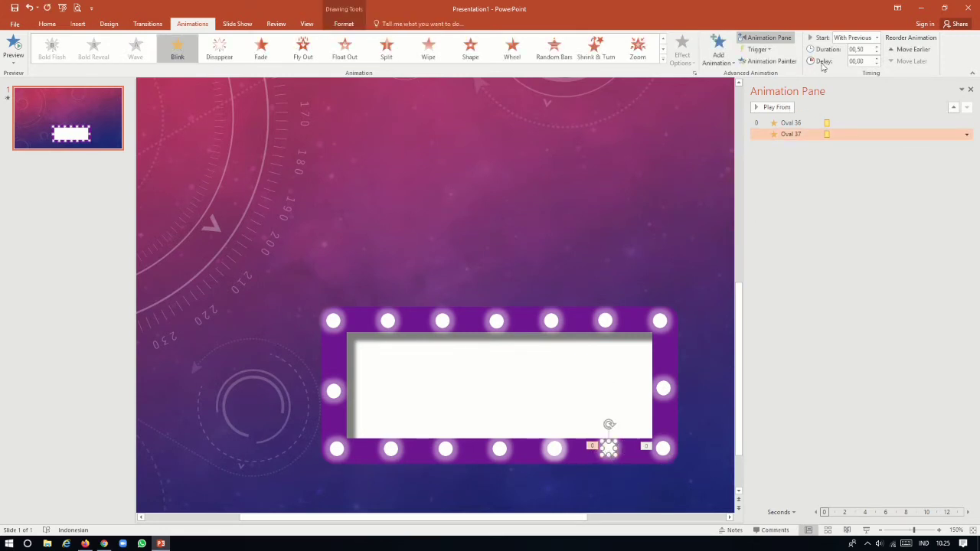
click(553, 451)
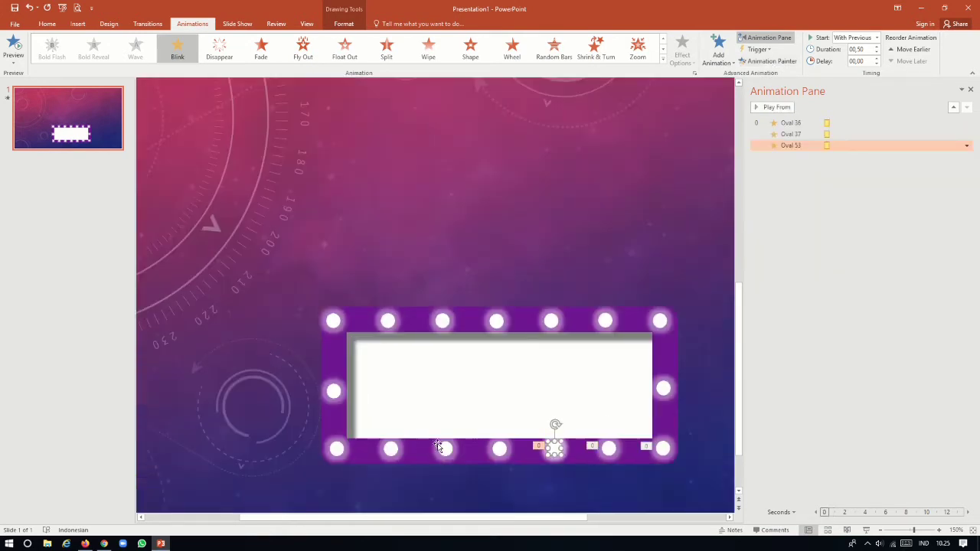
click(499, 451)
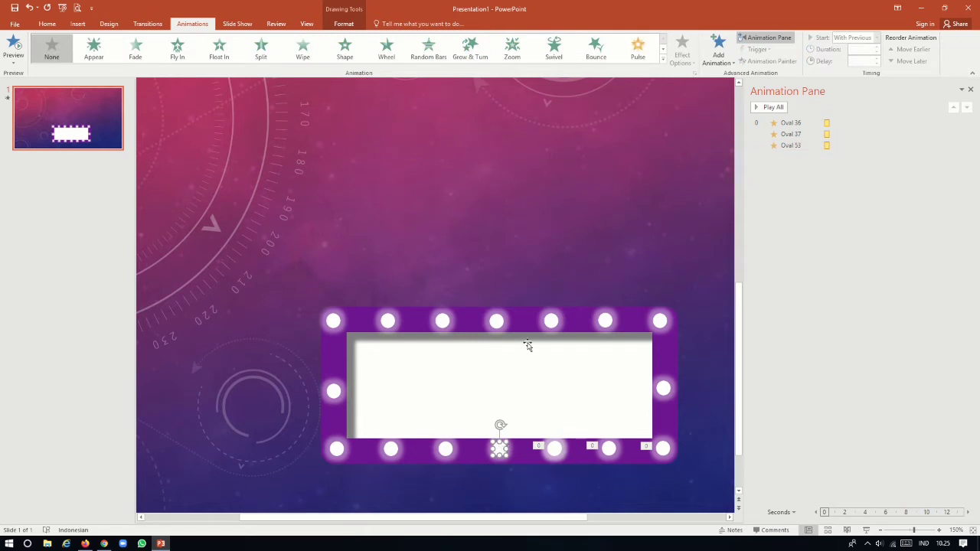
click(525, 272)
double_click(500, 450)
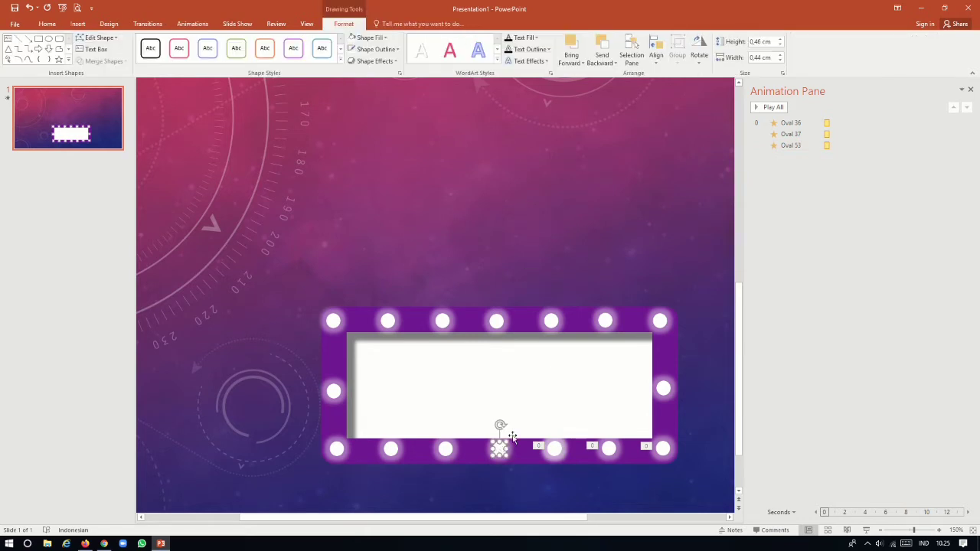
click(705, 276)
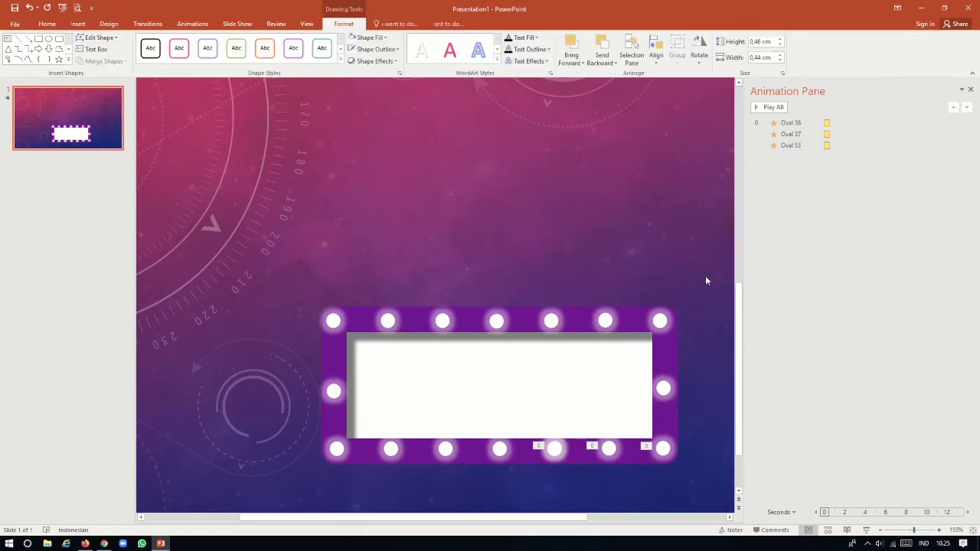
click(554, 450)
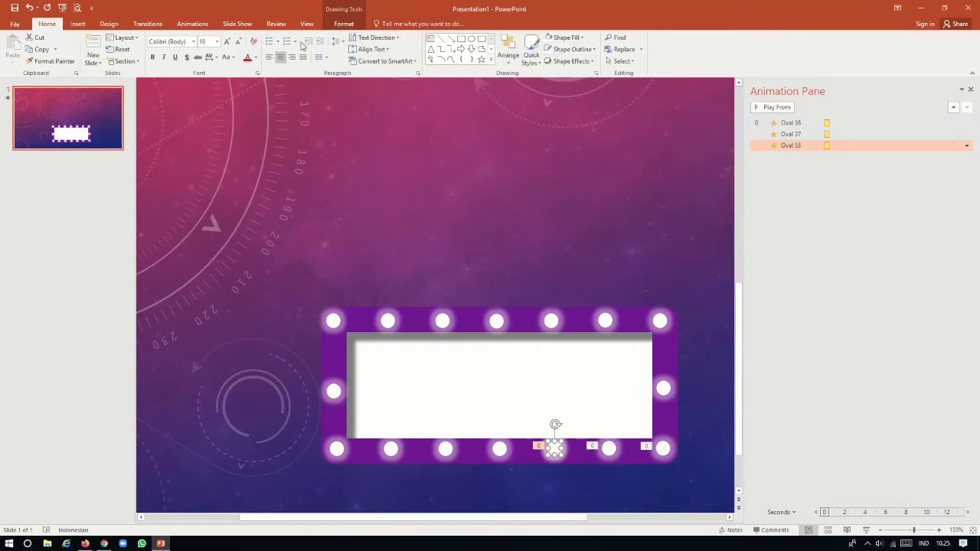
Use Animation Painter to copy the Blink onto the remaining bottom-row bulbs.
click(191, 25)
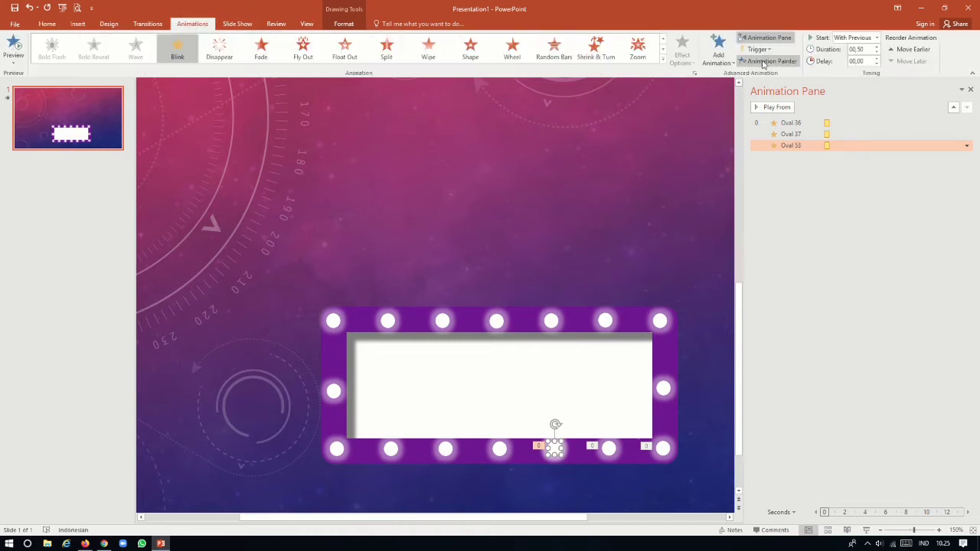
click(764, 62)
click(499, 449)
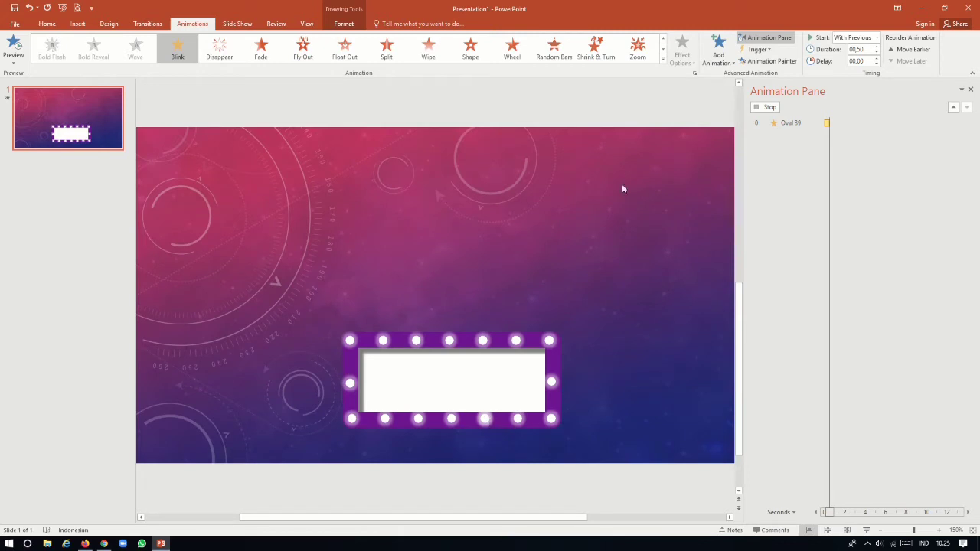
click(764, 61)
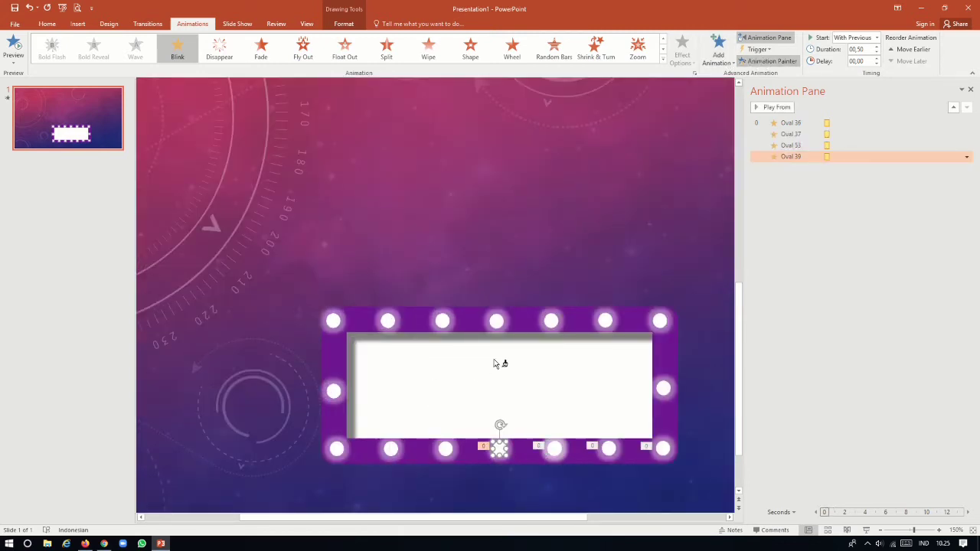
click(446, 452)
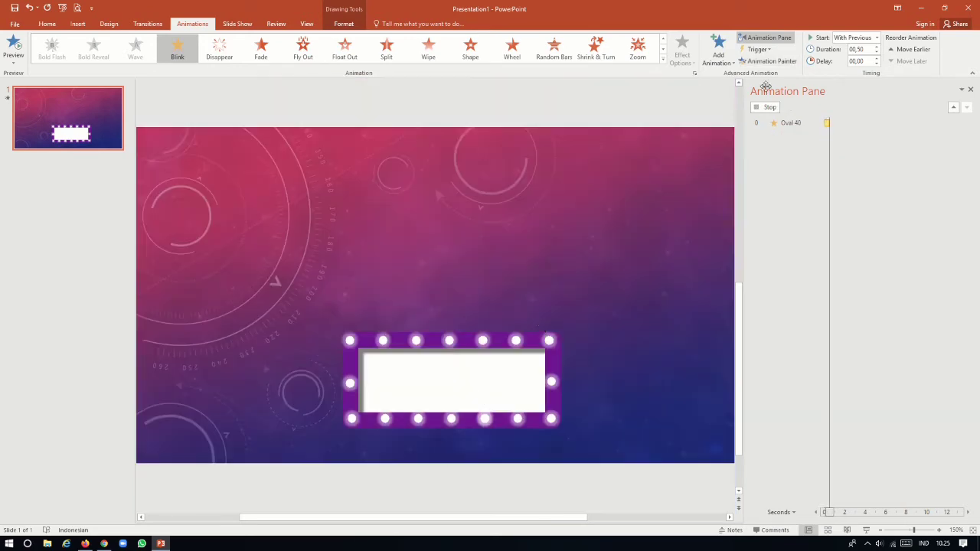
click(765, 61)
click(390, 449)
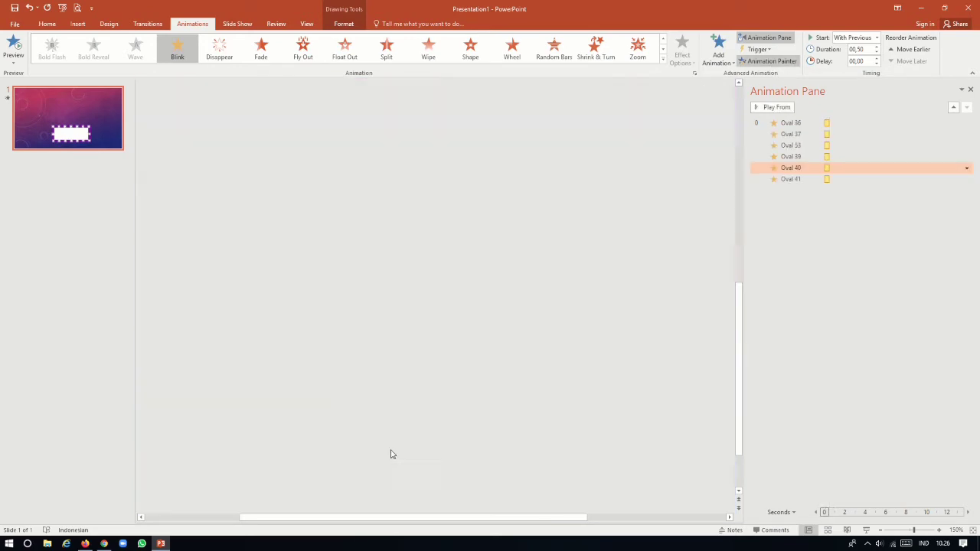
click(766, 61)
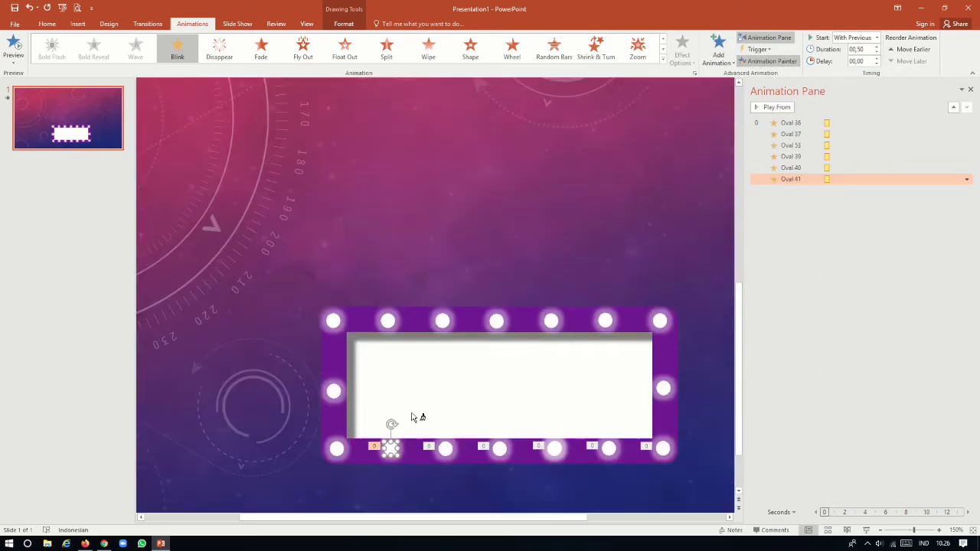
Paint the Blink animation onto the bottom-left, left-middle and top-left corner bulbs.
click(351, 418)
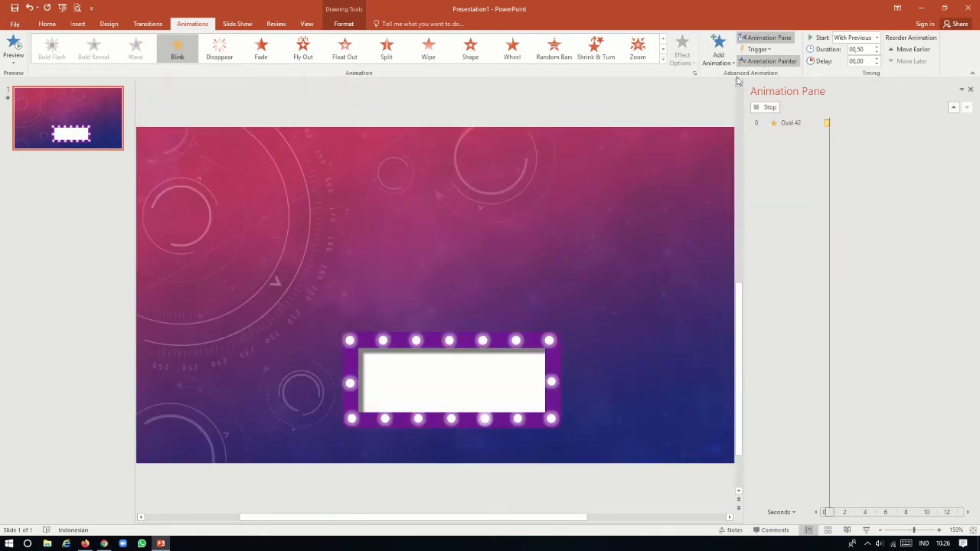
click(346, 404)
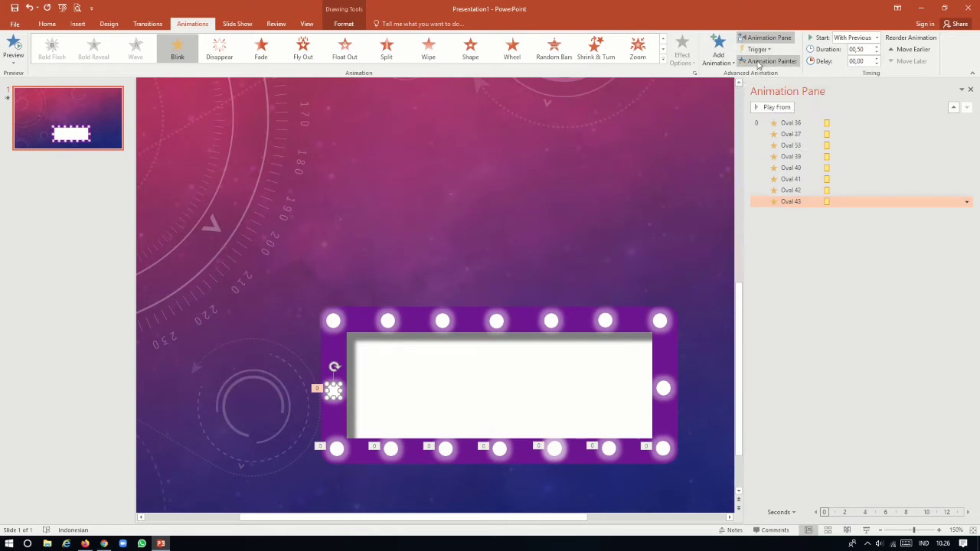
click(767, 61)
click(333, 320)
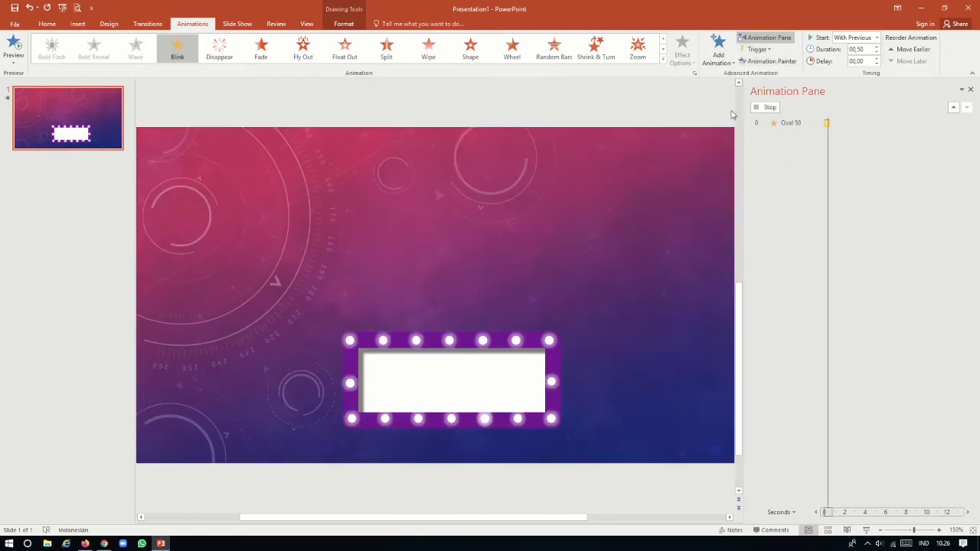
Paint the Blink animation across the top-row bulbs and the right-side middle bulb.
click(768, 62)
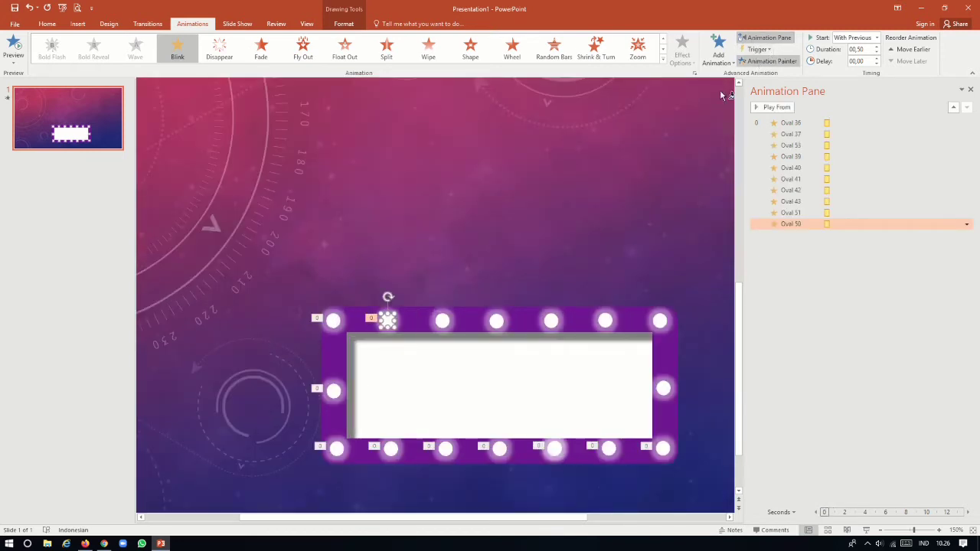
click(416, 340)
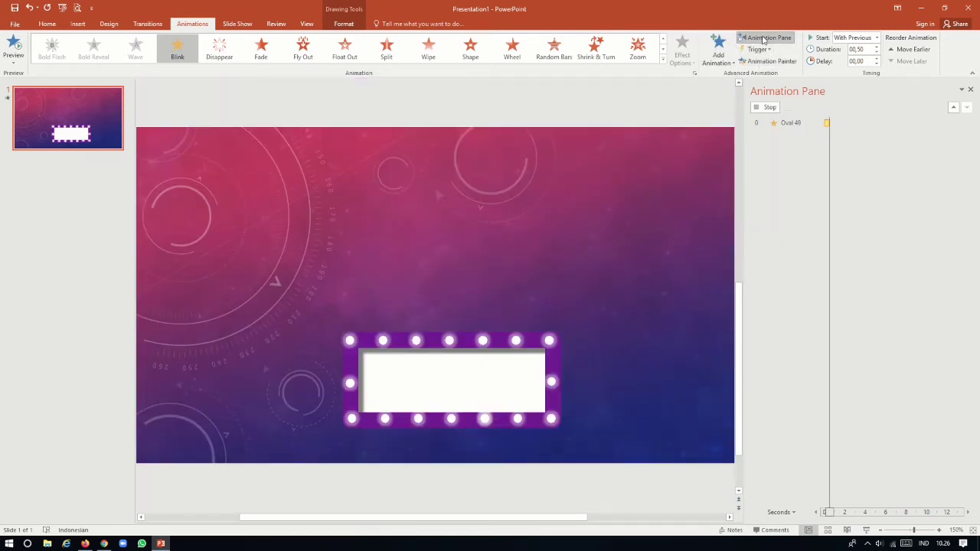
click(496, 320)
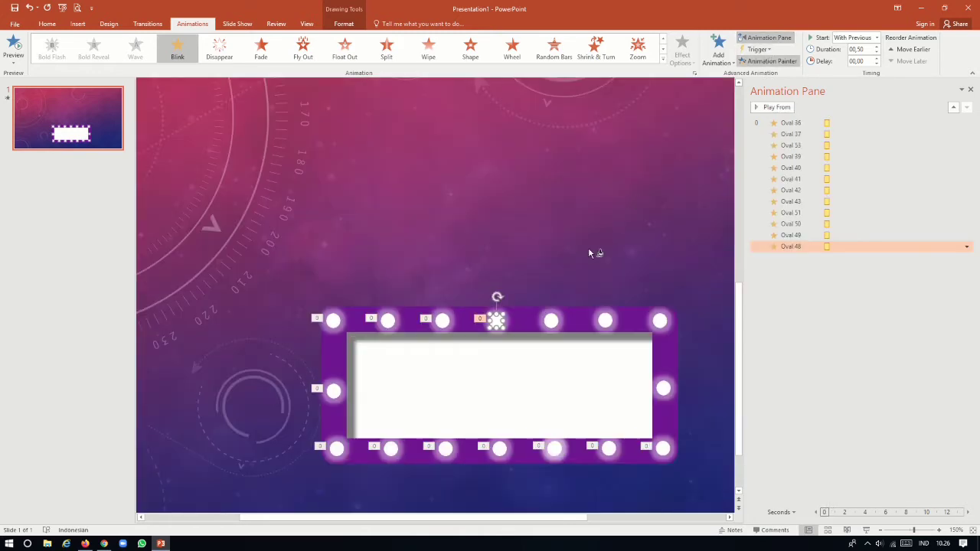
click(549, 318)
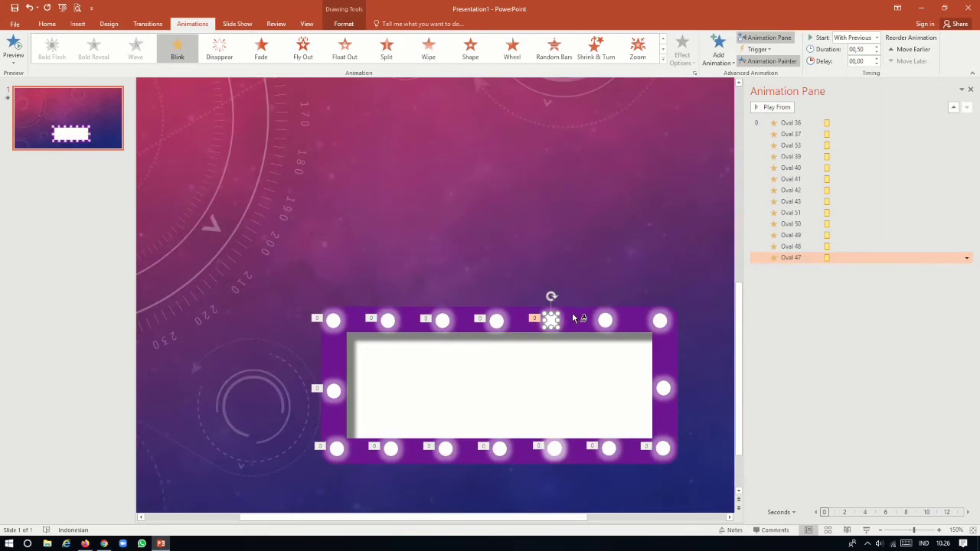
click(604, 320)
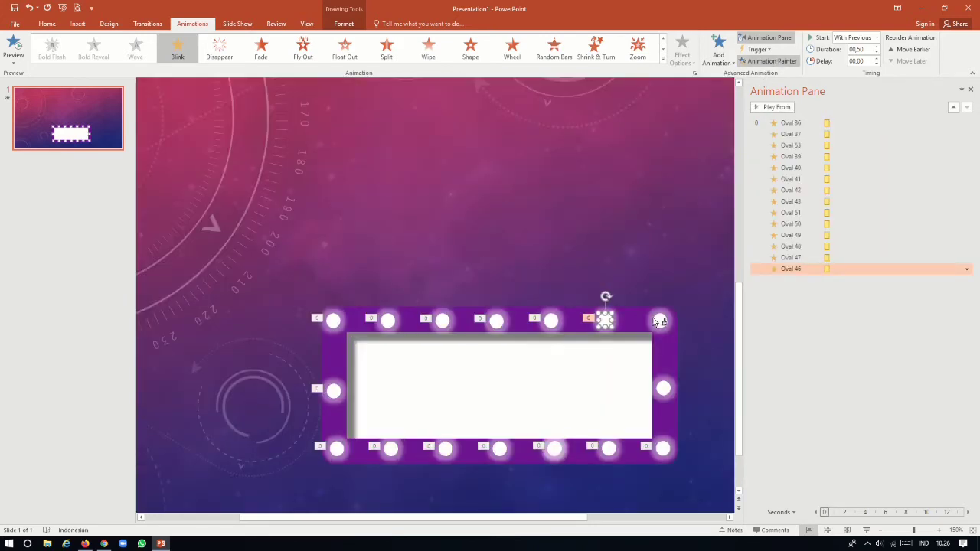
click(656, 322)
click(768, 61)
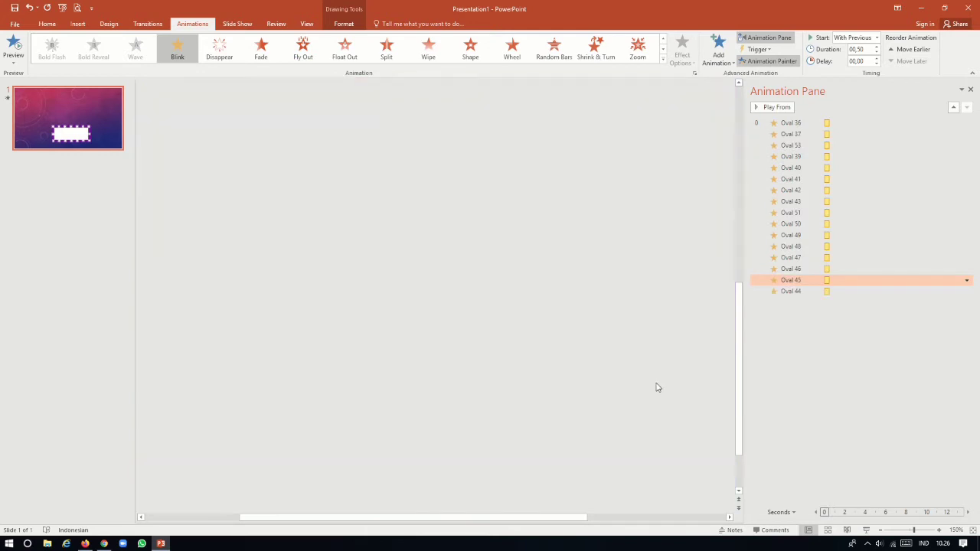
click(656, 387)
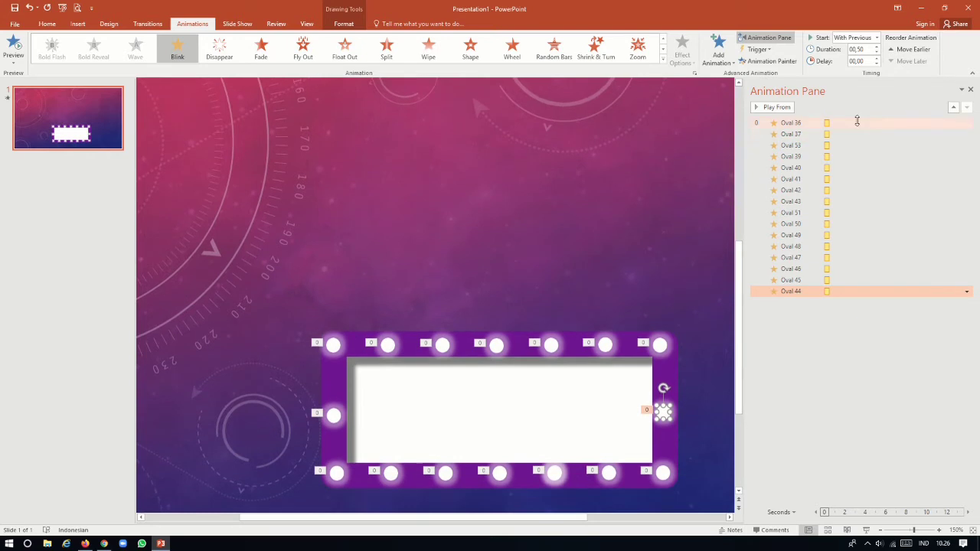
Set all sixteen Blink animations to repeat Until End of Slide, then preview the slide show.
click(855, 123)
key(shift+Down)
key(shift+Down)
key(shift+Down)
key(shift+Down)
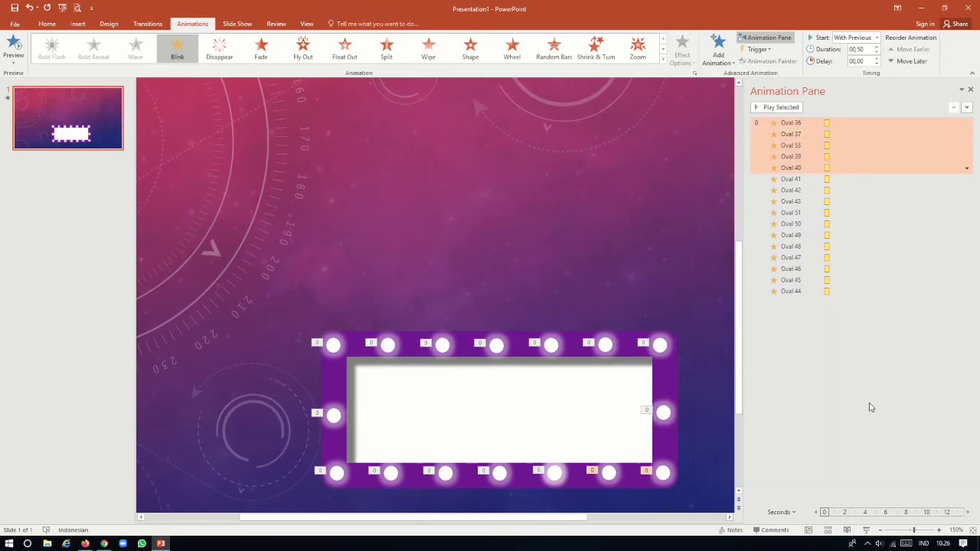
key(shift+Down)
key(shift+Down)
key(shift+Down)
key(shift+Down)
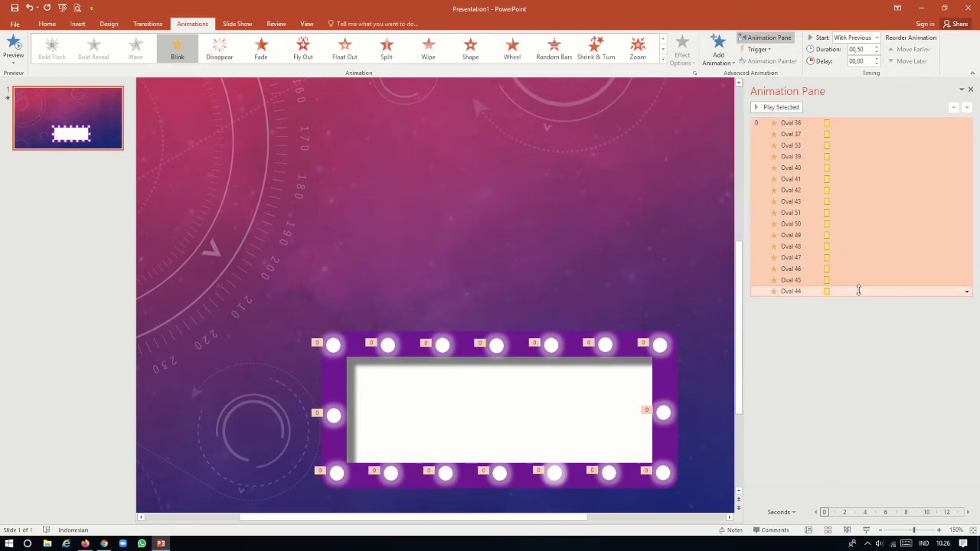
click(966, 294)
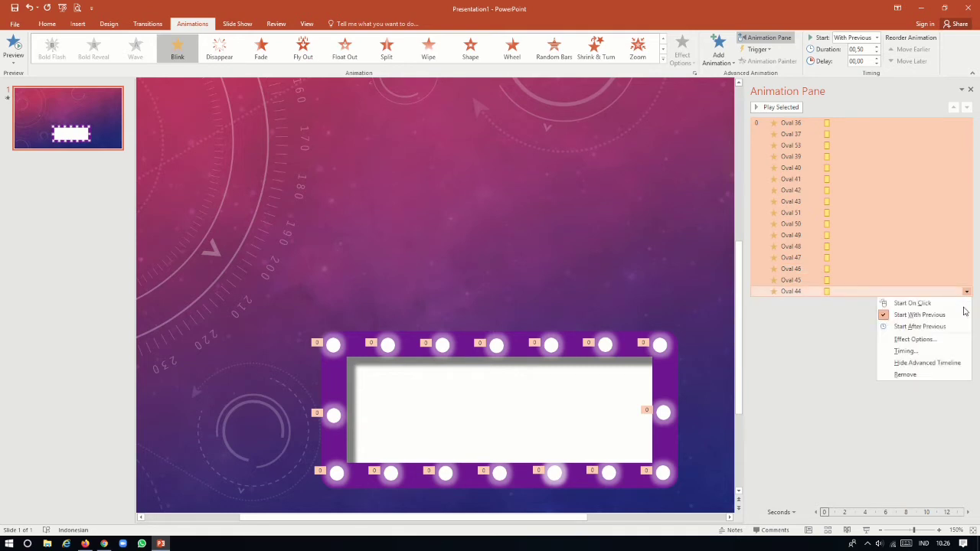
click(921, 350)
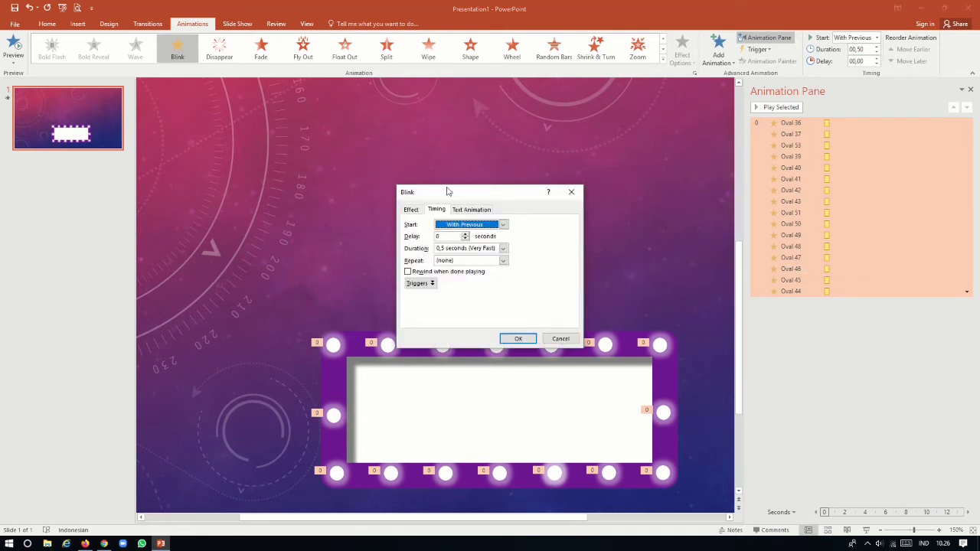
drag(471, 197, 441, 135)
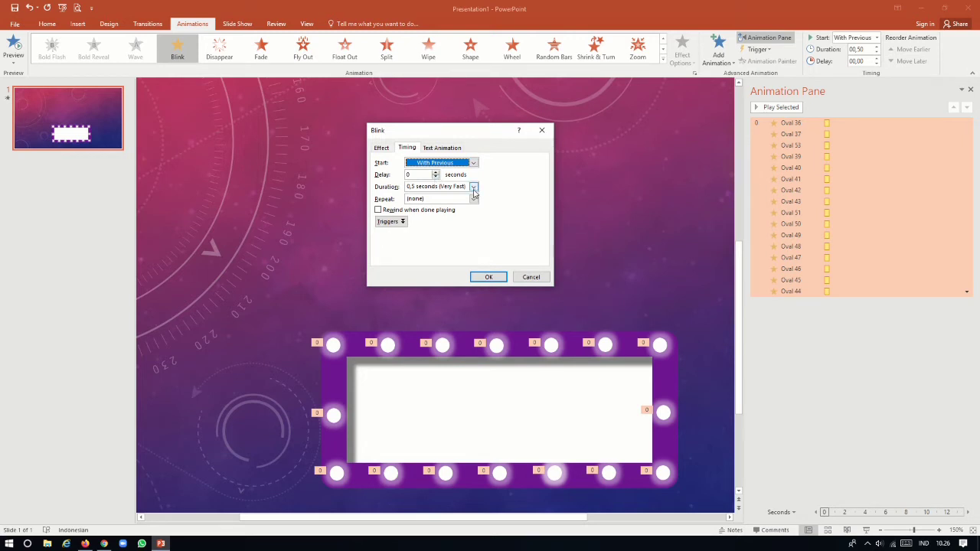
click(475, 199)
click(451, 258)
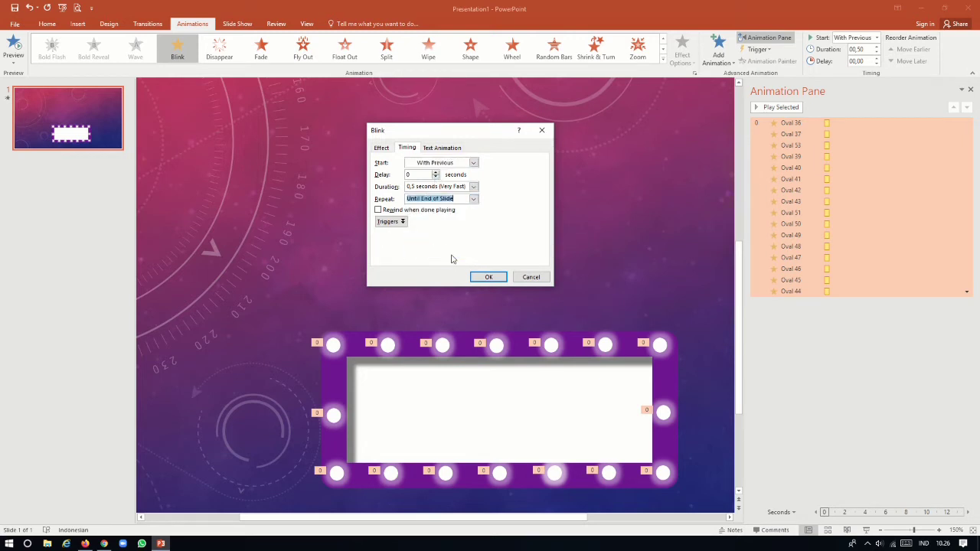
click(488, 276)
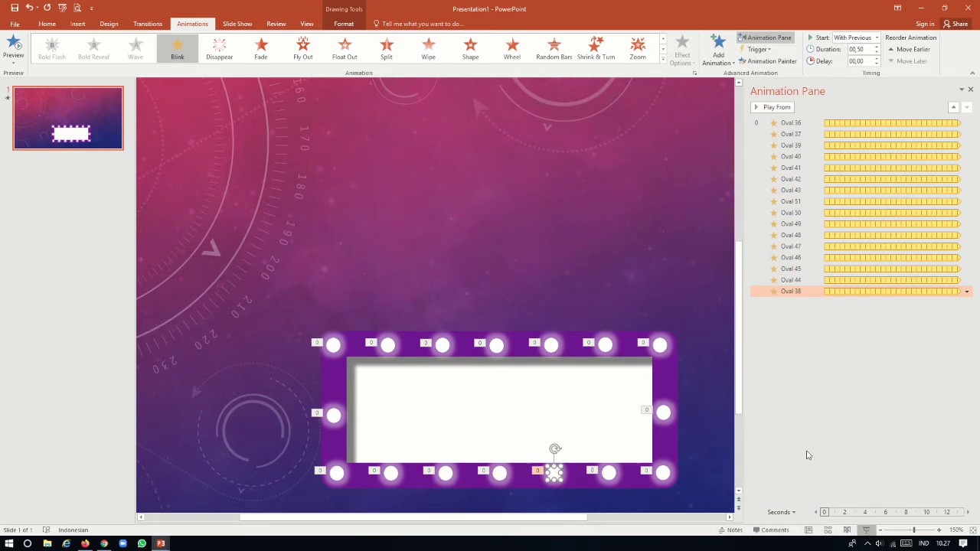
key(F5)
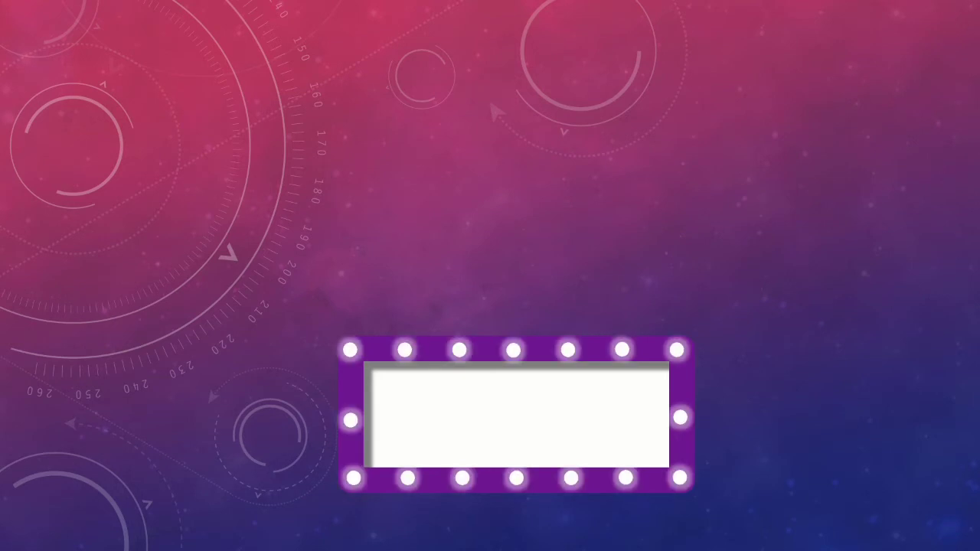
key(Escape)
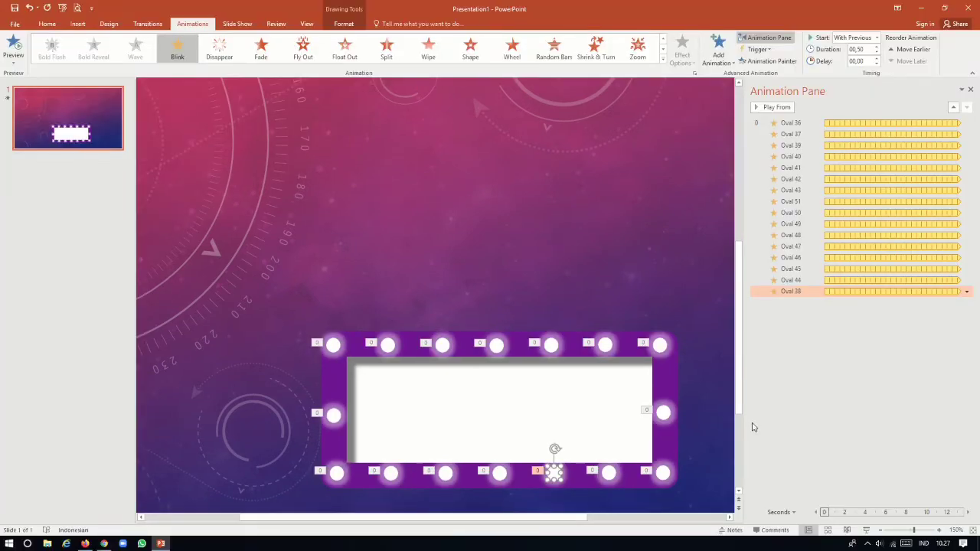
Give the Blink animations of Oval 37 through Oval 41 small increasing start delays.
click(820, 138)
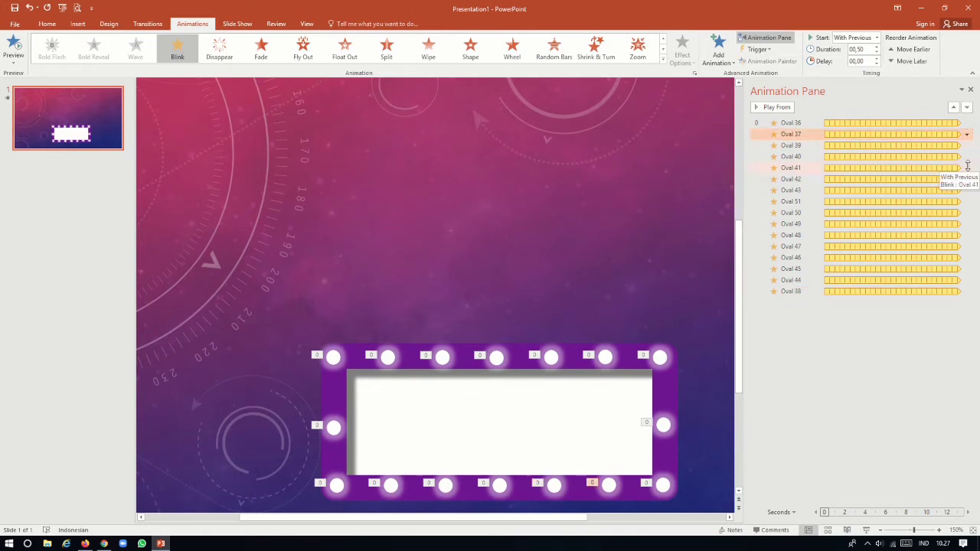
click(968, 135)
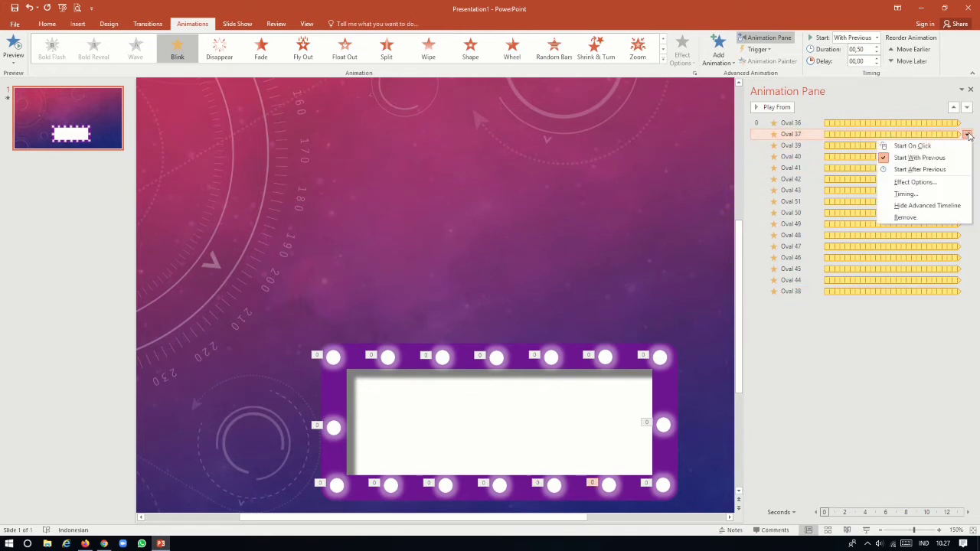
click(876, 59)
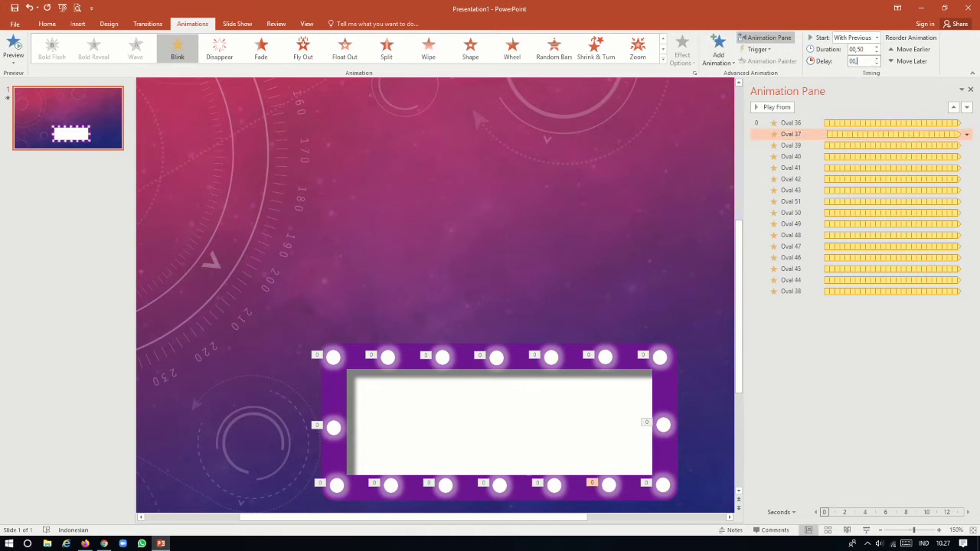
text(1)
click(813, 145)
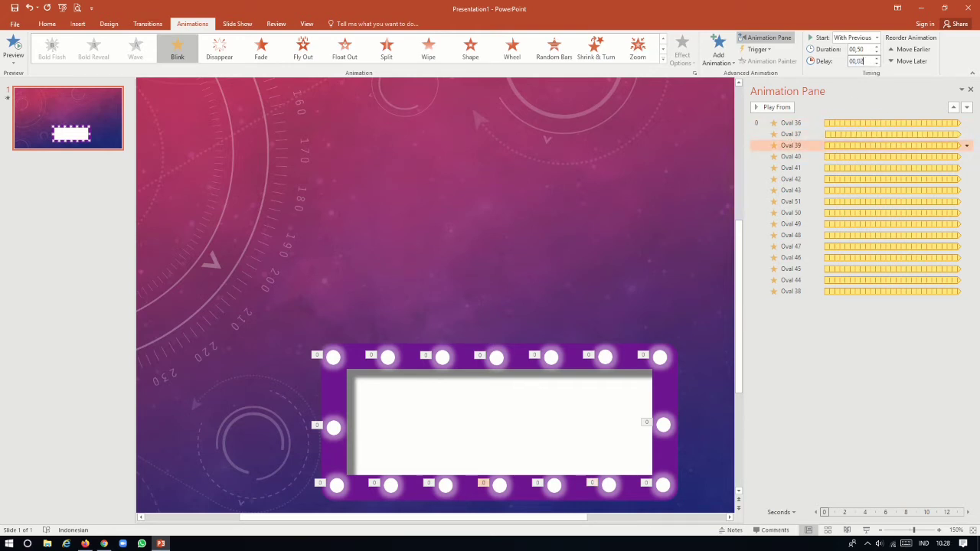
click(865, 157)
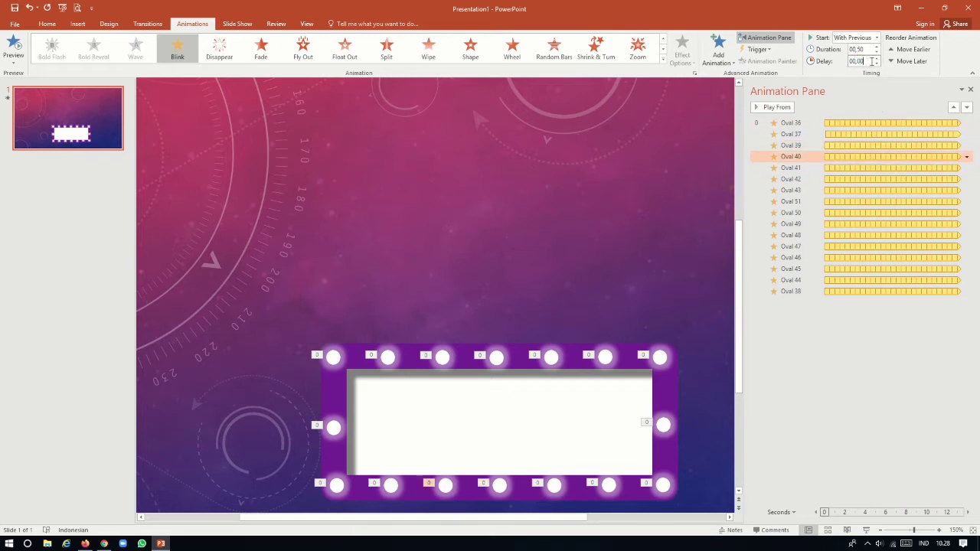
click(865, 167)
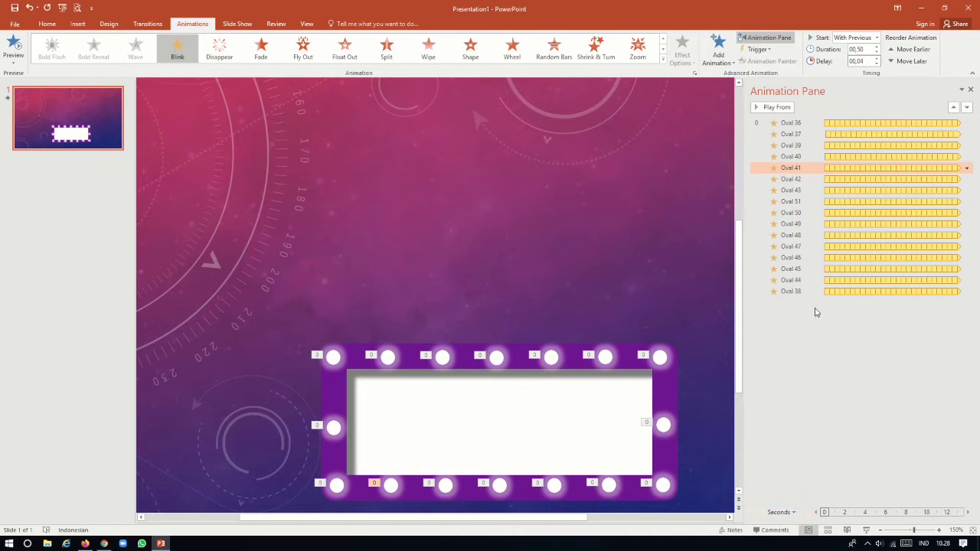
Delay Oval 42's blink slightly and set Oval 43's delay to 00,06, then preview the slide show.
click(822, 180)
click(870, 65)
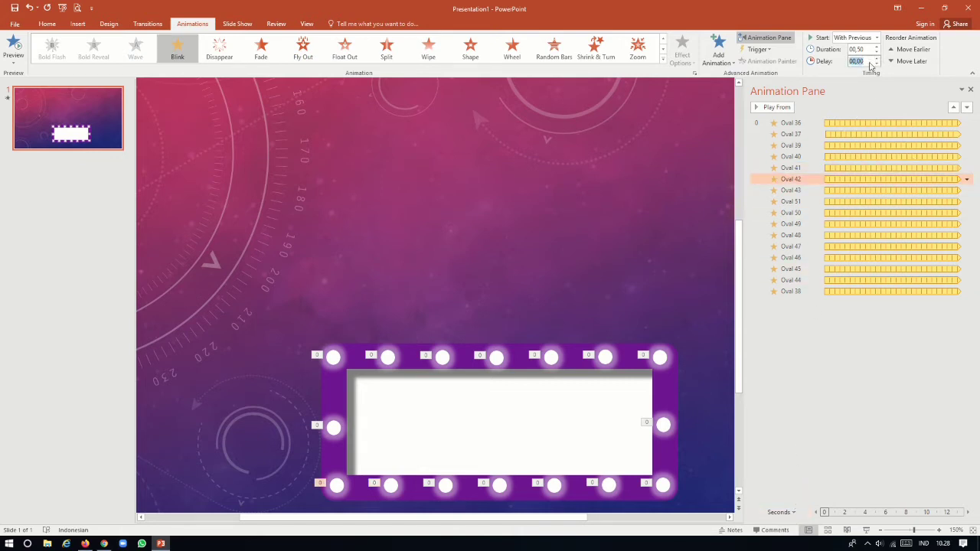
click(871, 62)
click(875, 190)
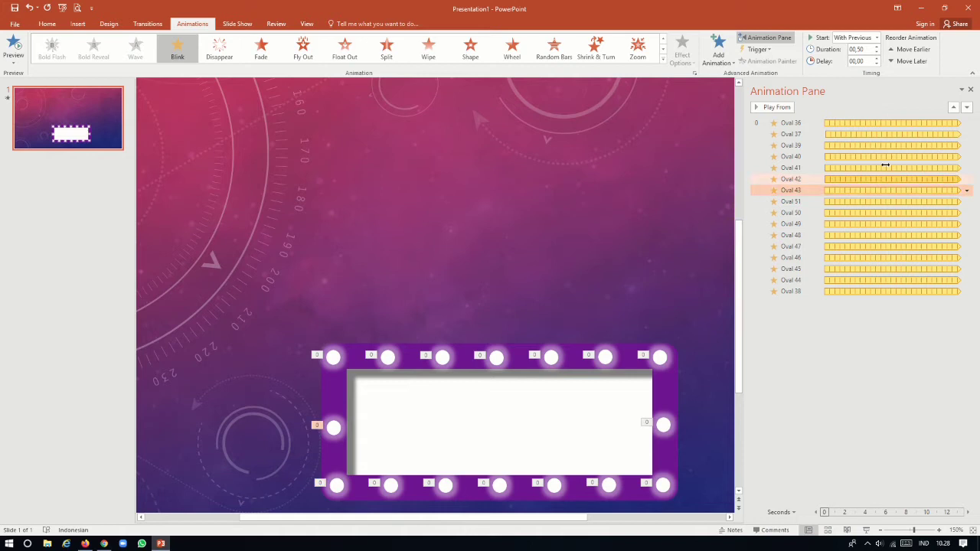
click(870, 62)
click(871, 62)
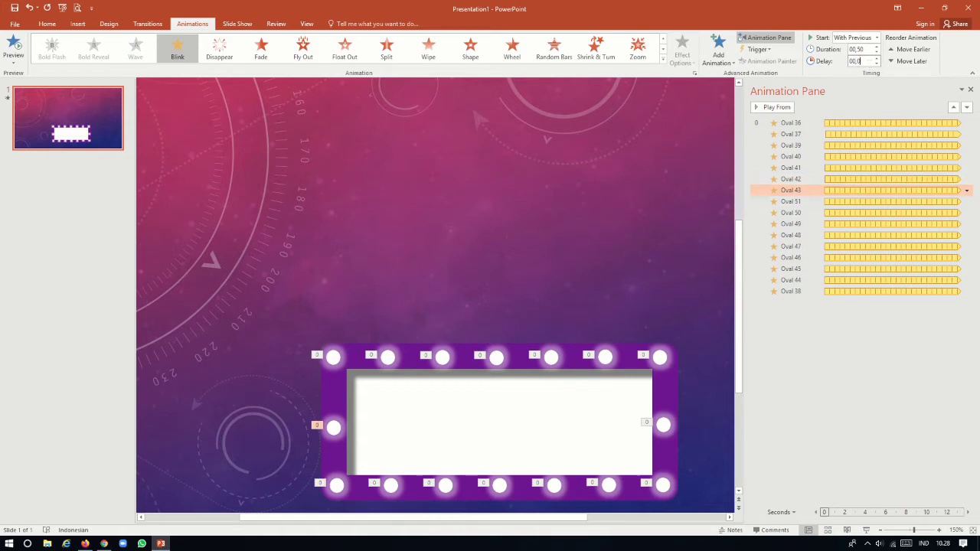
click(866, 529)
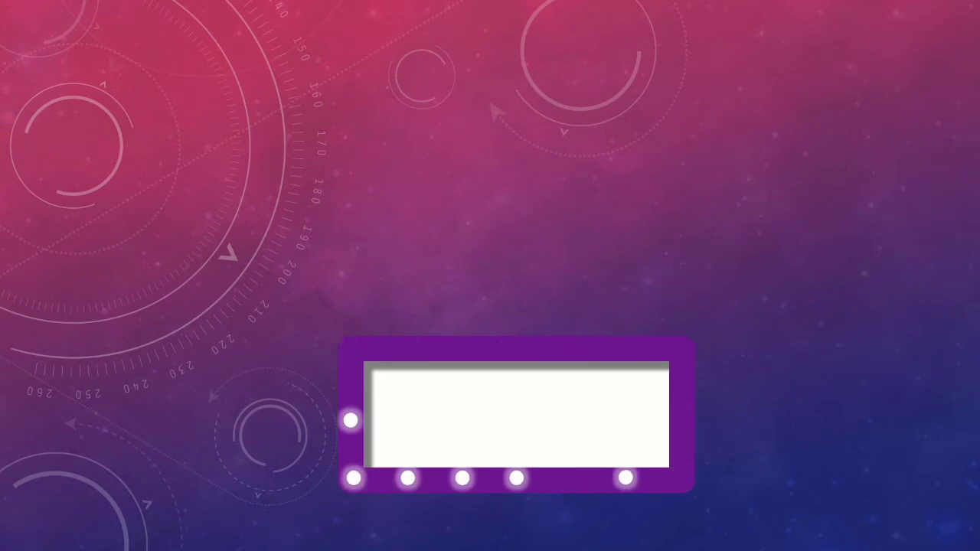
key(Escape)
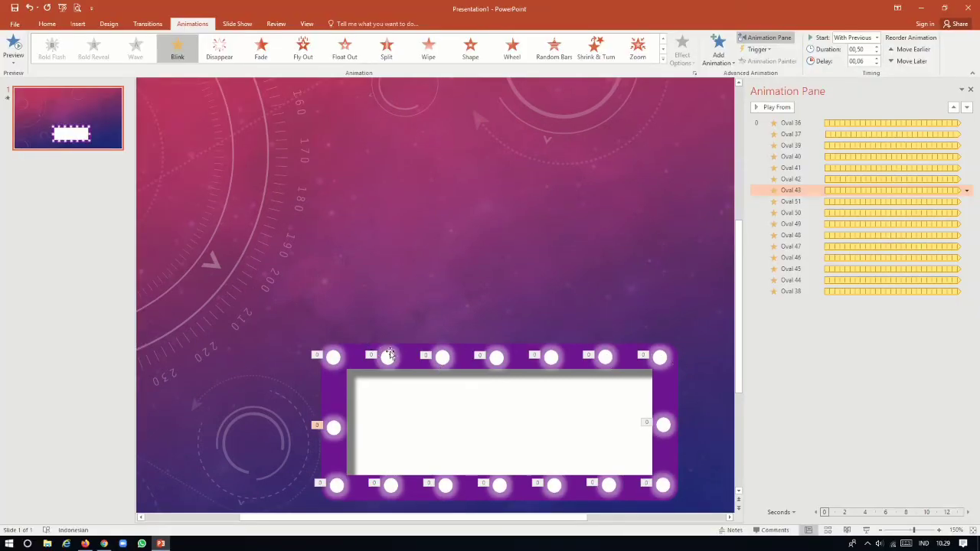
scroll(505, 363, down, 2)
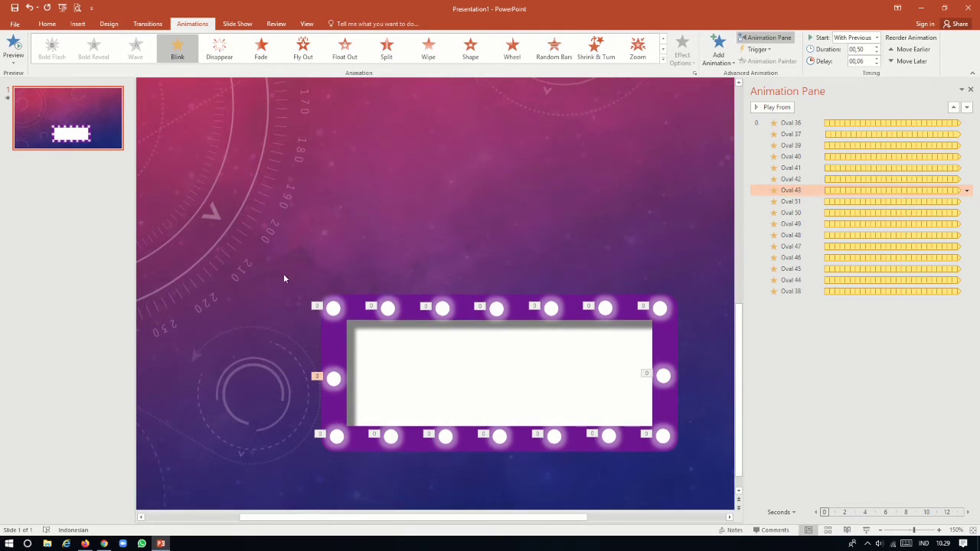
Duplicate the purple frame and all its bulbs above the original, then select the upper frame.
drag(283, 278, 666, 490)
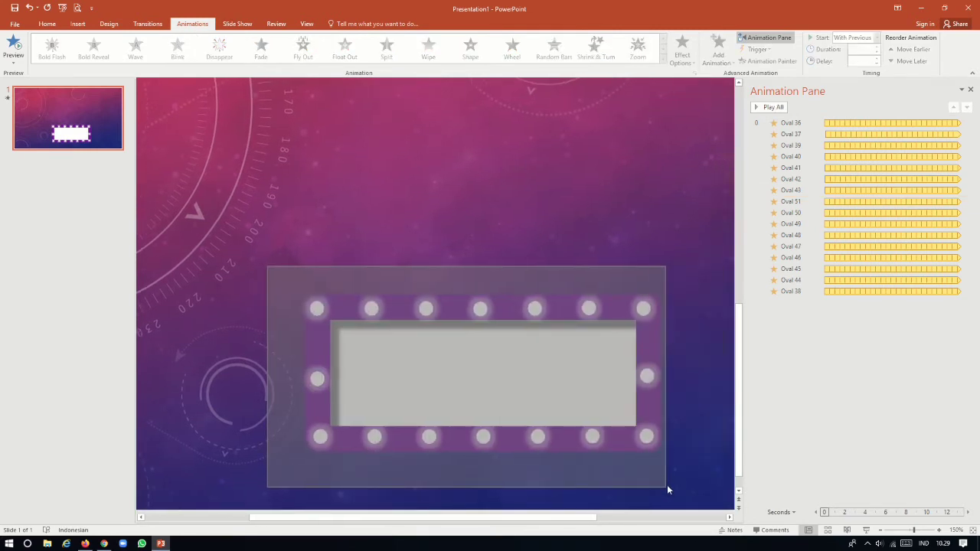
drag(667, 488, 682, 486)
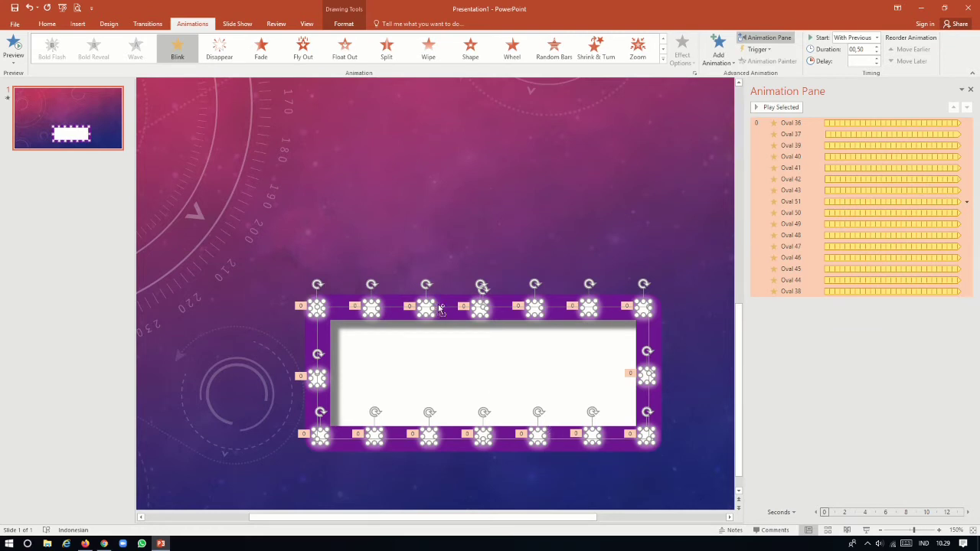
mouse_move(448, 309)
mouse_down()
mouse_move(459, 140)
mouse_move(408, 139)
mouse_up()
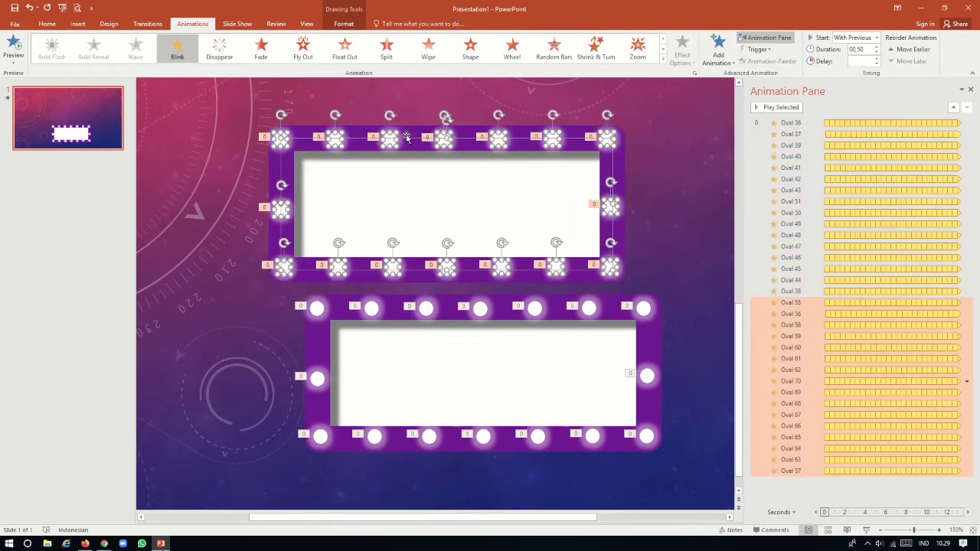
click(685, 259)
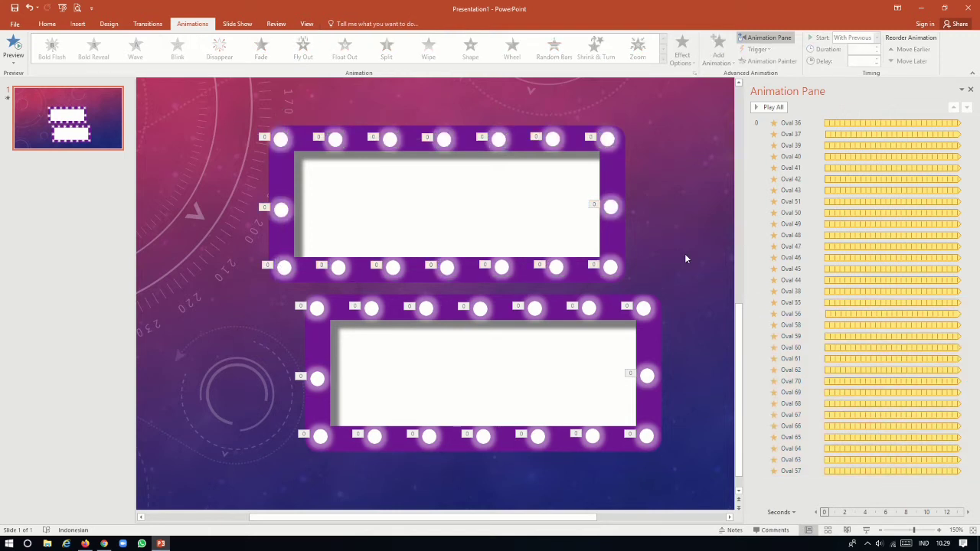
click(619, 180)
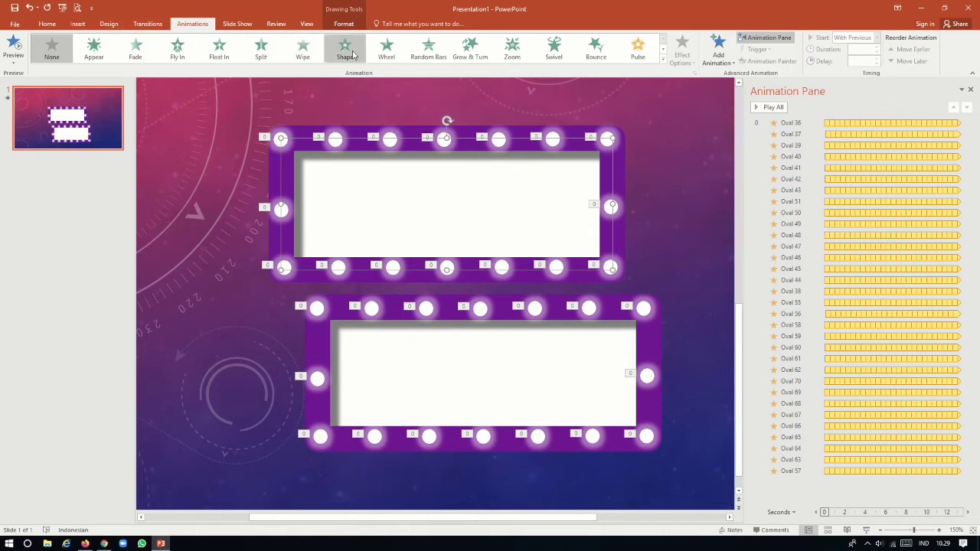
Close the Animation Pane, give the upper frame a dark teal outline, and preview the slide show.
click(343, 24)
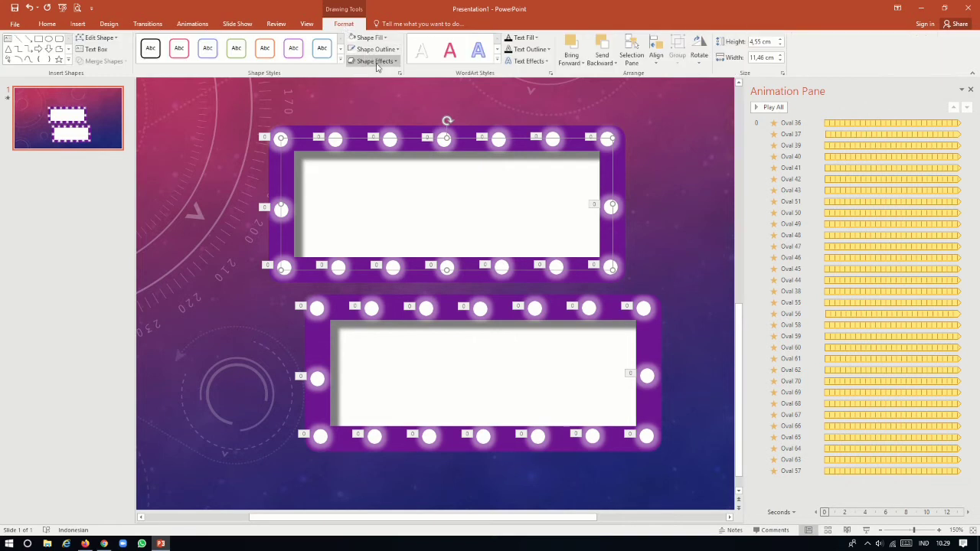
click(970, 90)
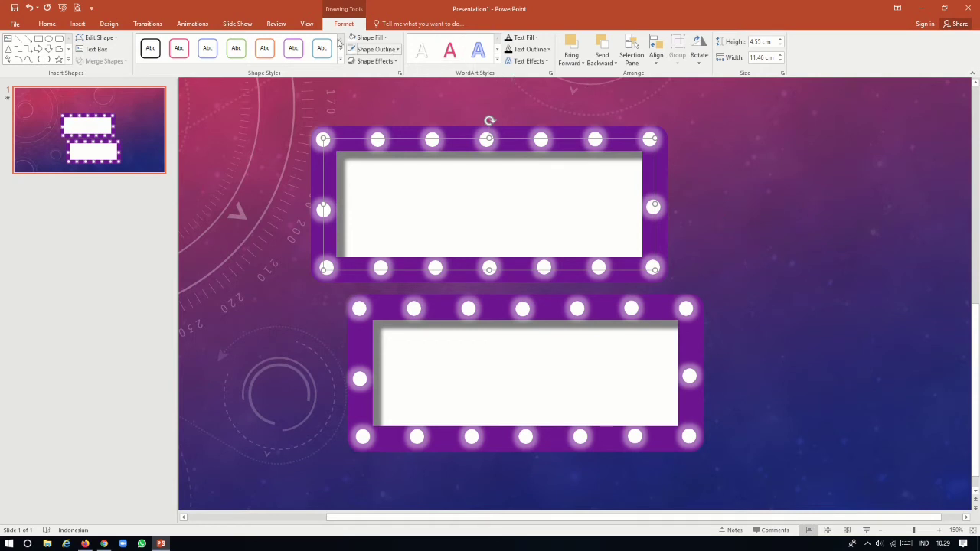
right_click(576, 176)
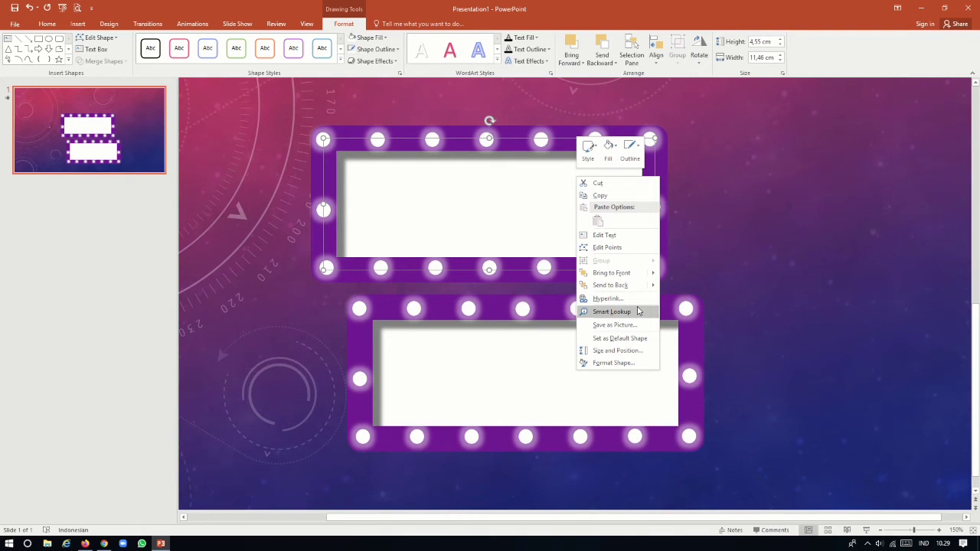
click(617, 363)
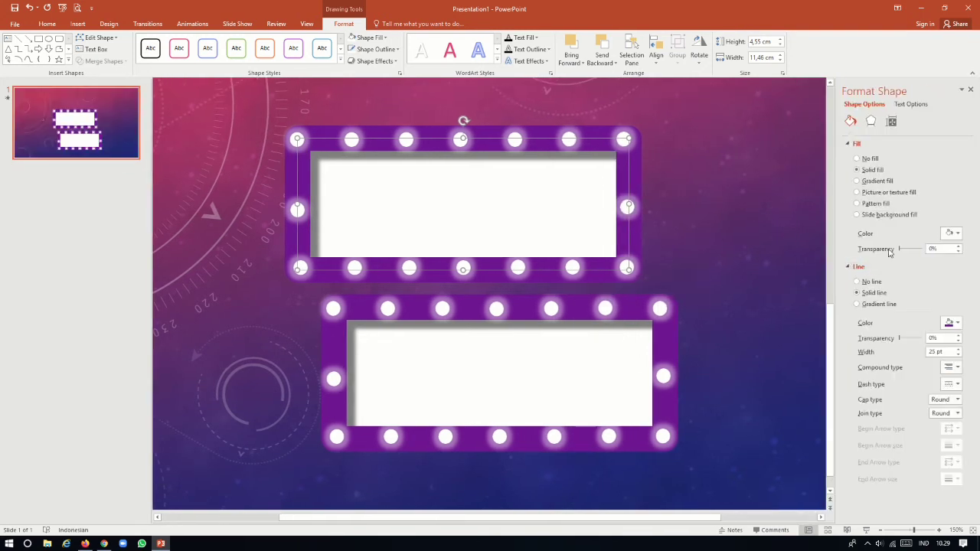
click(957, 325)
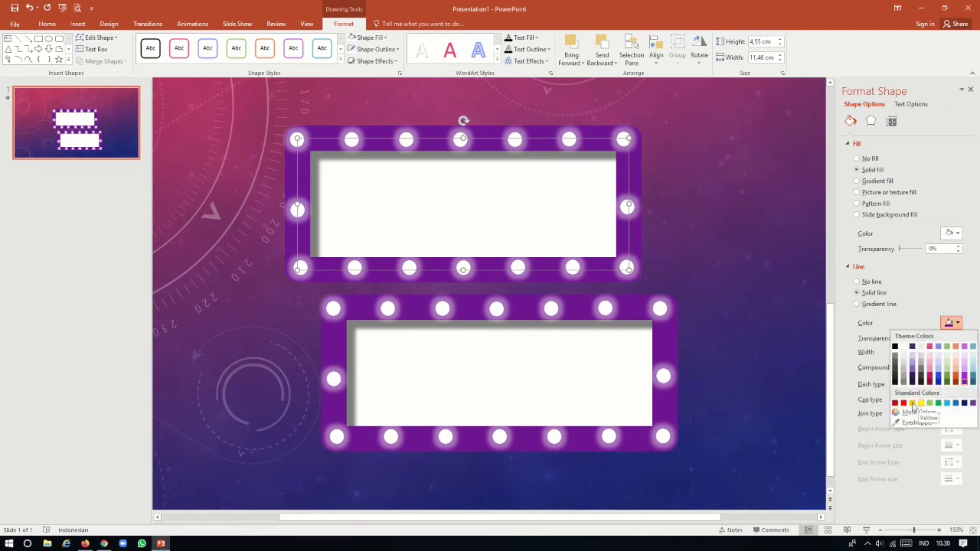
click(972, 381)
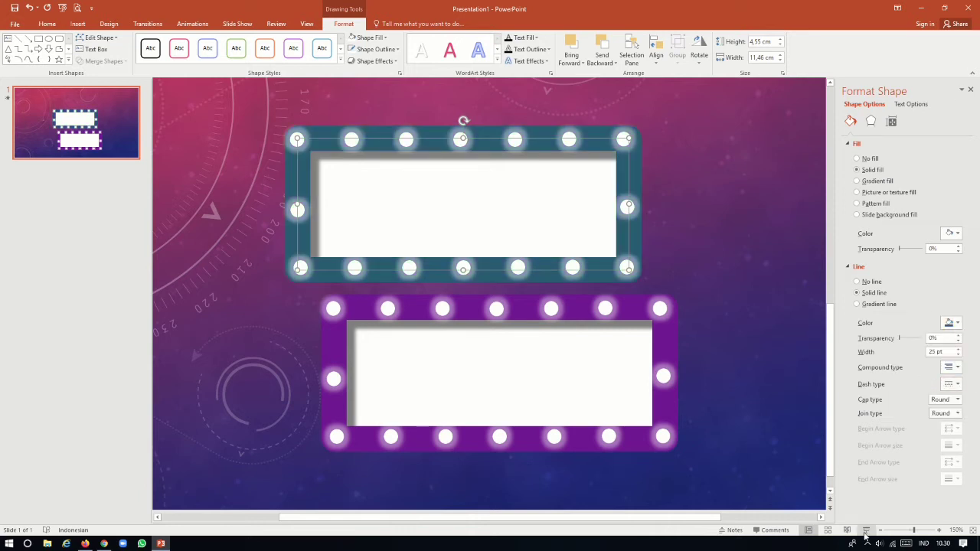
click(866, 531)
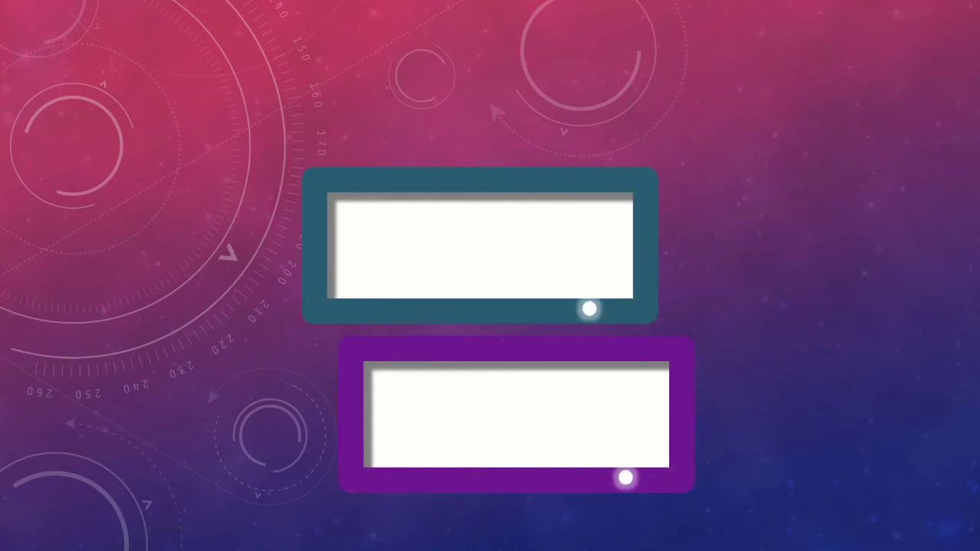
key(Escape)
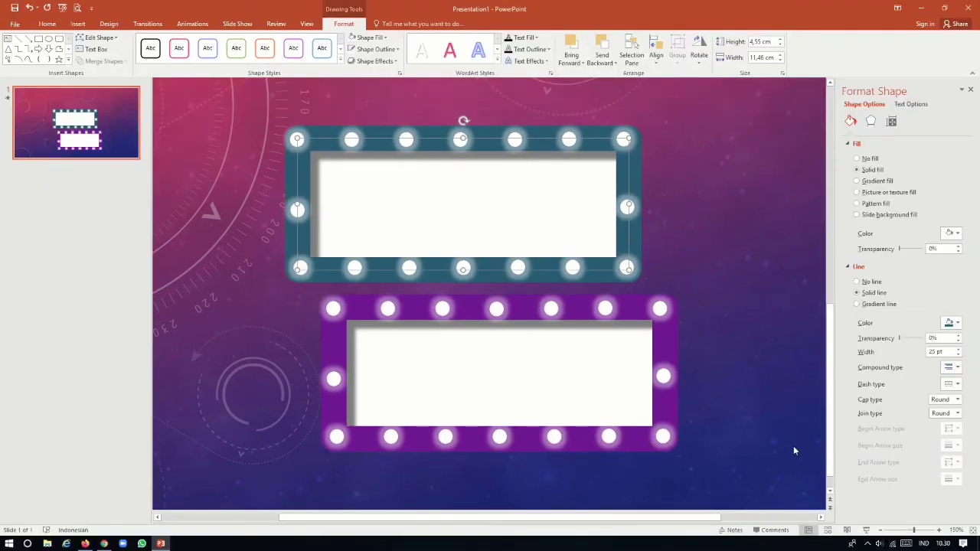
Zoom out to 130% and drag a copy of the teal frame with its bulbs to the slide's top.
click(880, 531)
click(880, 530)
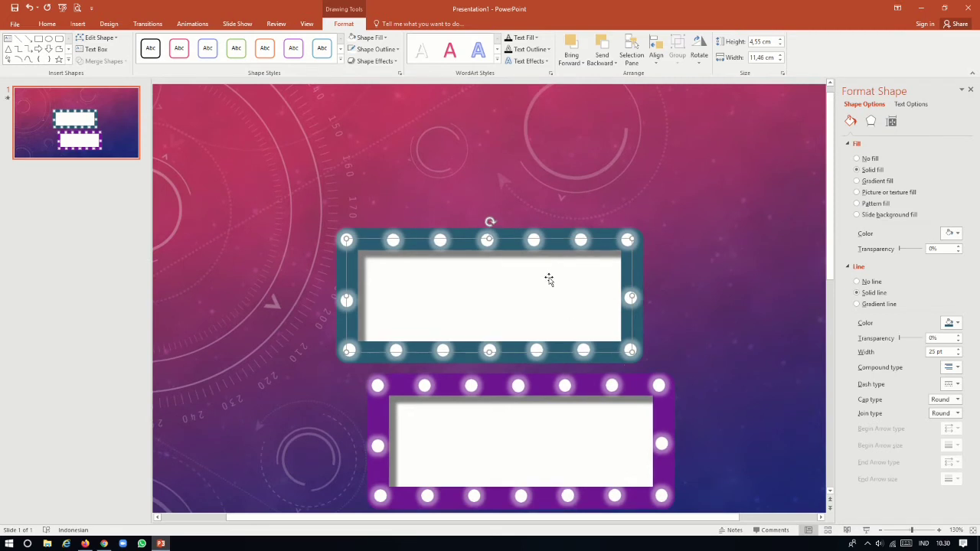
click(214, 195)
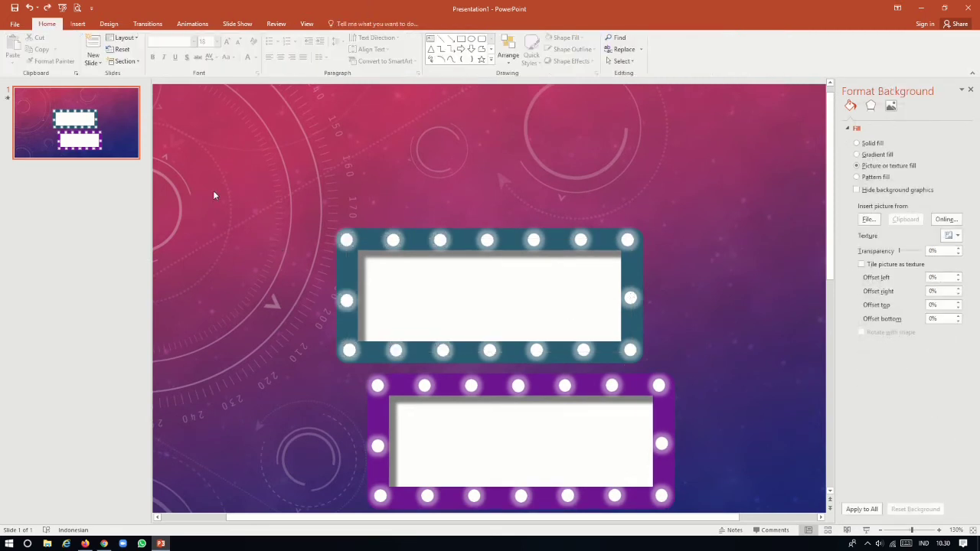
drag(313, 201, 684, 372)
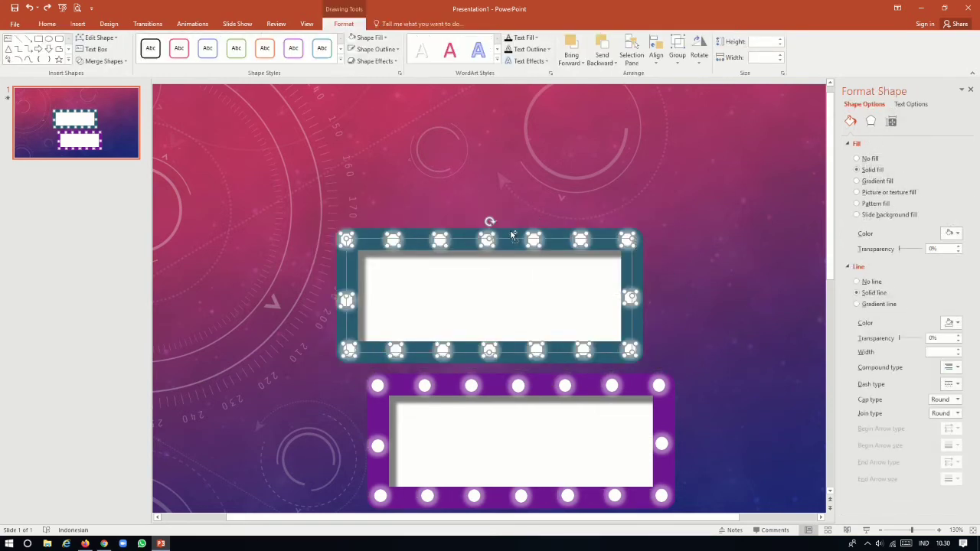
mouse_move(512, 235)
mouse_down()
mouse_move(582, 93)
mouse_move(596, 97)
mouse_up()
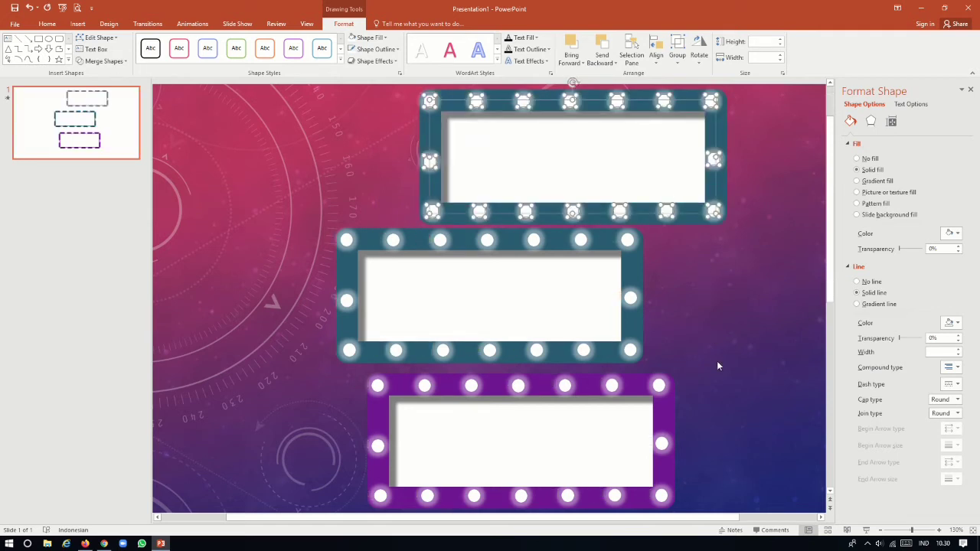
scroll(716, 361, up, 1)
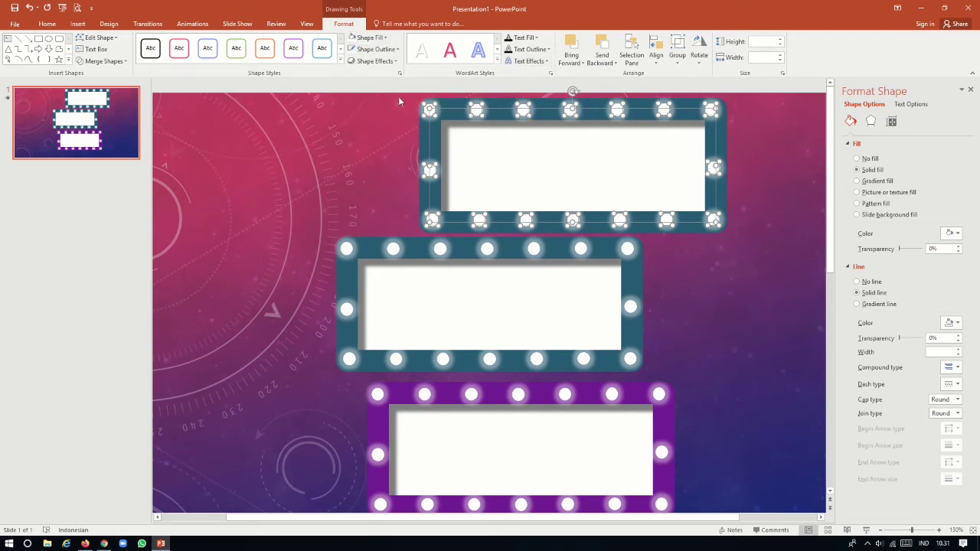
click(97, 37)
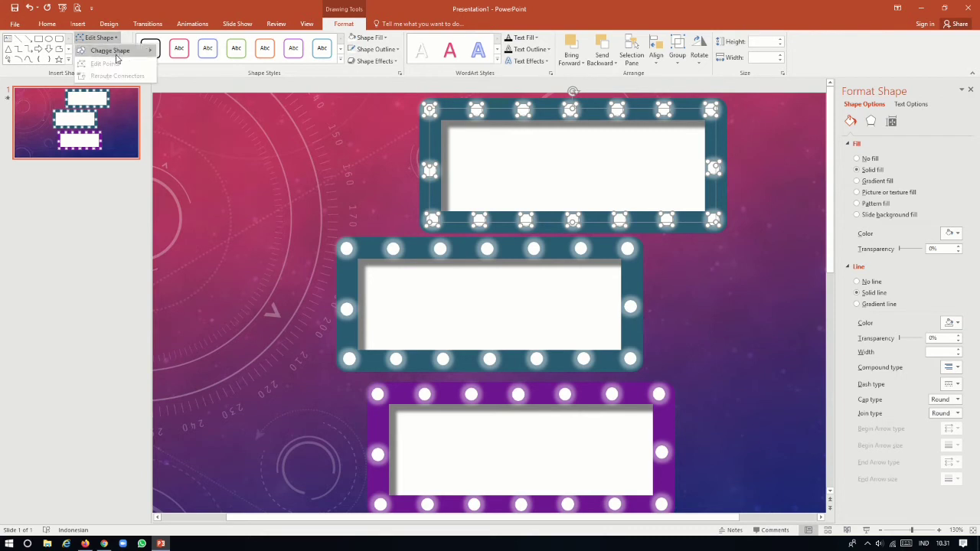
mouse_move(110, 51)
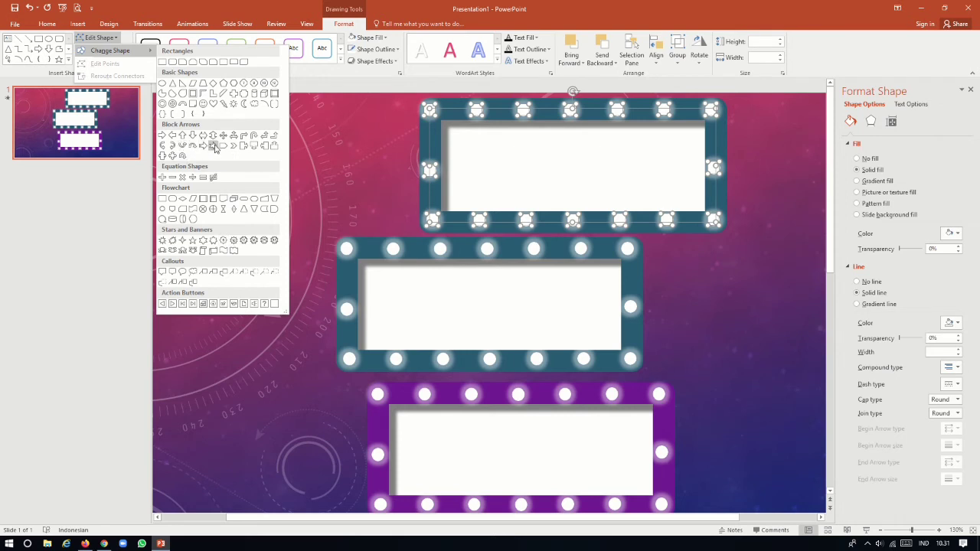
Turn the top frame into a Notched Right Arrow and delete the bulbs that surrounded it.
click(213, 145)
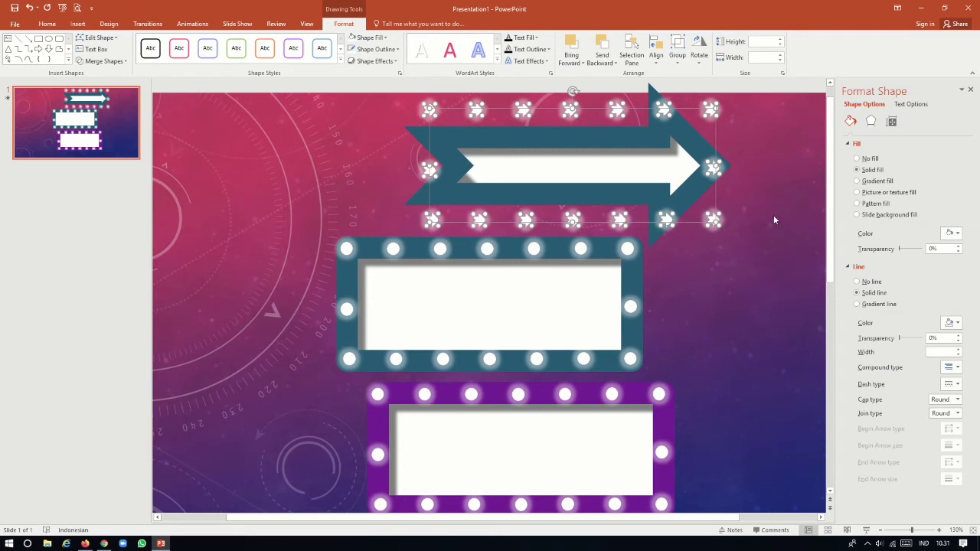
key(Delete)
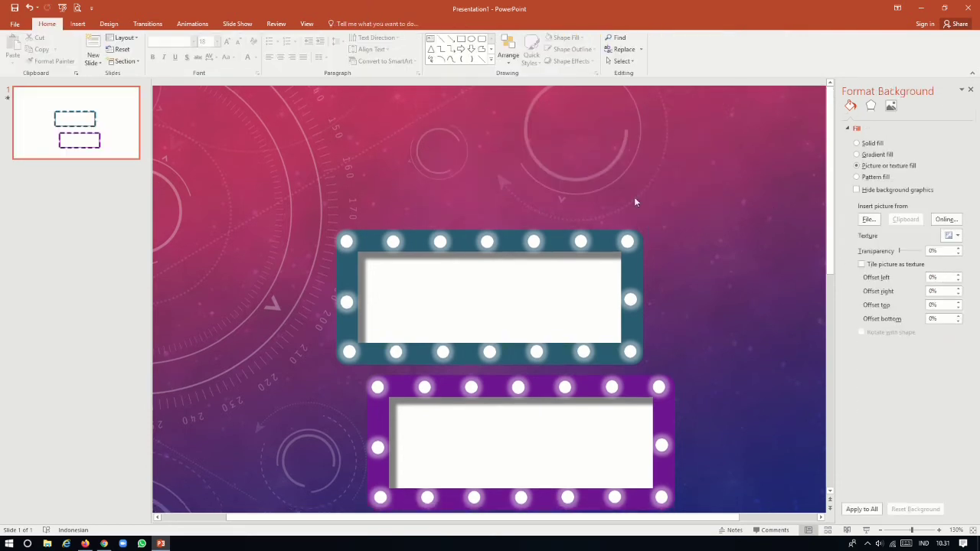
click(30, 10)
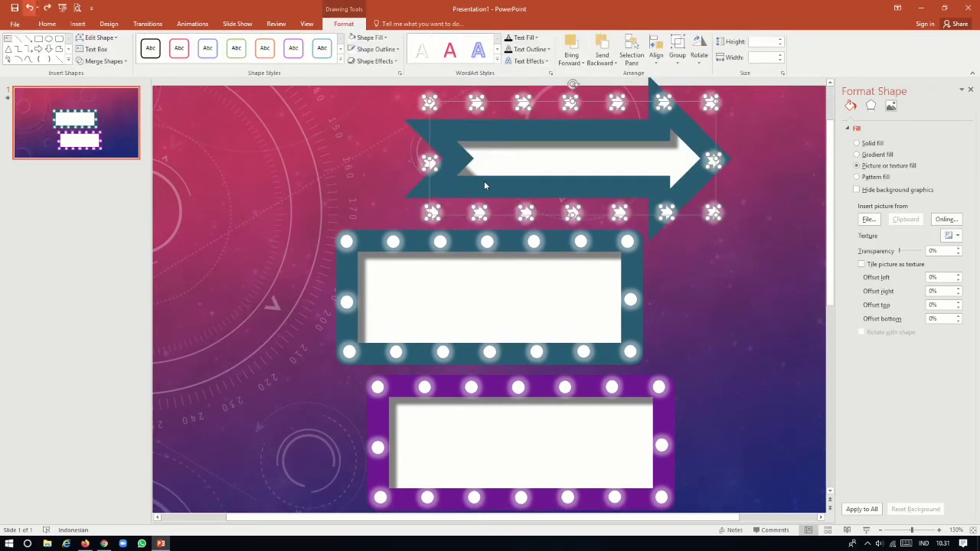
click(731, 242)
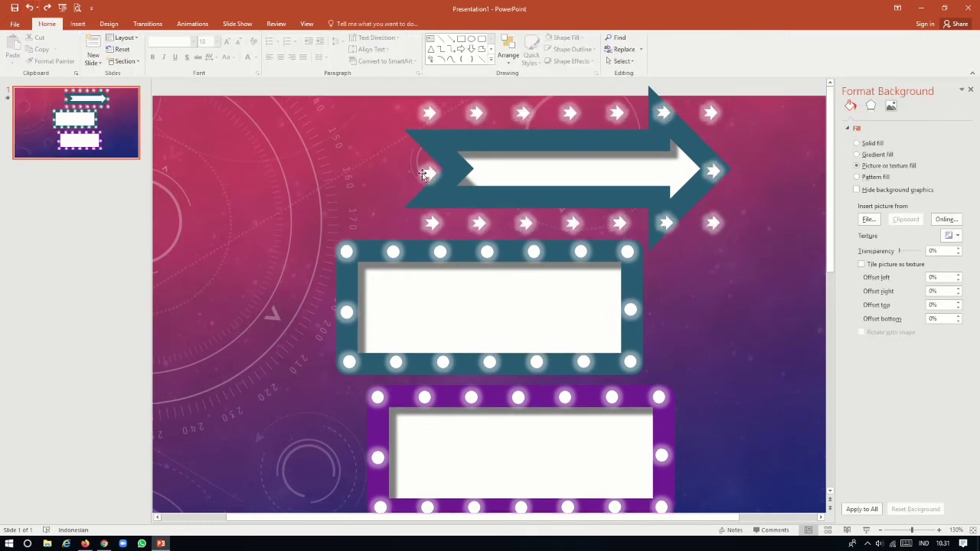
click(429, 170)
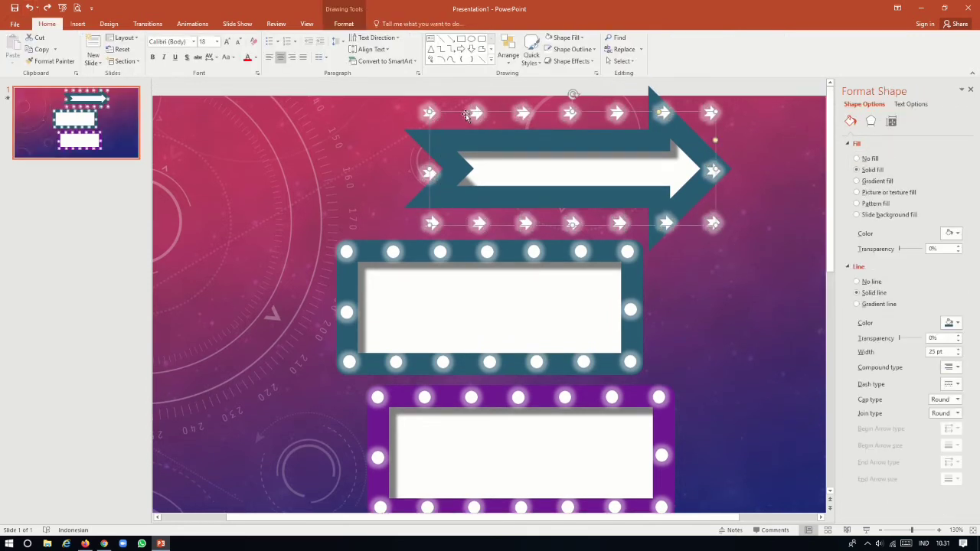
click(770, 151)
click(434, 222)
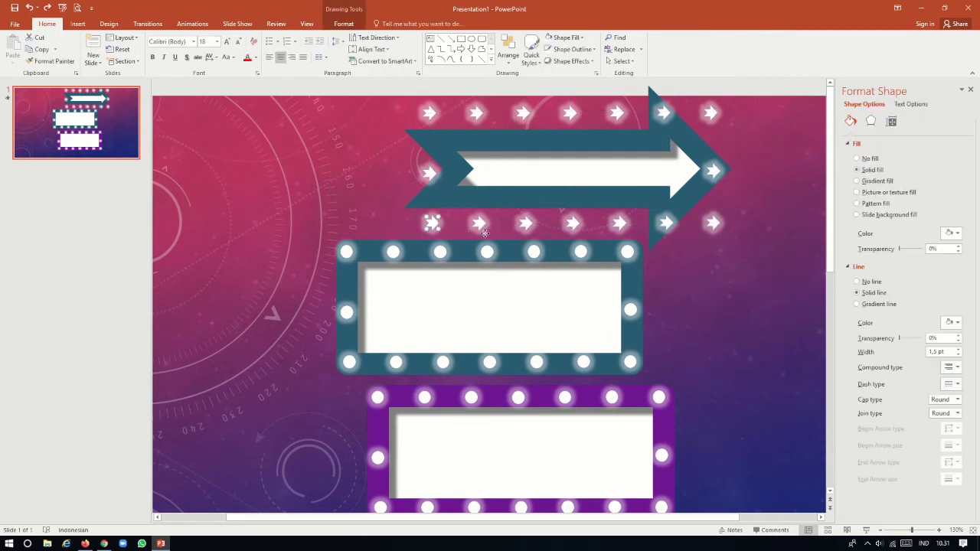
key(Delete)
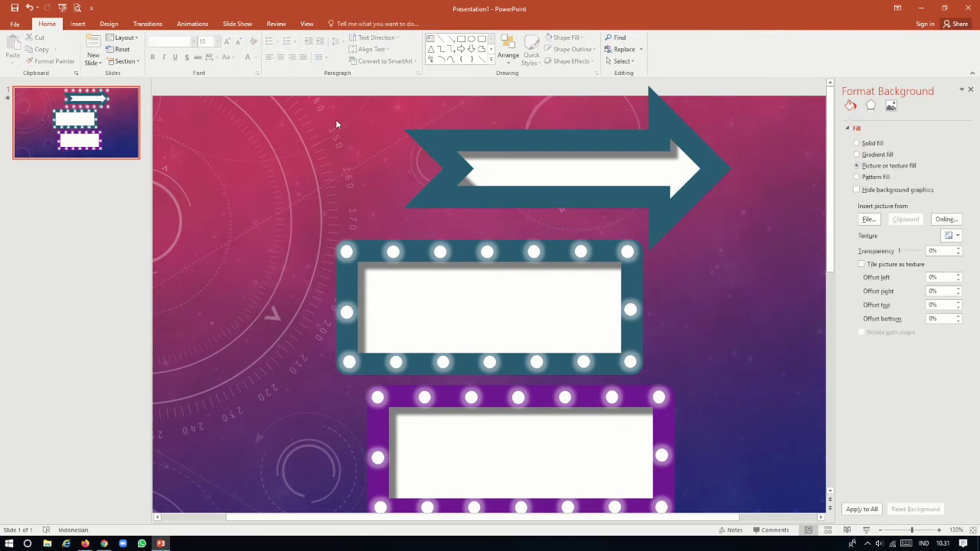
click(596, 200)
Move the notched arrow to the upper right and change its outline colour to yellow.
mouse_move(572, 226)
mouse_down()
mouse_move(593, 179)
mouse_move(573, 94)
mouse_up()
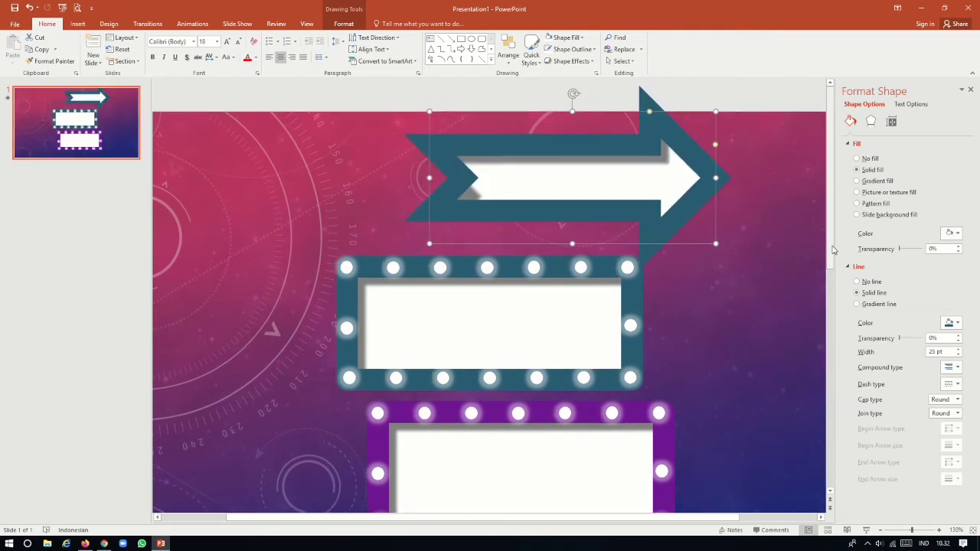
scroll(711, 327, down, 2)
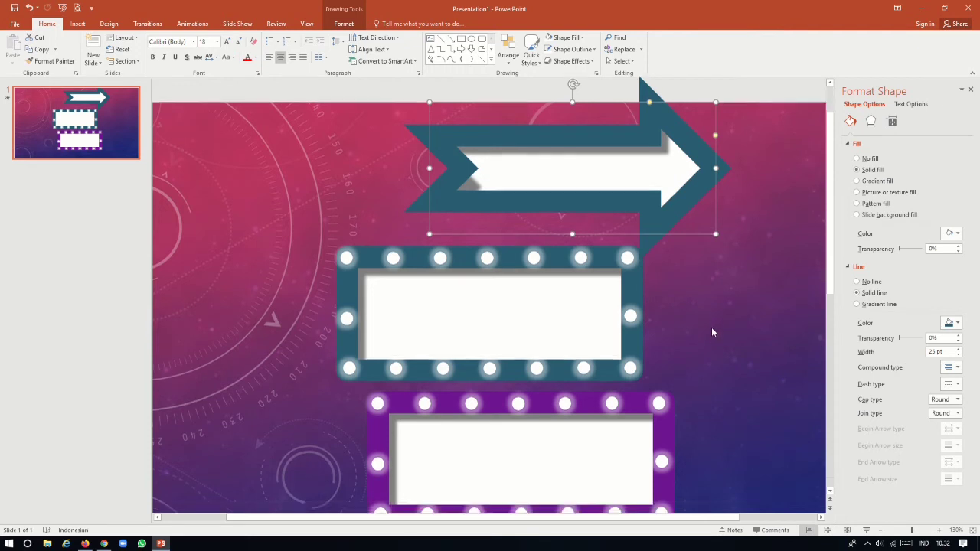
drag(672, 175, 705, 199)
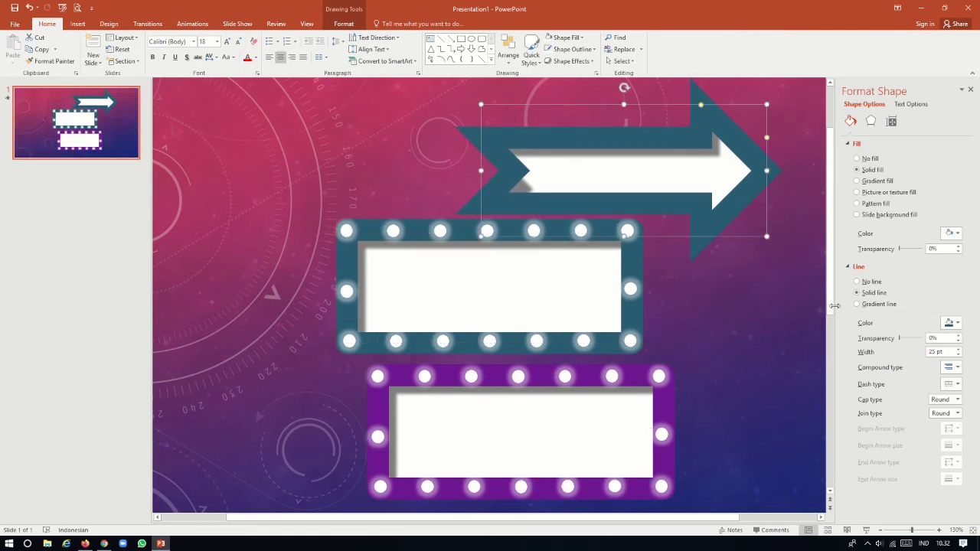
click(952, 322)
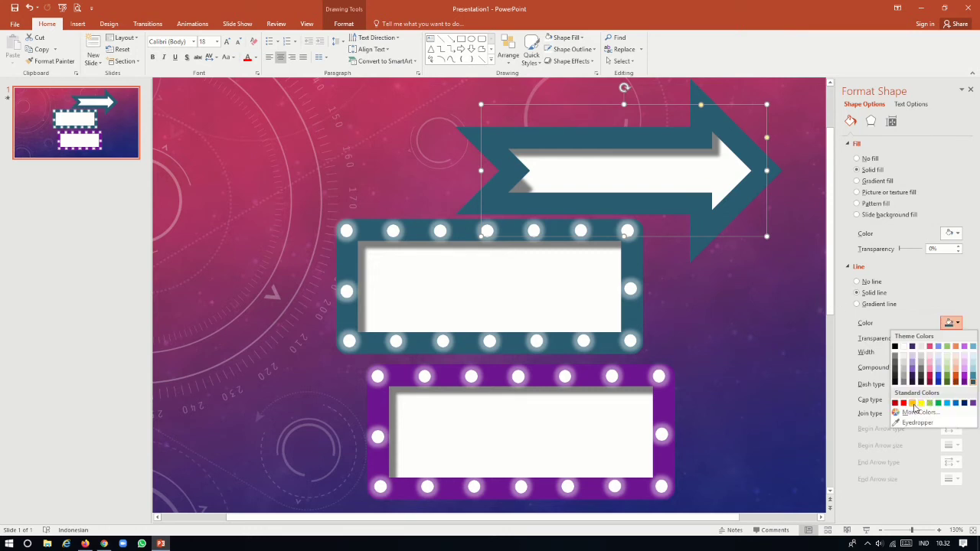
click(919, 403)
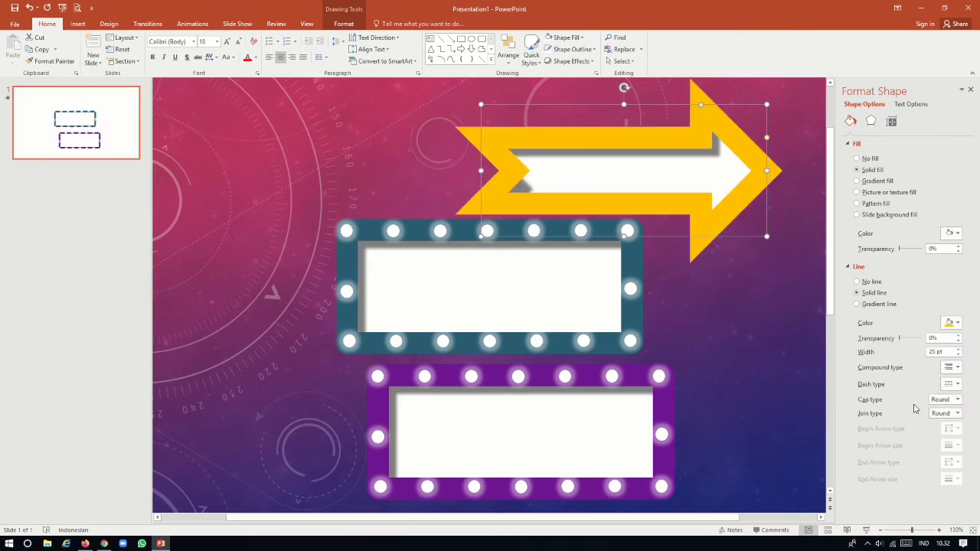
Copy glowing bulbs from the teal frame onto the arrow's head and along its top edge.
click(750, 317)
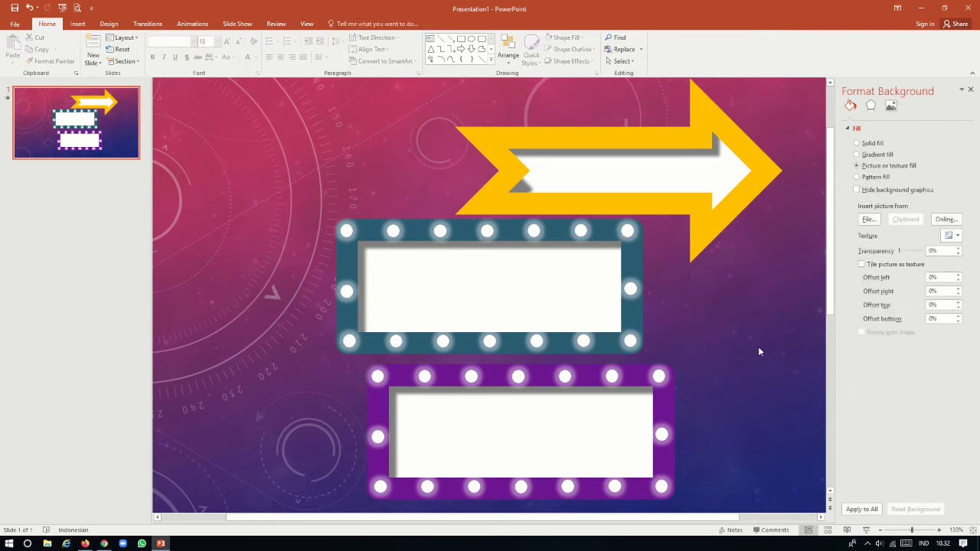
click(629, 340)
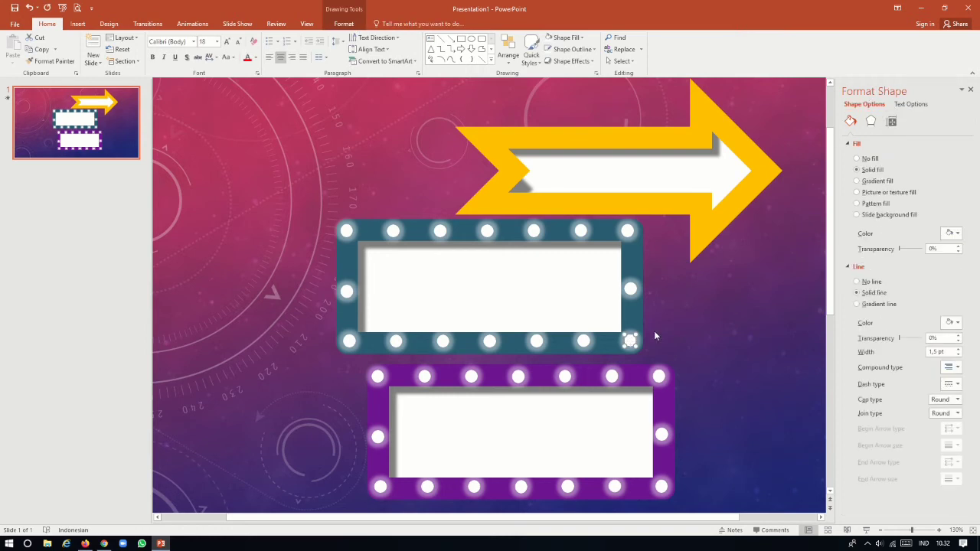
mouse_move(629, 340)
mouse_down()
mouse_move(643, 353)
mouse_move(762, 172)
mouse_up()
drag(739, 198, 702, 235)
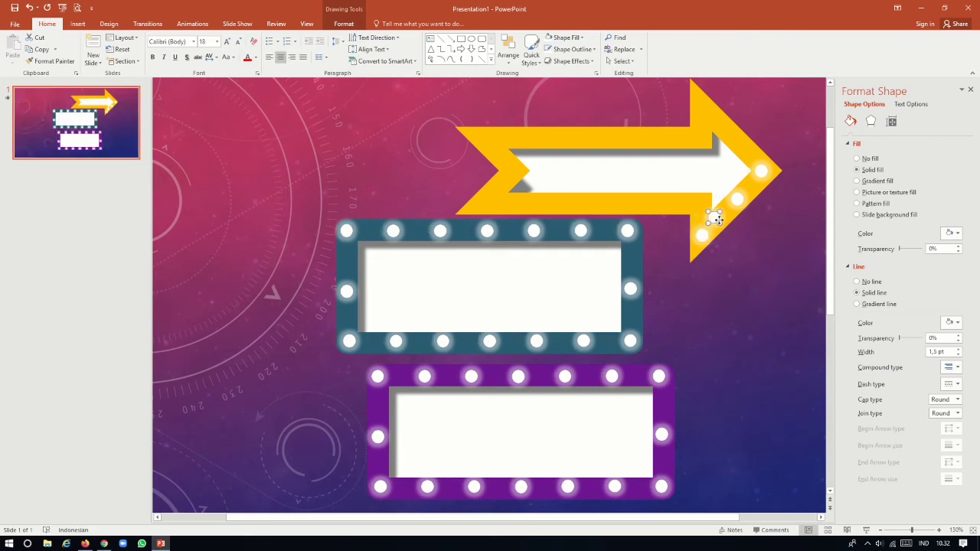
drag(662, 142, 483, 138)
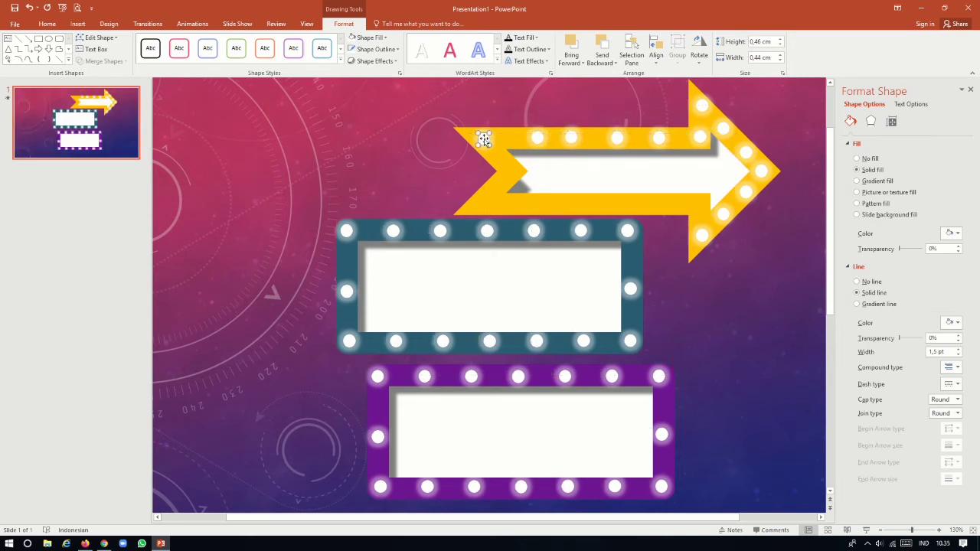
Select the five top-edge bulbs and distribute them horizontally with even spacing.
shift+click(537, 138)
shift+click(571, 138)
shift+click(616, 138)
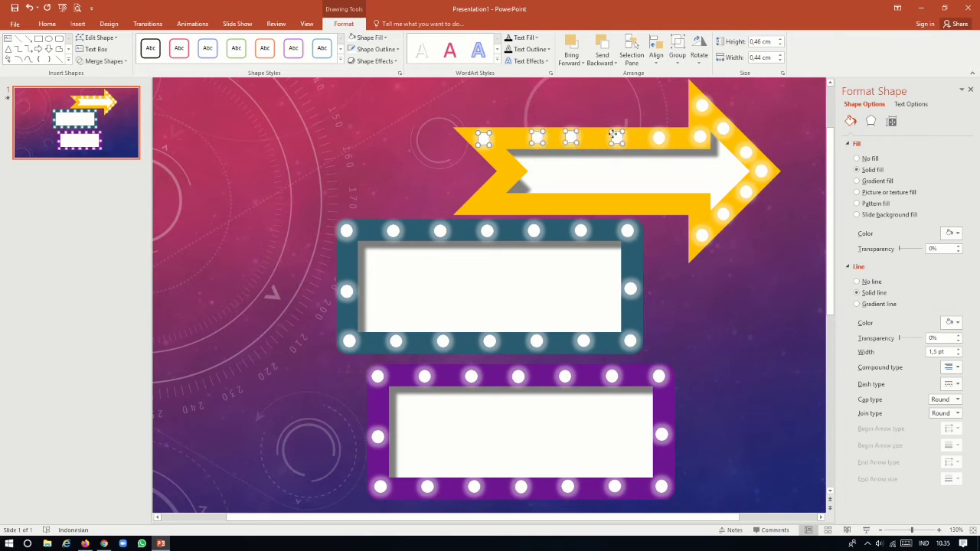
shift+click(661, 141)
shift+click(701, 139)
click(656, 53)
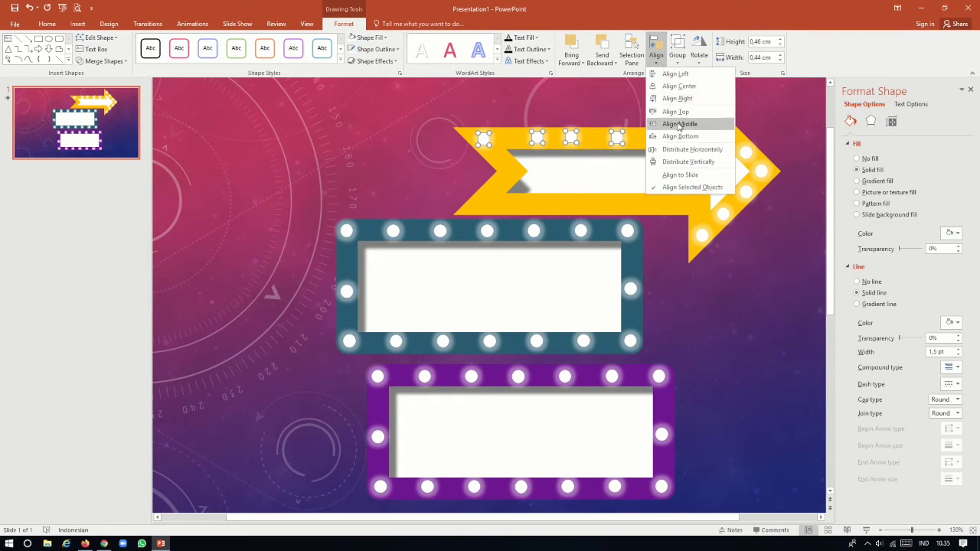
click(684, 150)
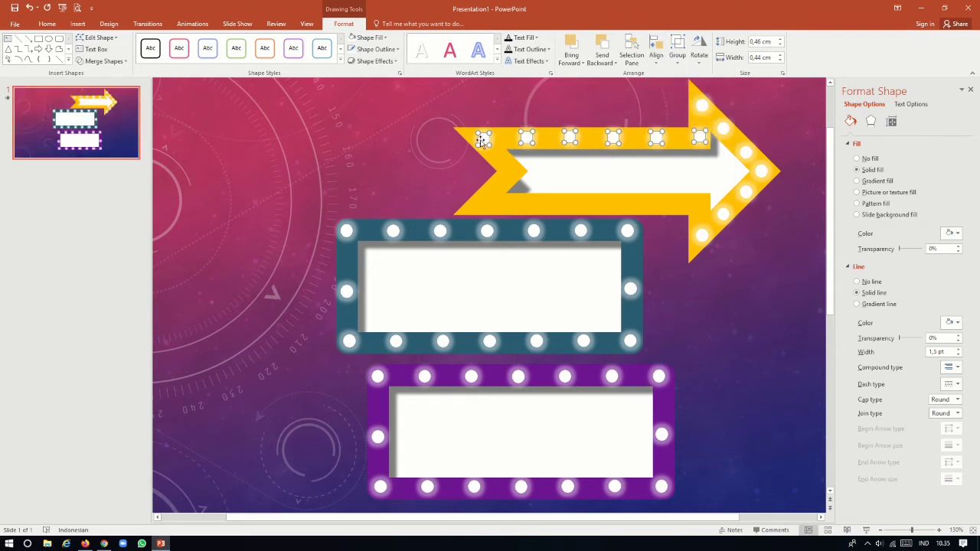
Copy the top row of bulbs to the arrow's bottom edge and place a bulb at the left notch.
mouse_move(481, 142)
mouse_down()
mouse_move(483, 209)
mouse_move(513, 175)
mouse_up()
click(441, 181)
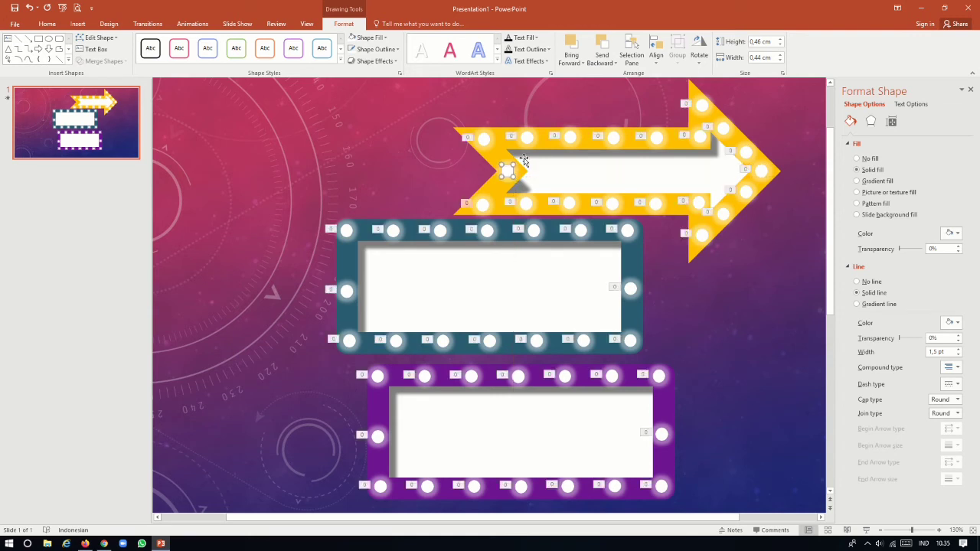
click(427, 127)
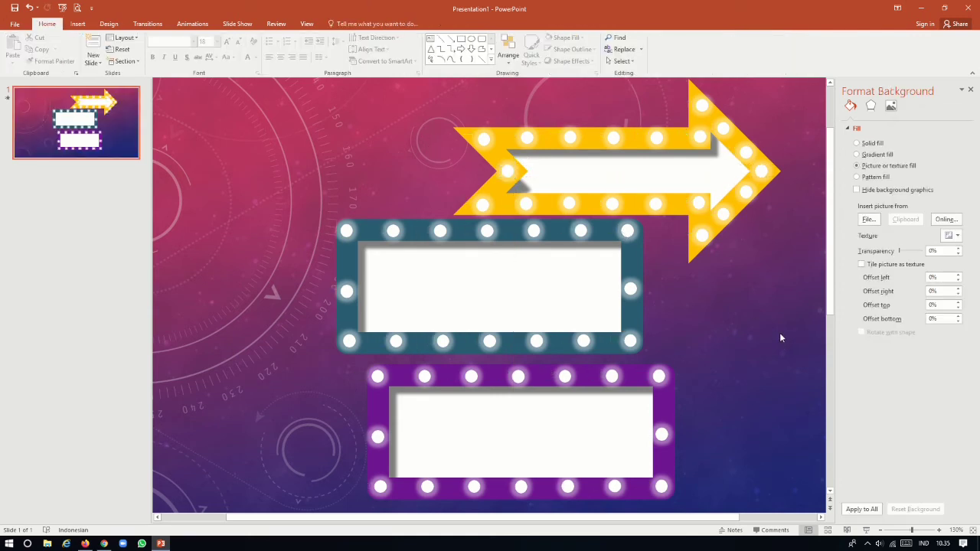
Close the Format Background pane, preview the slide full screen, then zoom out to see the whole slide.
click(970, 91)
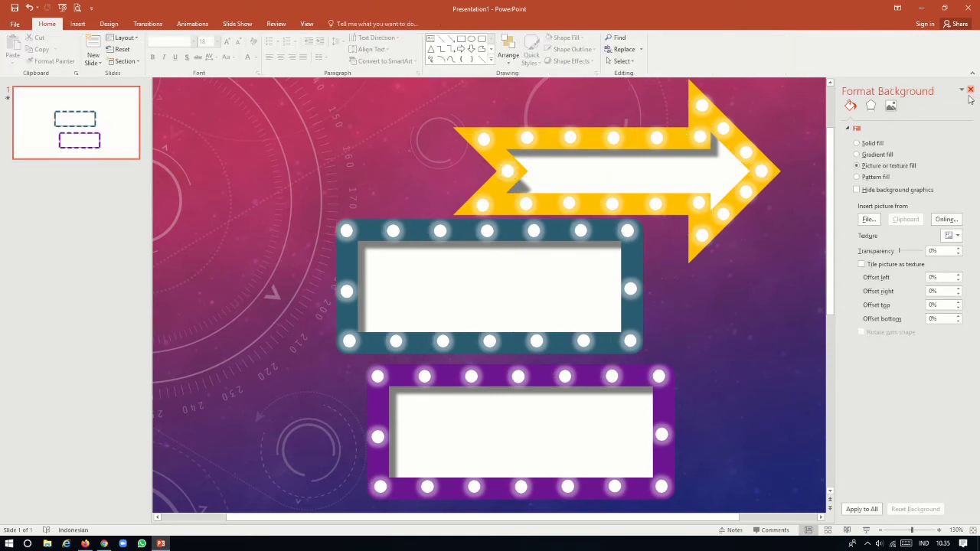
click(865, 530)
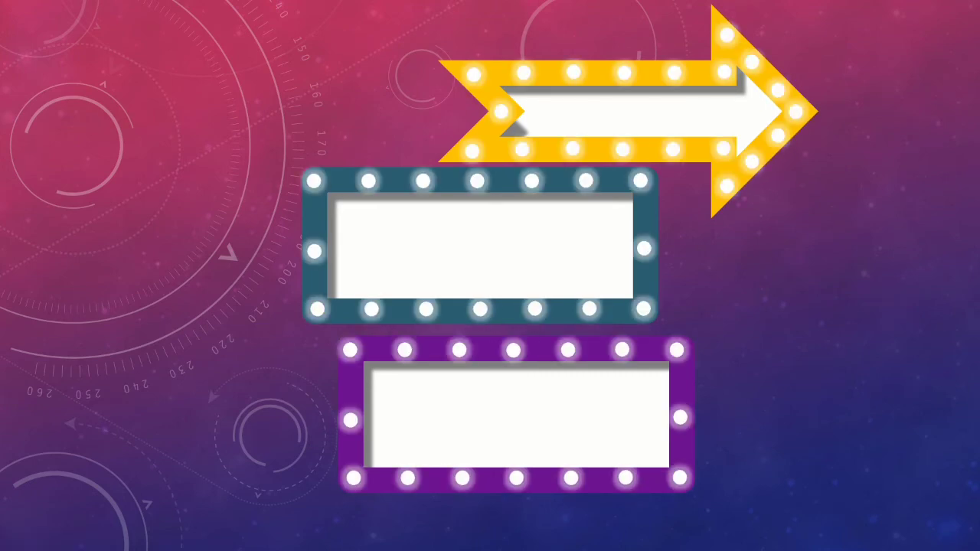
key(Escape)
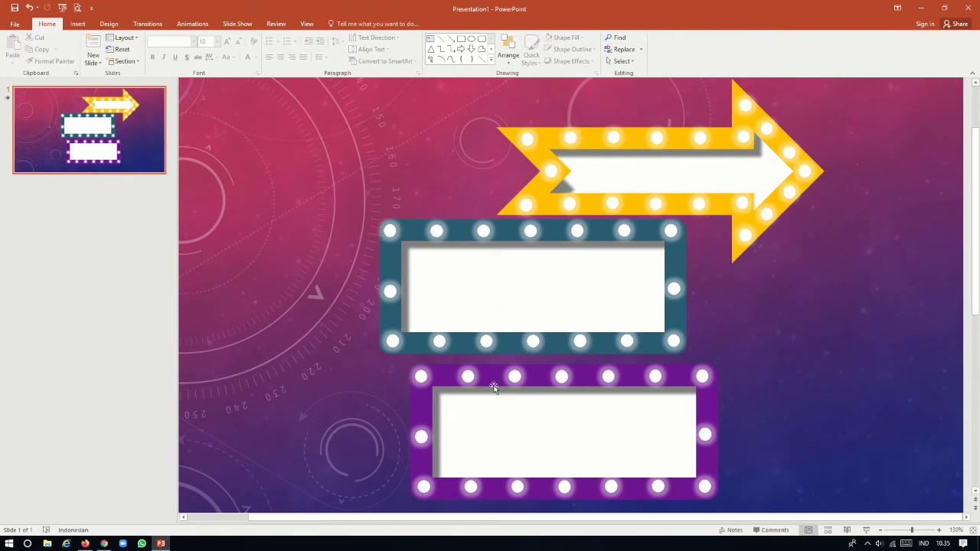
click(879, 534)
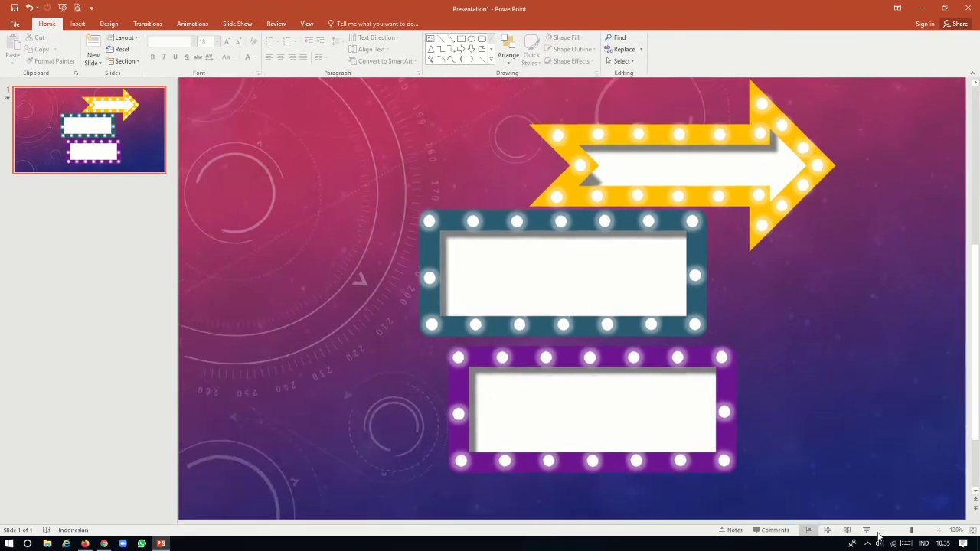
click(878, 533)
click(880, 533)
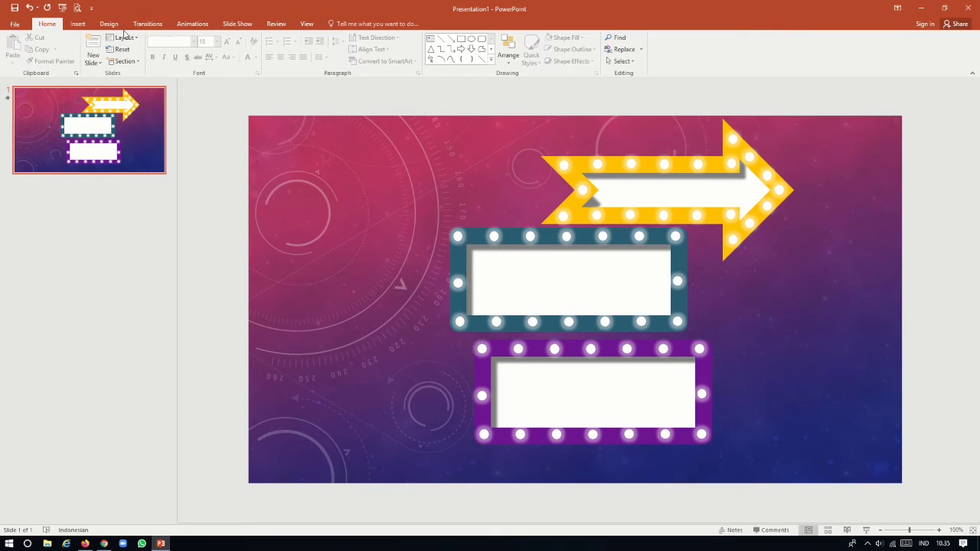
Add a text box reading 'Title 1' right of the teal frame and narrow it to fit.
click(78, 25)
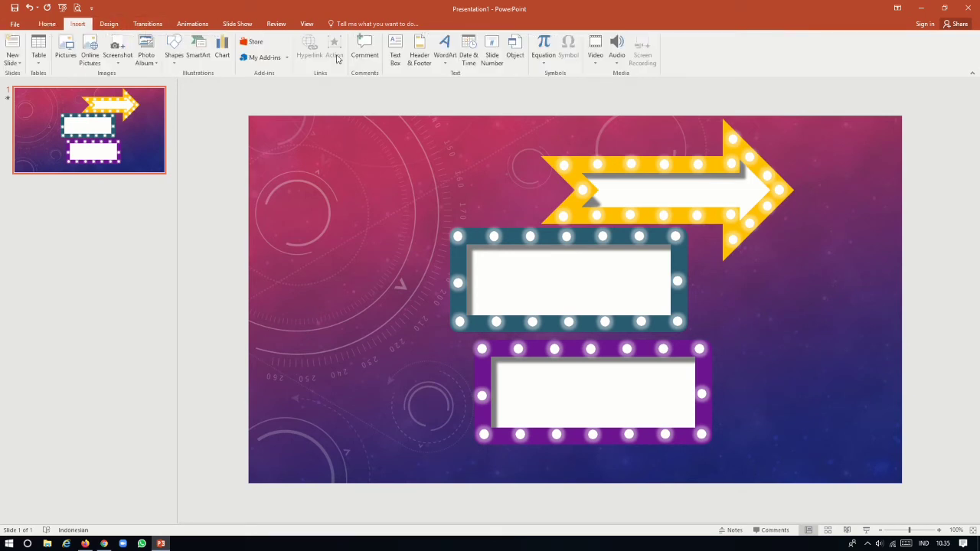
click(394, 52)
drag(745, 322, 843, 355)
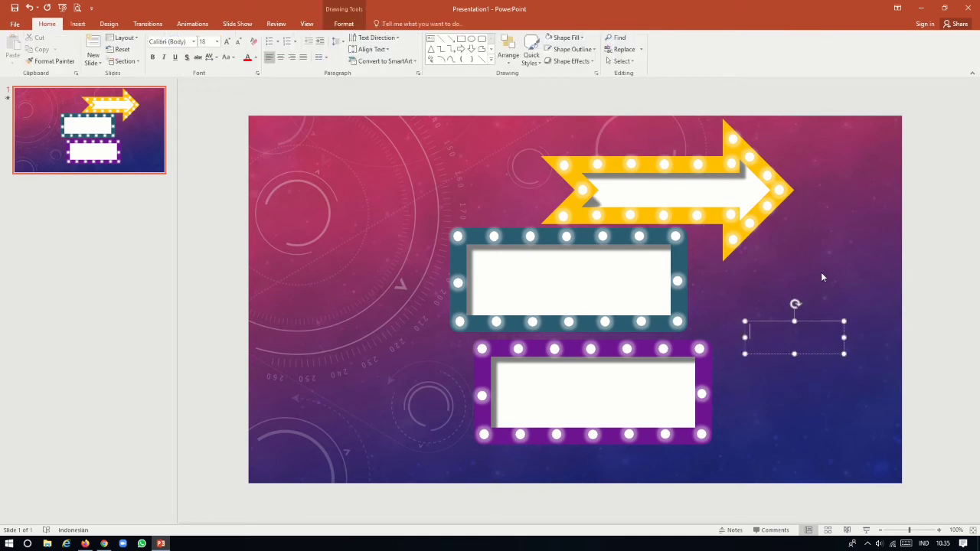
text(titl)
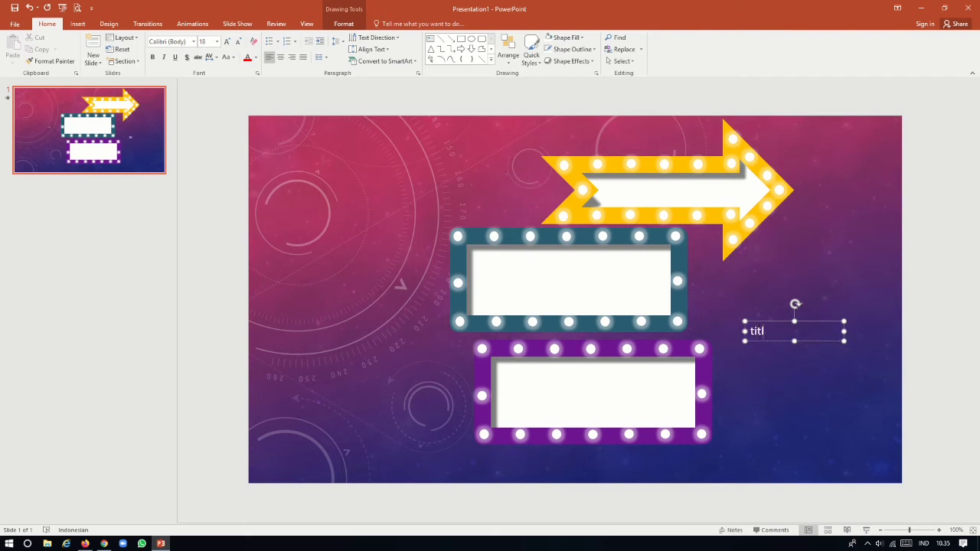
text( 1)
drag(750, 332, 781, 333)
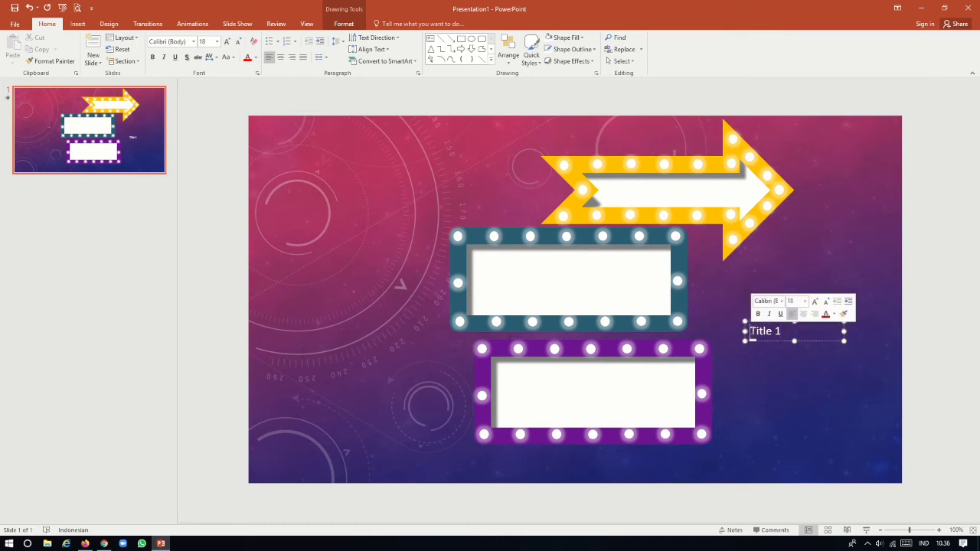
click(790, 341)
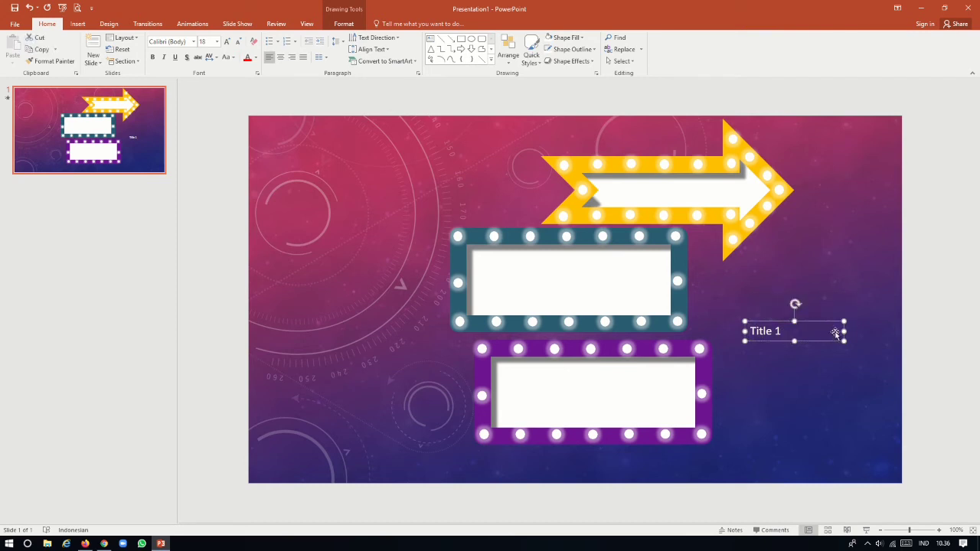
drag(844, 331, 789, 331)
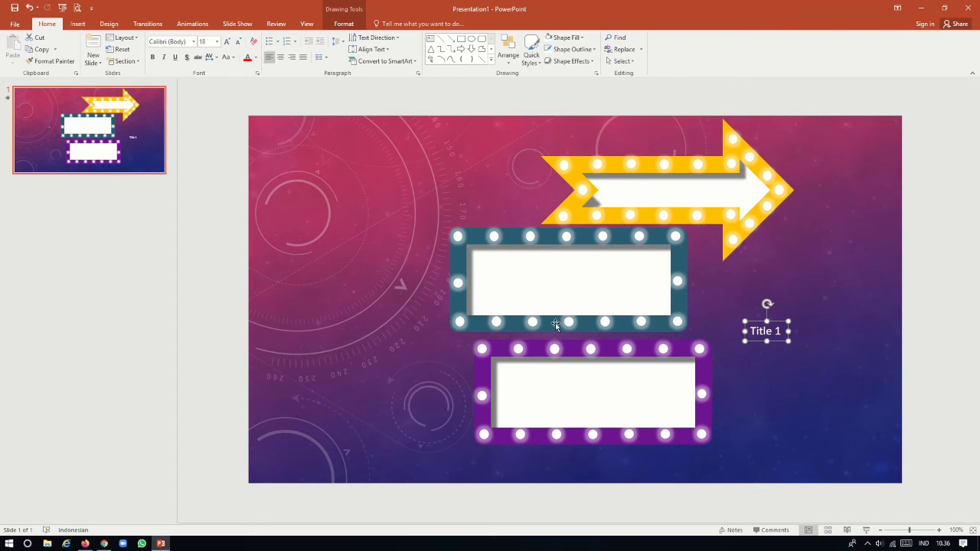
click(582, 398)
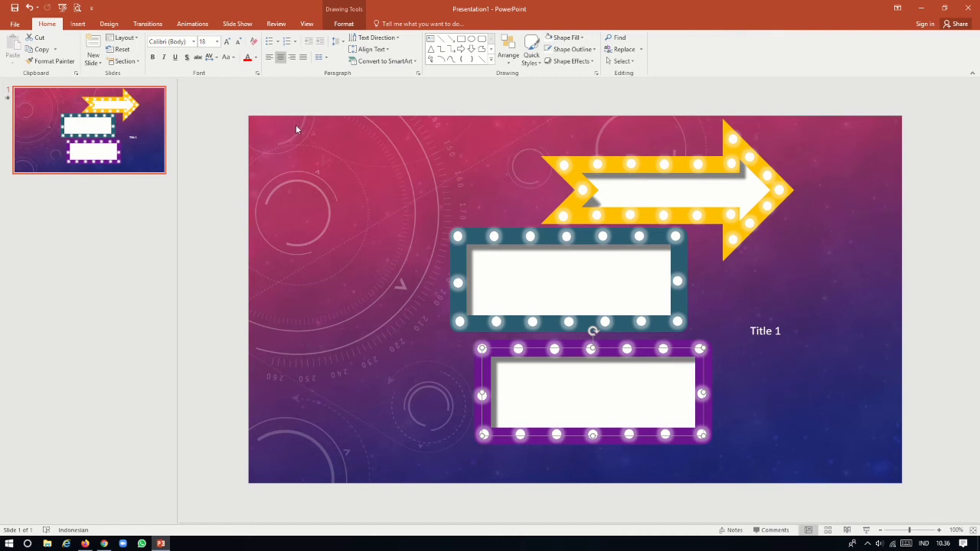
Fill the purple frame with dark purple and the teal frame with teal blue.
click(341, 25)
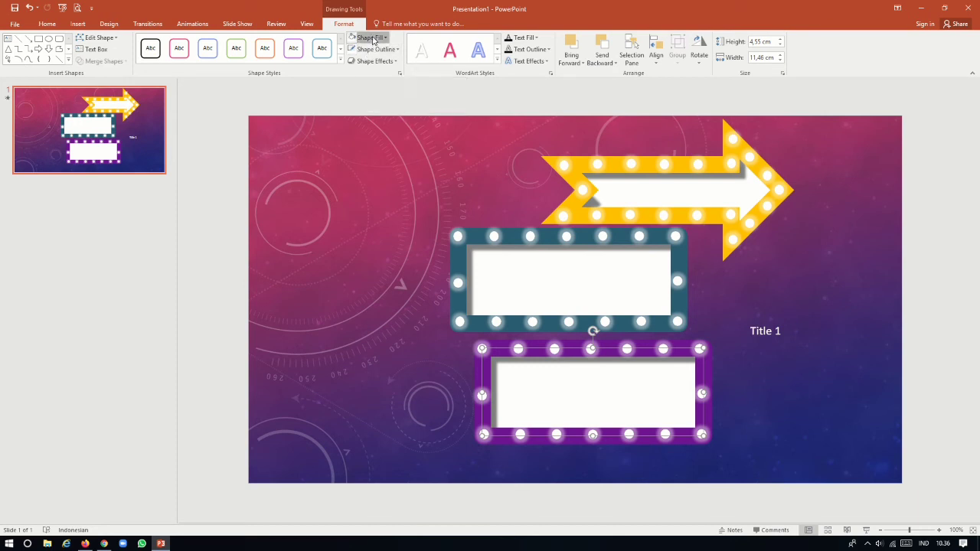
click(374, 40)
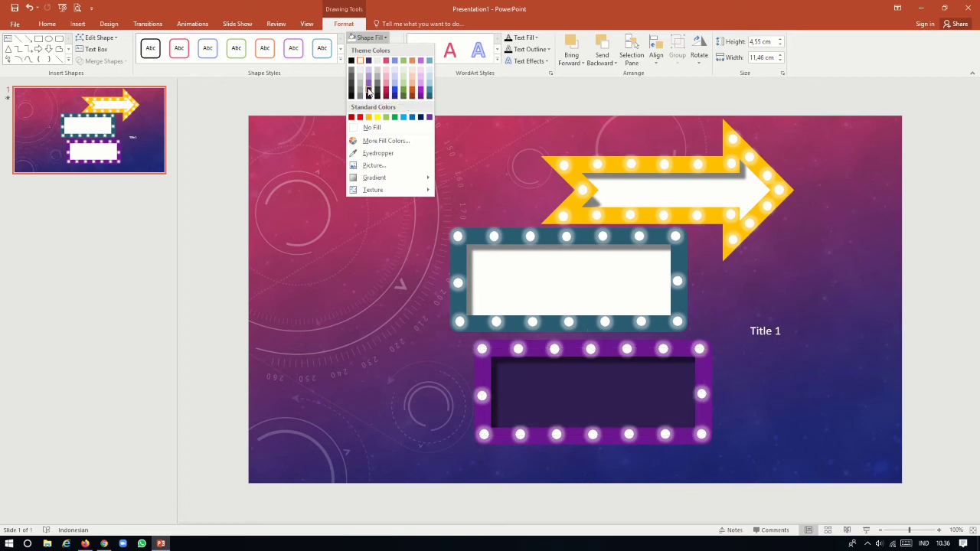
click(368, 92)
click(524, 266)
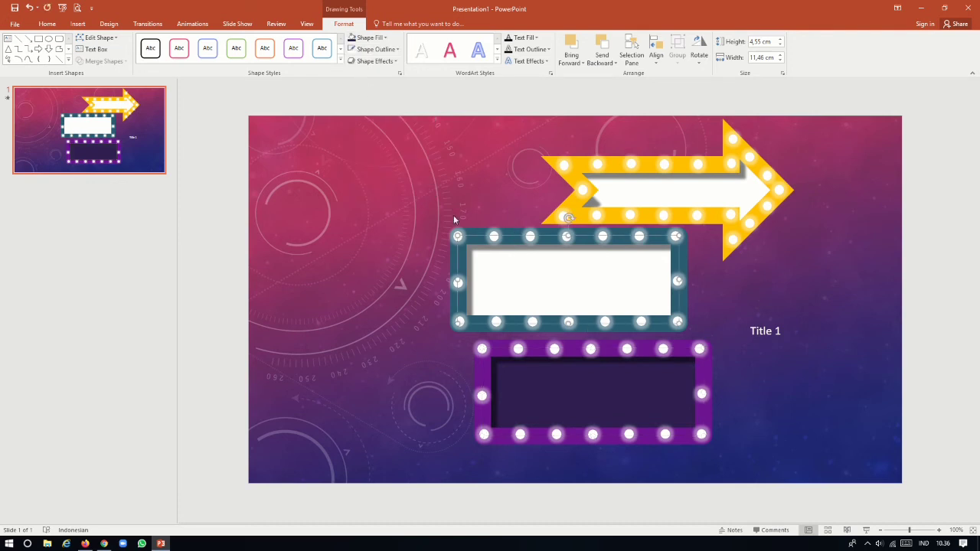
click(369, 38)
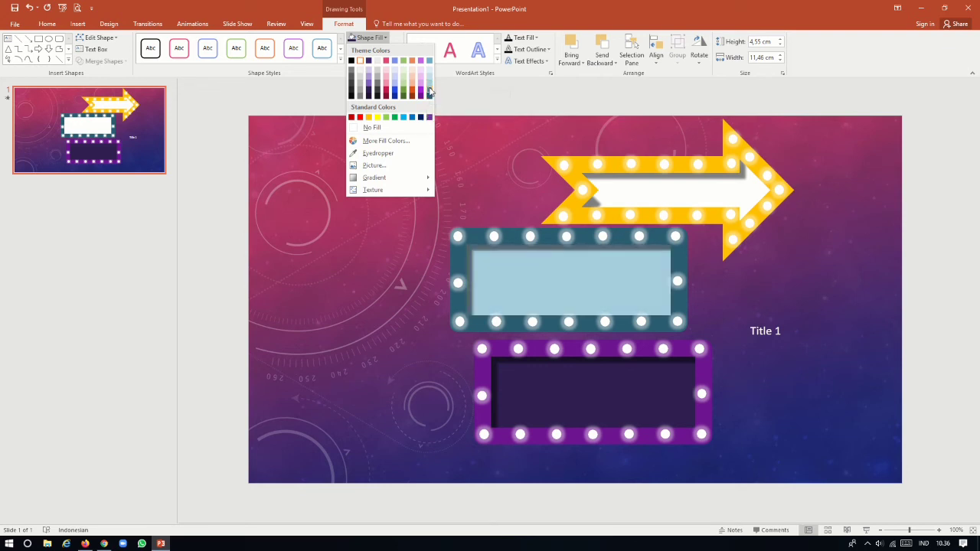
click(429, 92)
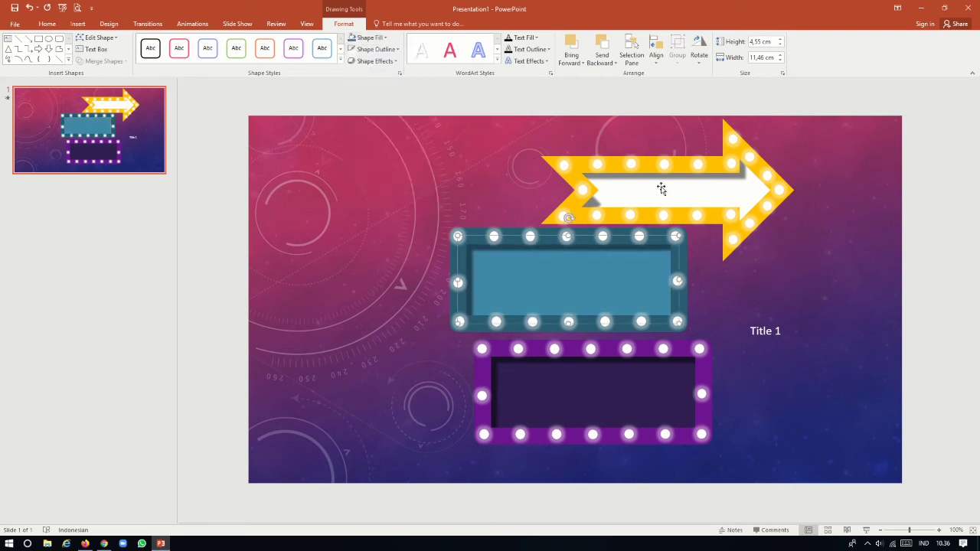
Fill the arrow with a light yellow custom colour from More Fill Colors.
click(369, 39)
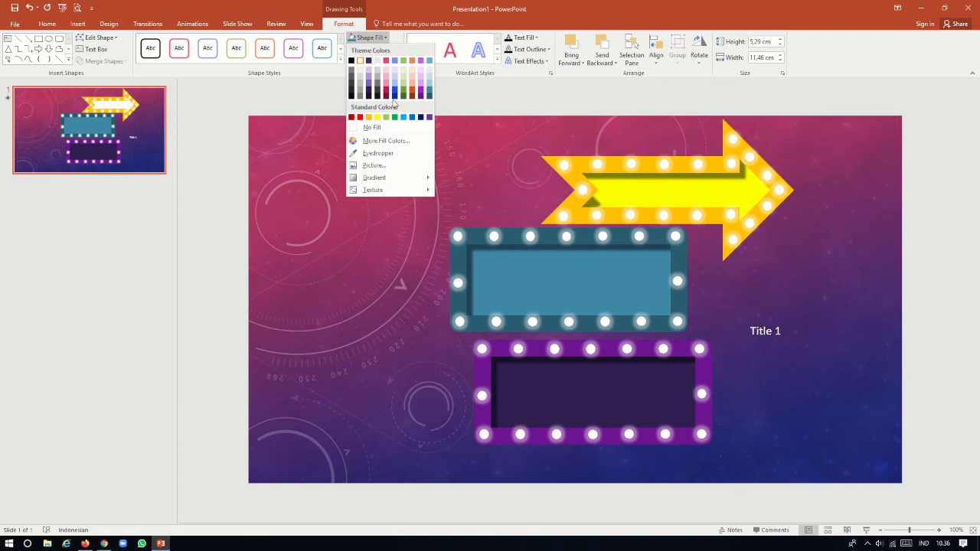
click(373, 141)
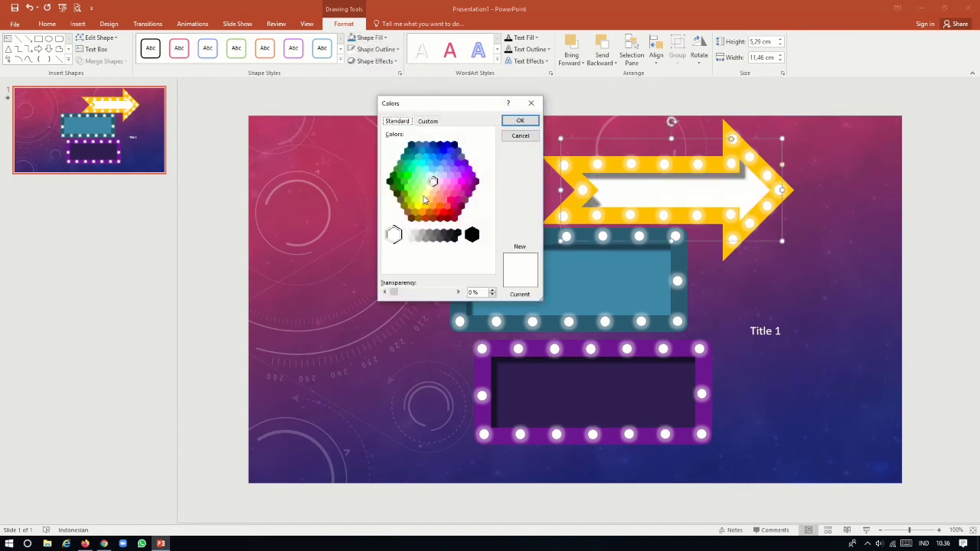
click(425, 194)
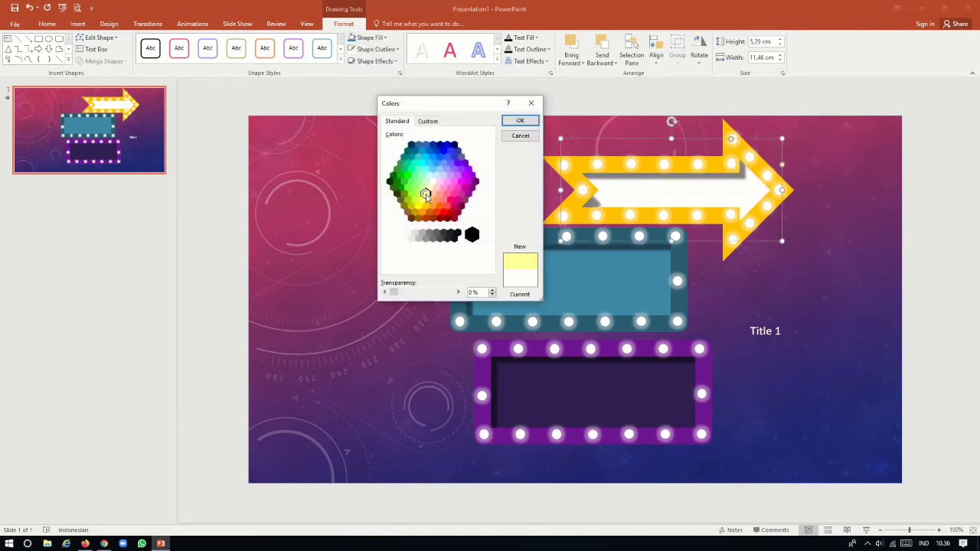
click(518, 121)
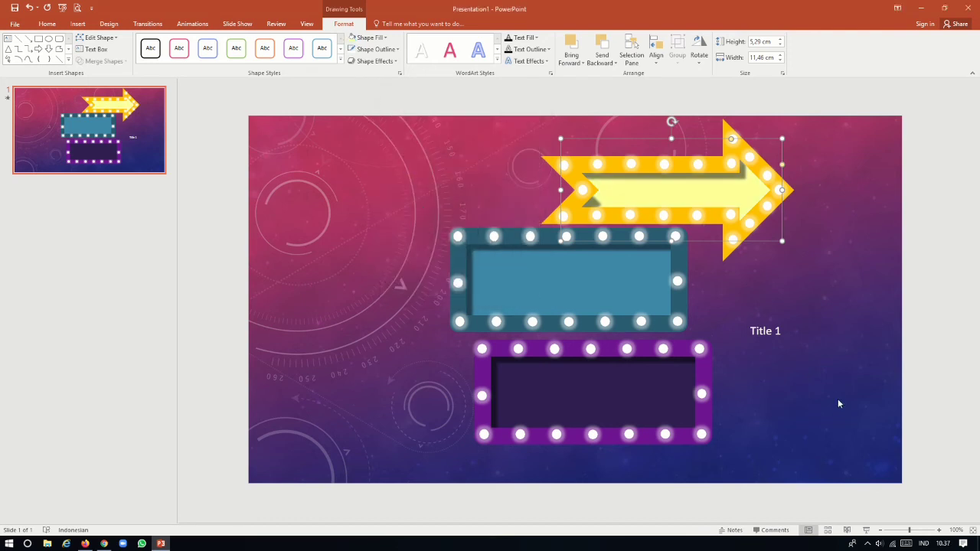
click(754, 343)
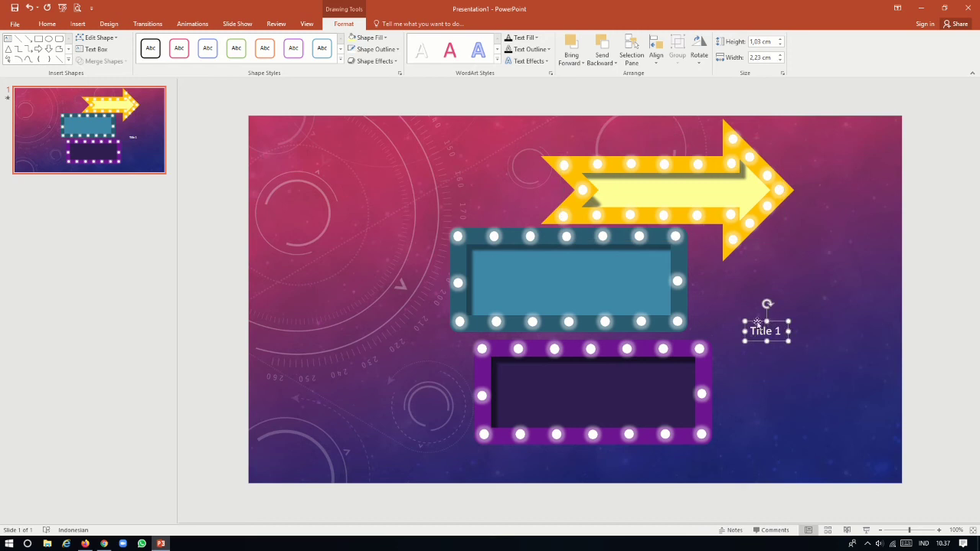
Centre the Title 1 label in the purple frame at 28 pt and copy it into the teal frame.
drag(754, 322, 574, 385)
mouse_move(605, 384)
mouse_down()
mouse_move(617, 378)
mouse_move(601, 389)
mouse_up()
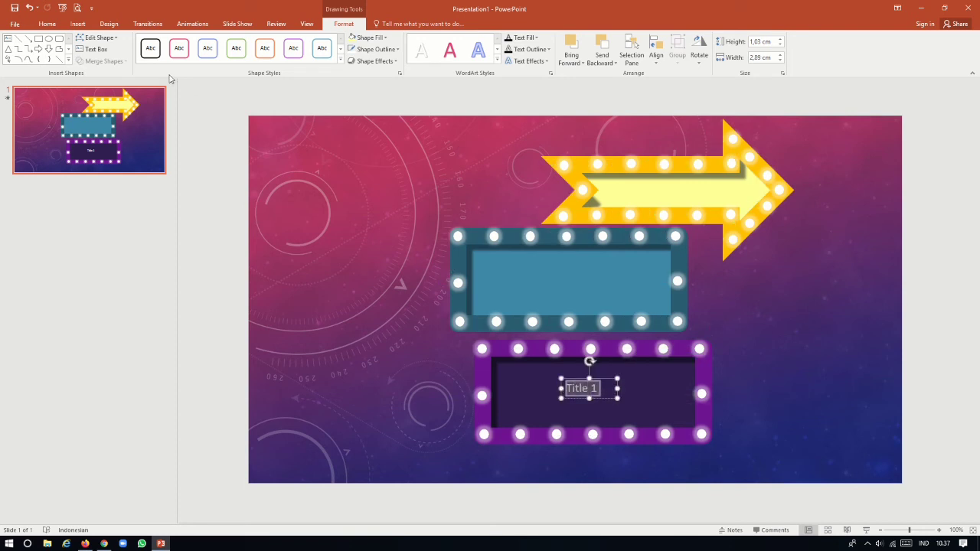
click(49, 23)
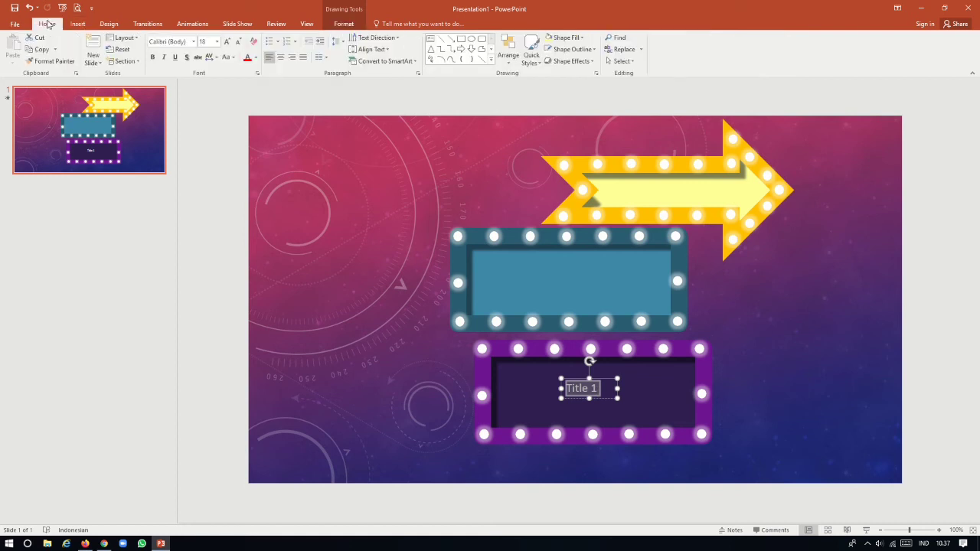
click(217, 41)
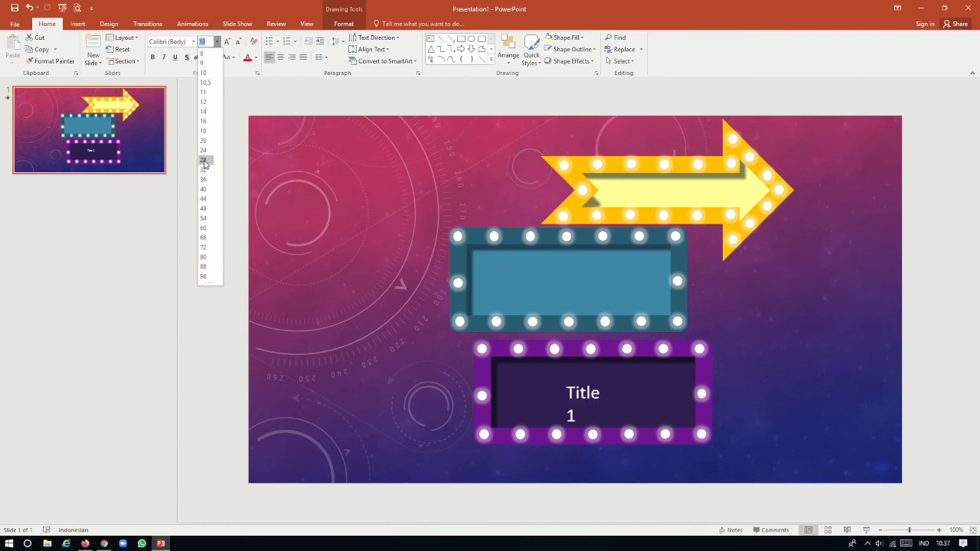
click(204, 160)
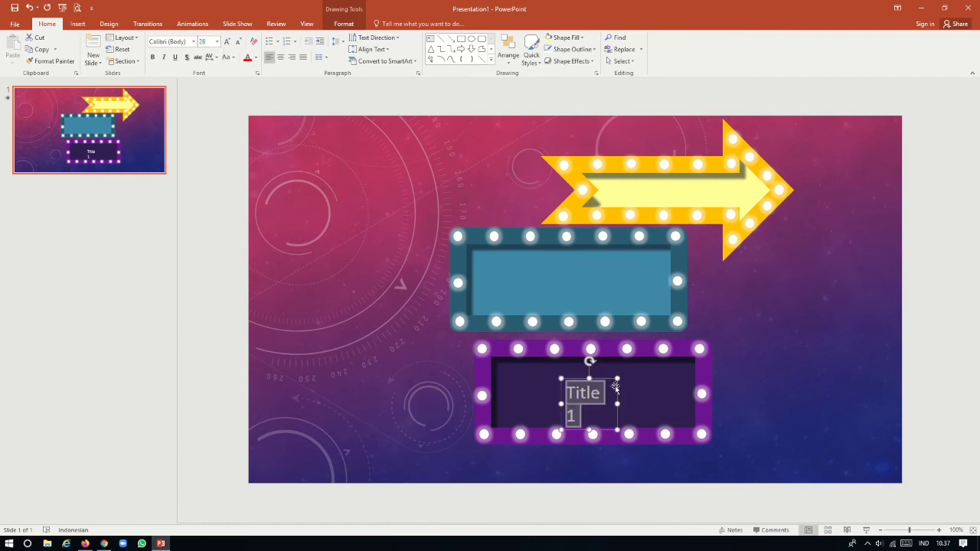
drag(620, 403, 620, 408)
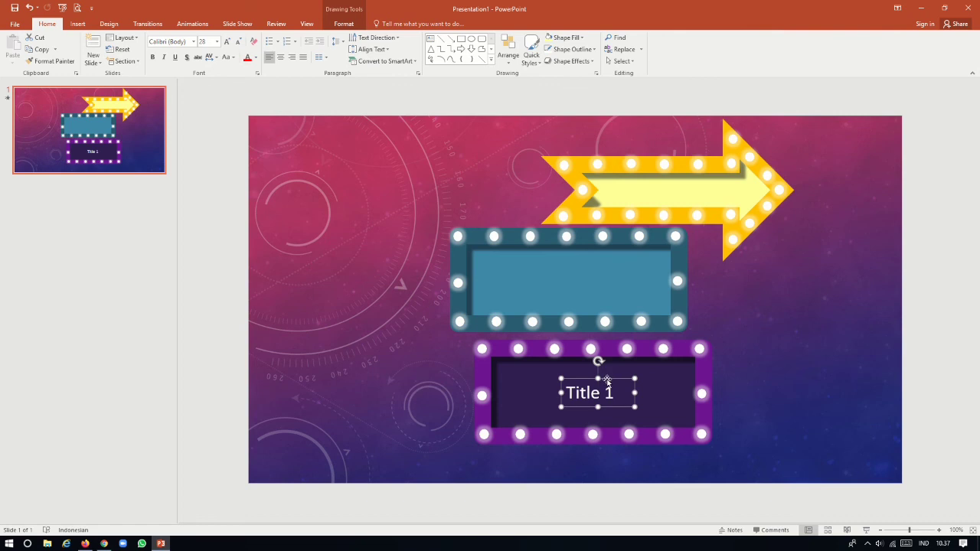
mouse_move(610, 381)
mouse_down()
mouse_move(572, 268)
mouse_move(684, 184)
mouse_up()
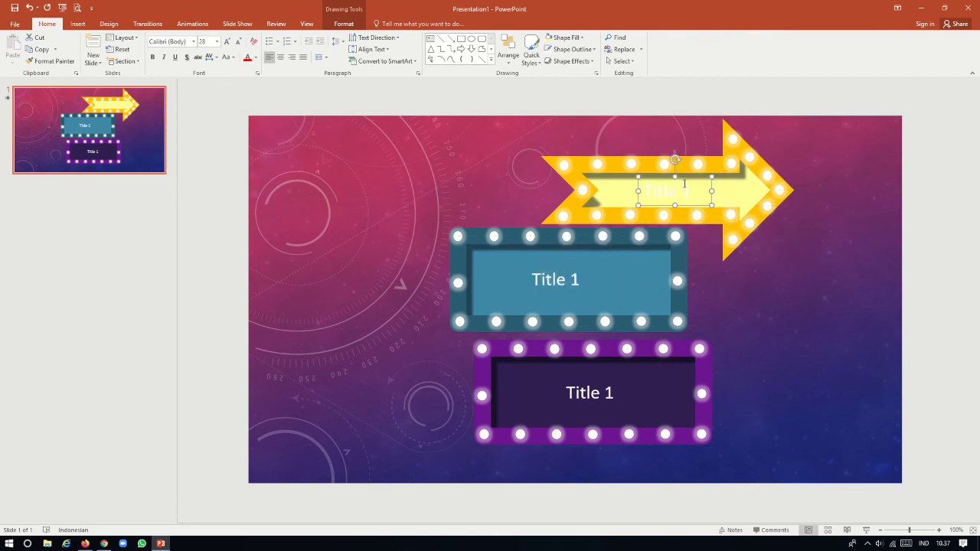
Change the teal frame's label to 'Title 2' and the arrow's label to red 'Title 3'.
key(ctrl+z)
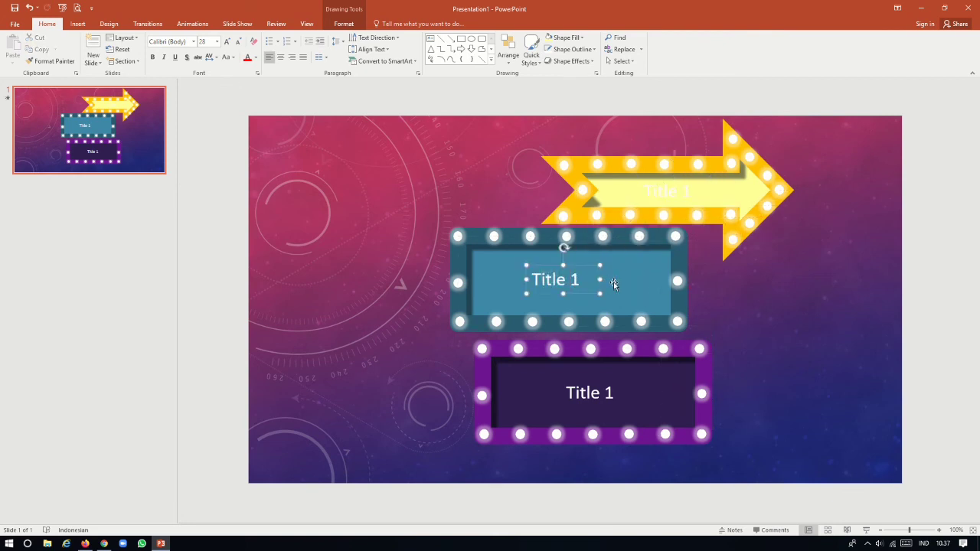
key(ctrl+z)
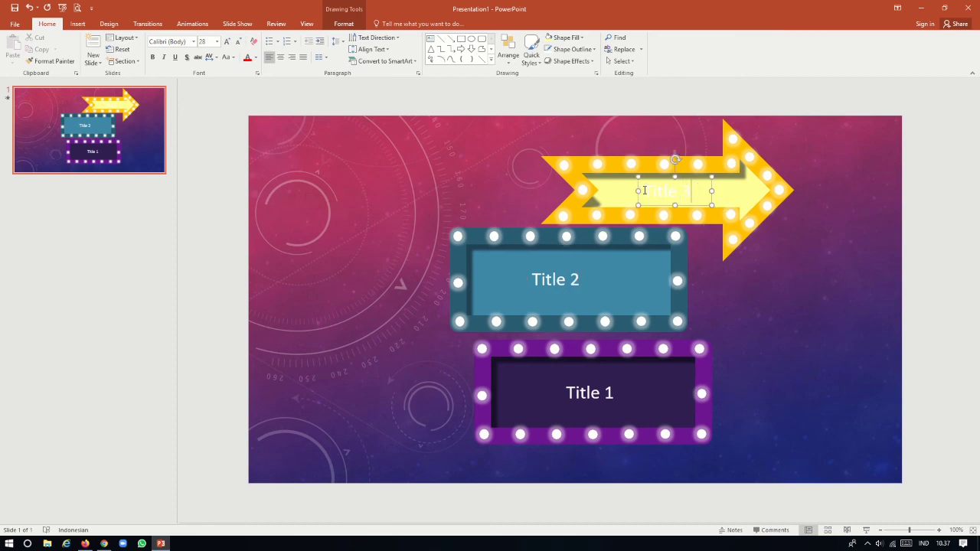
click(257, 59)
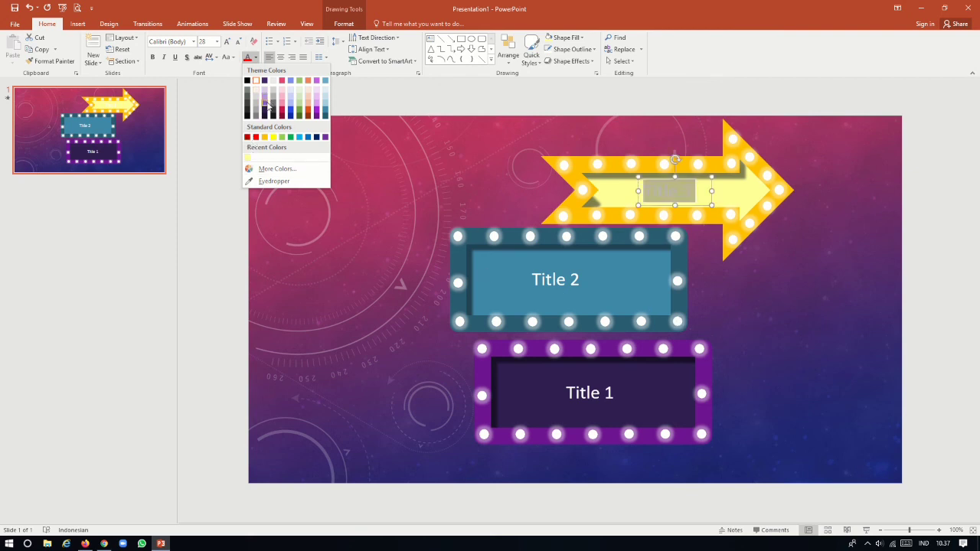
click(367, 345)
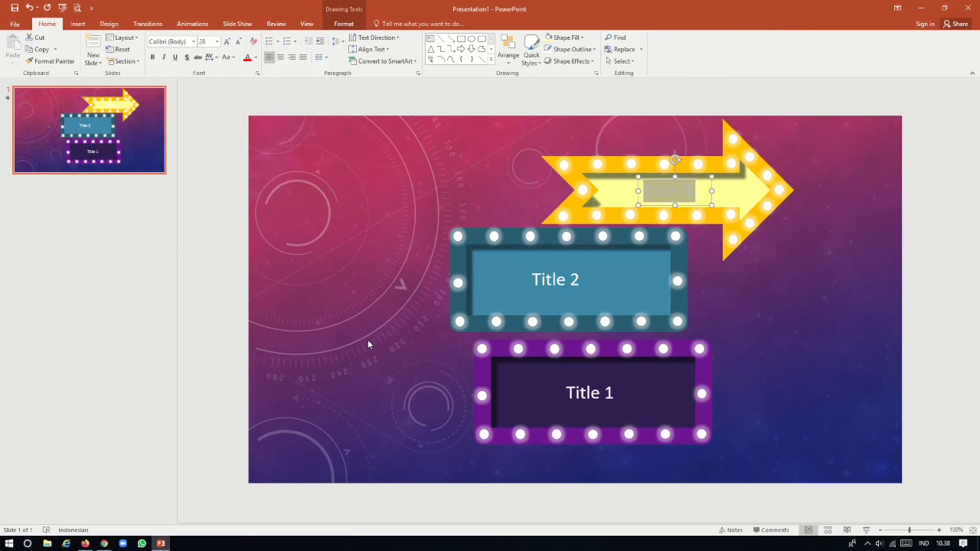
click(257, 61)
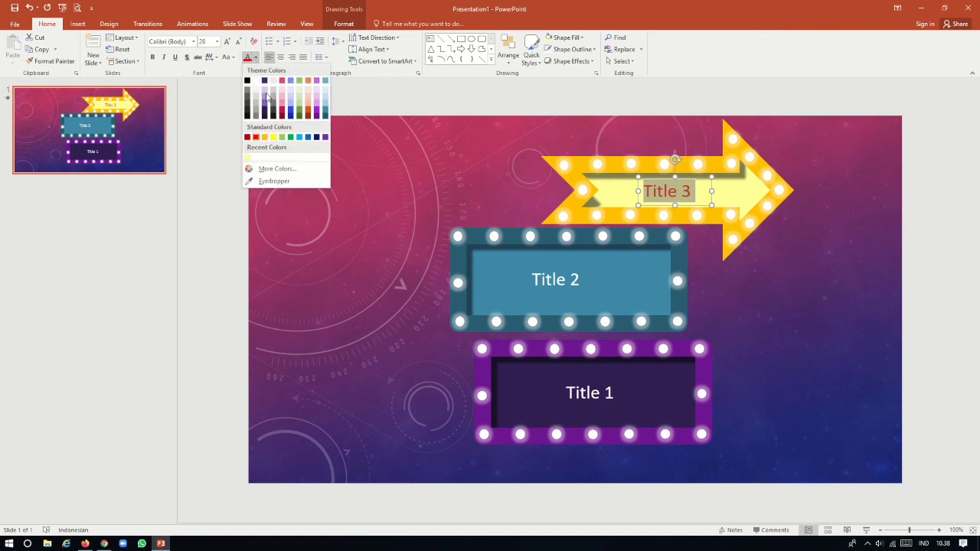
click(368, 202)
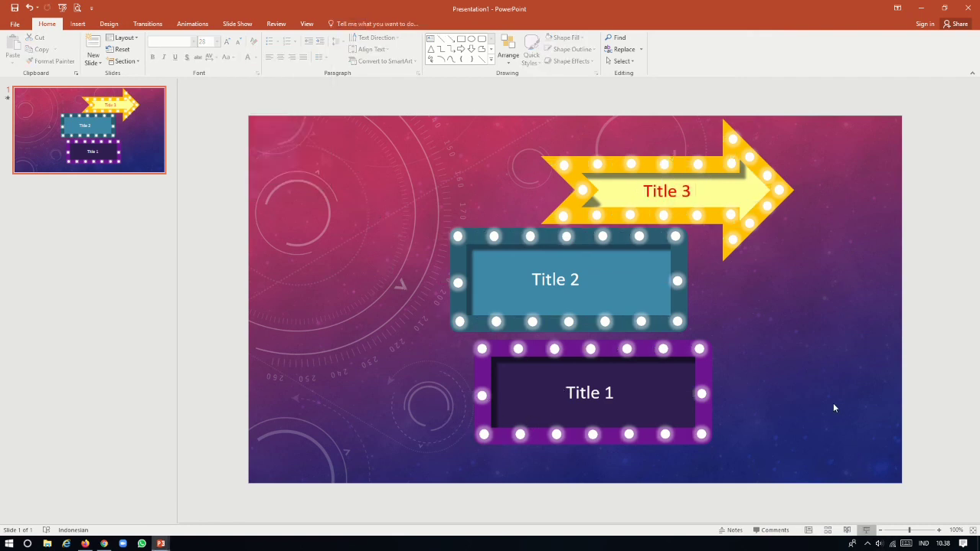
Play the slide show to view the three labelled marquee frames with blinking bulbs.
key(F5)
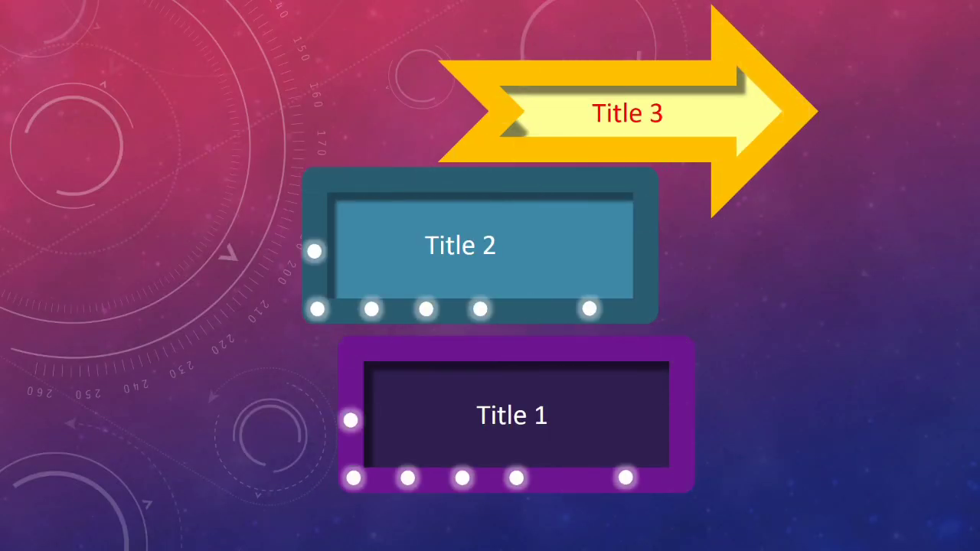